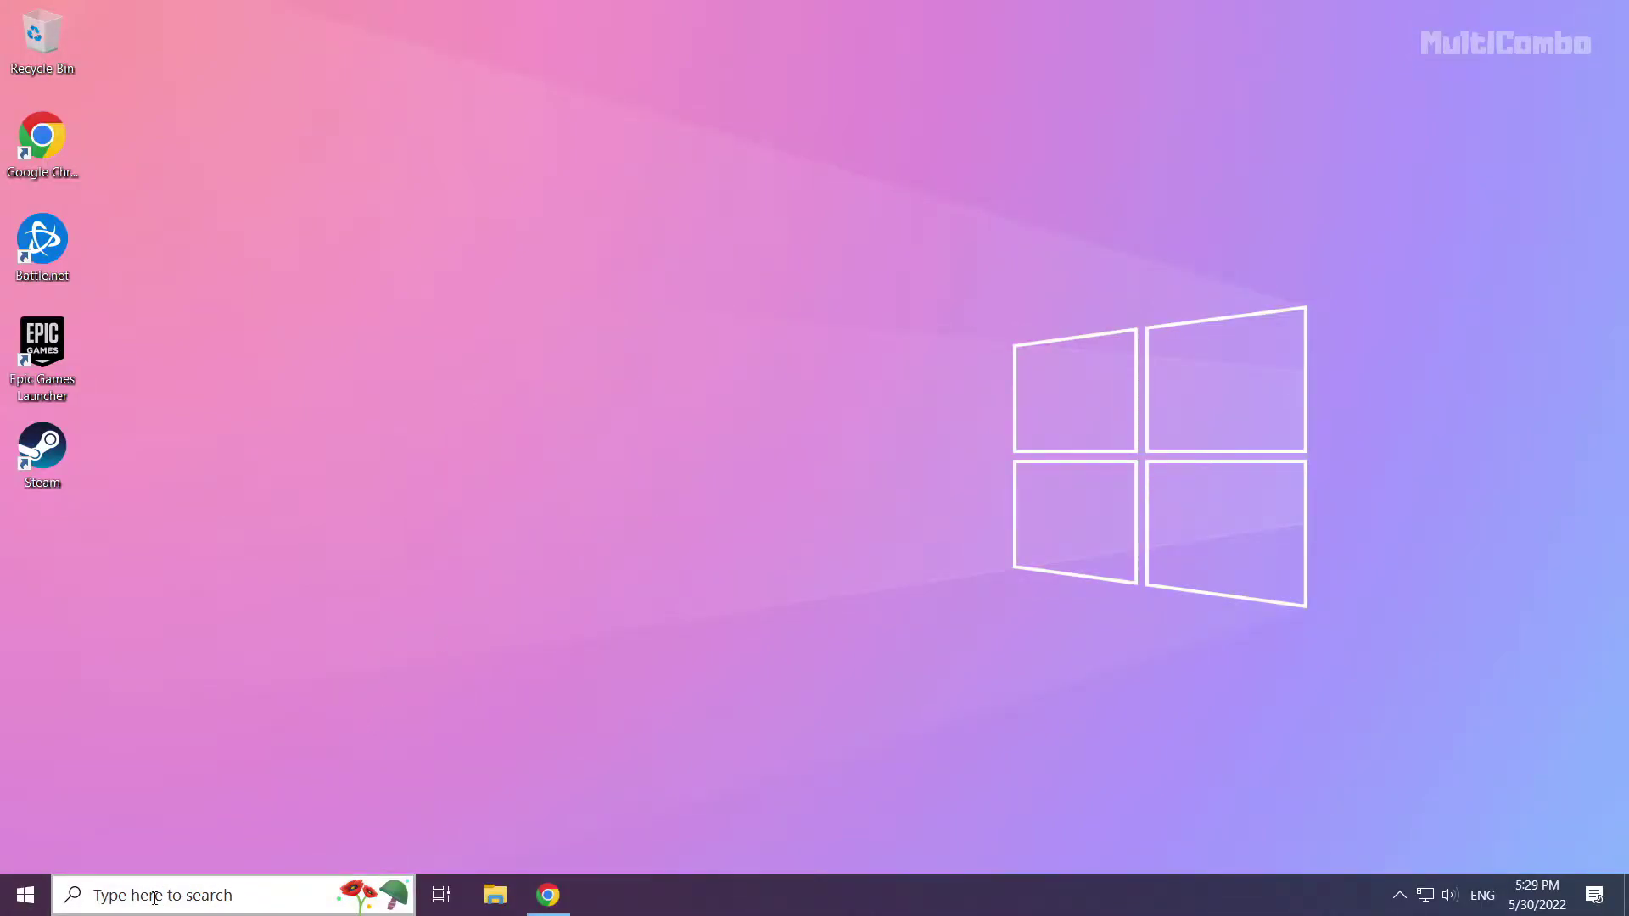
# Search Windows for 'device manager'
pyautogui.click(198, 895)
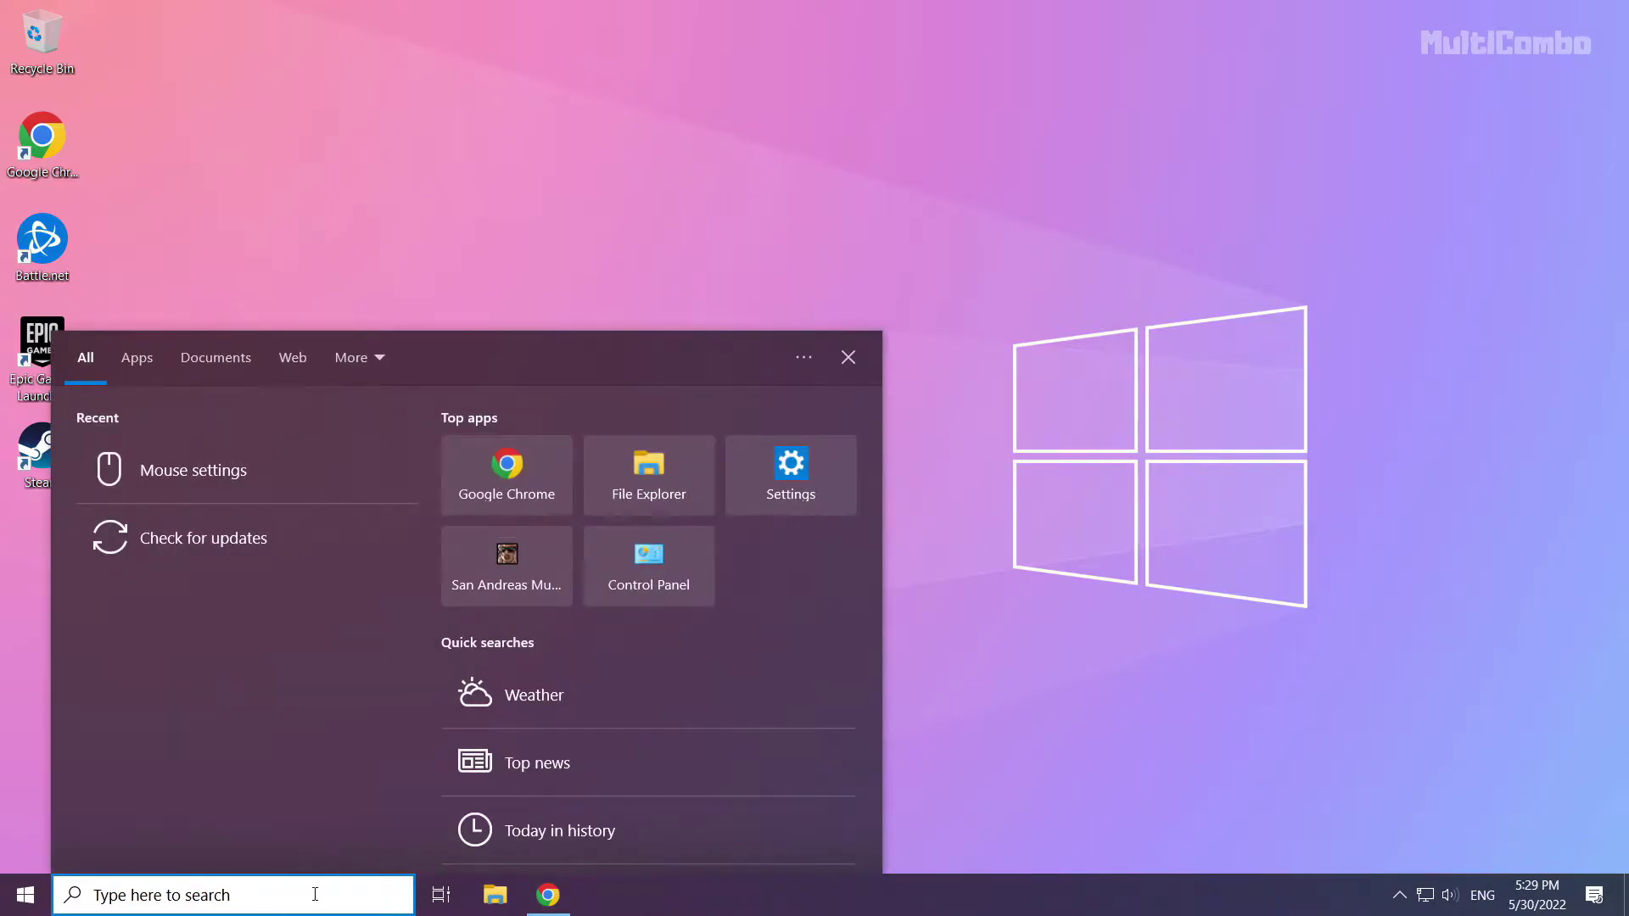
pyautogui.write('devic')
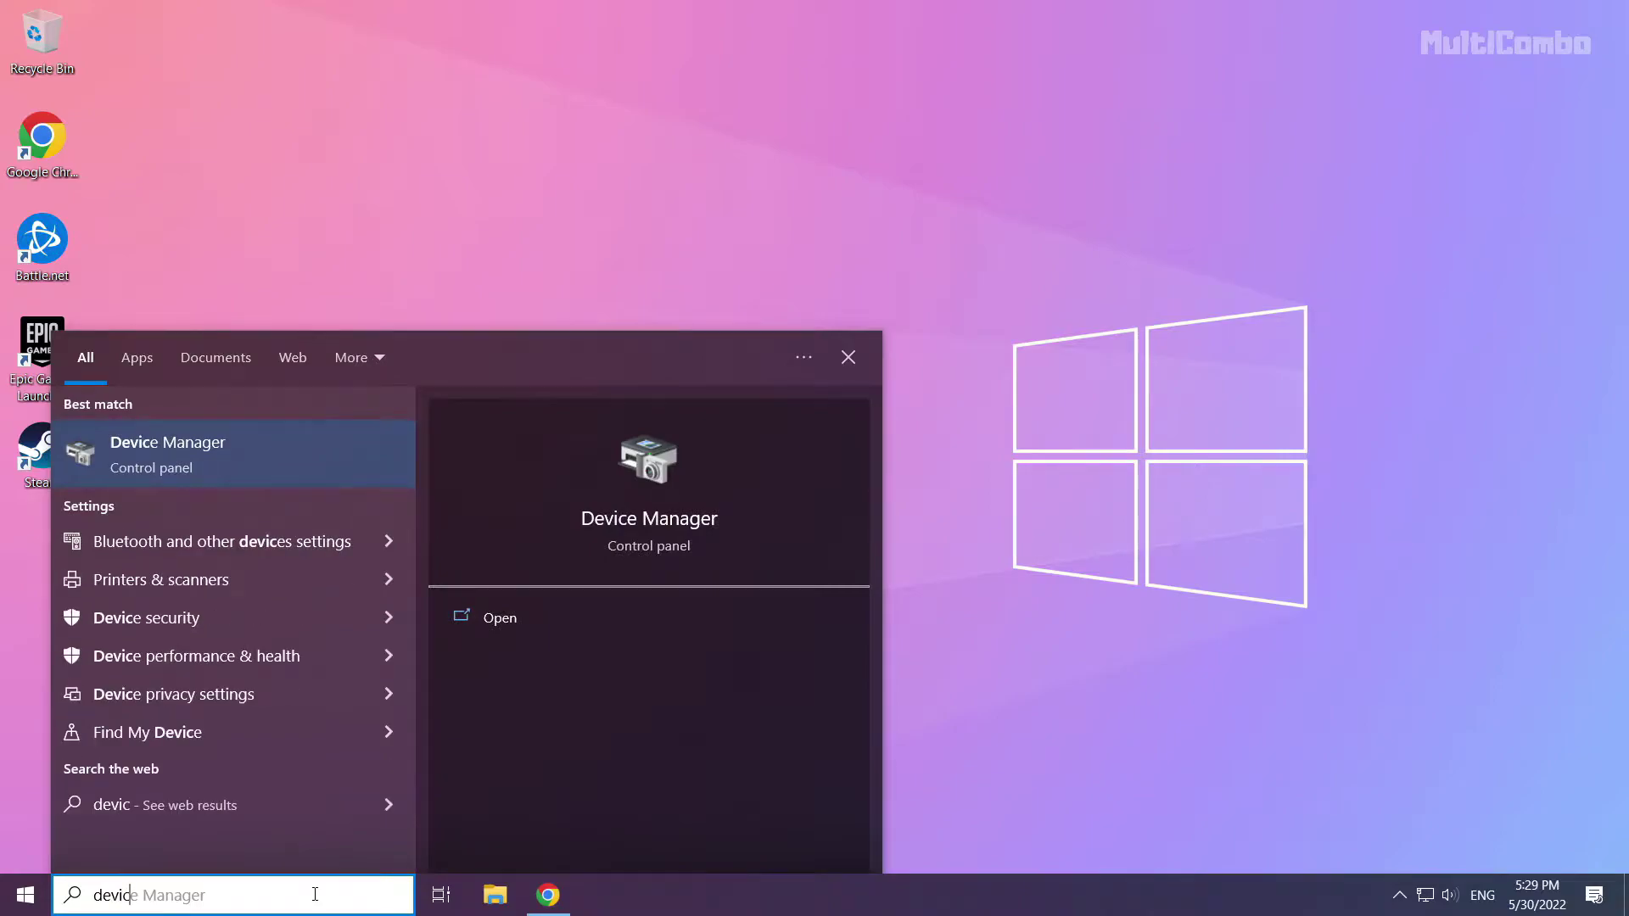
pyautogui.write('e mana')
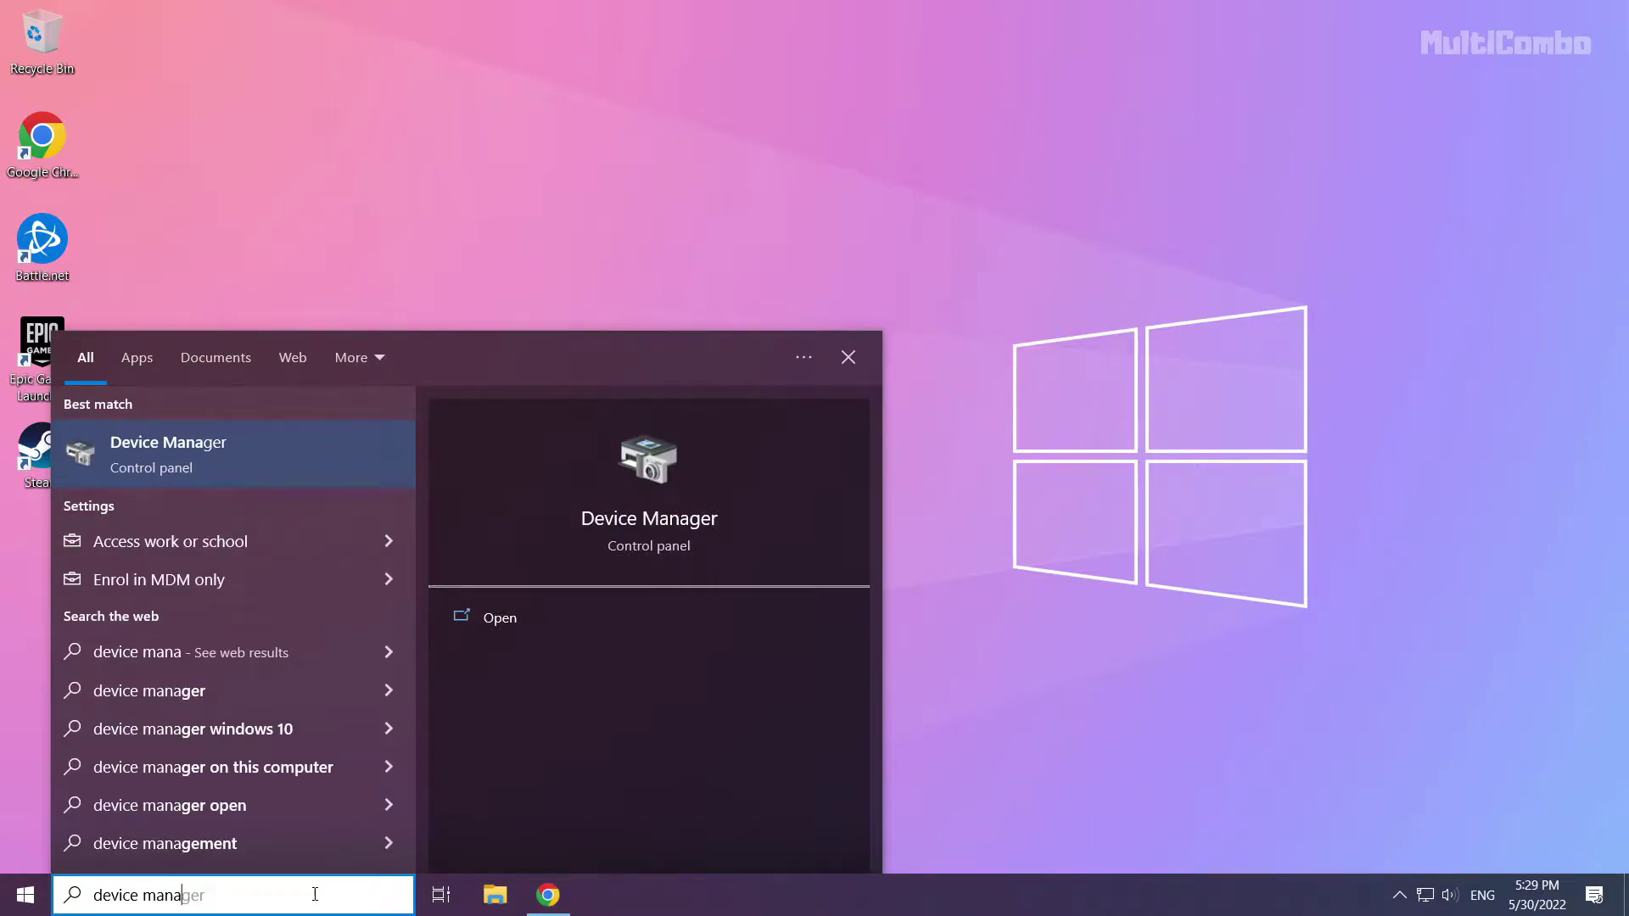
pyautogui.write('ger')
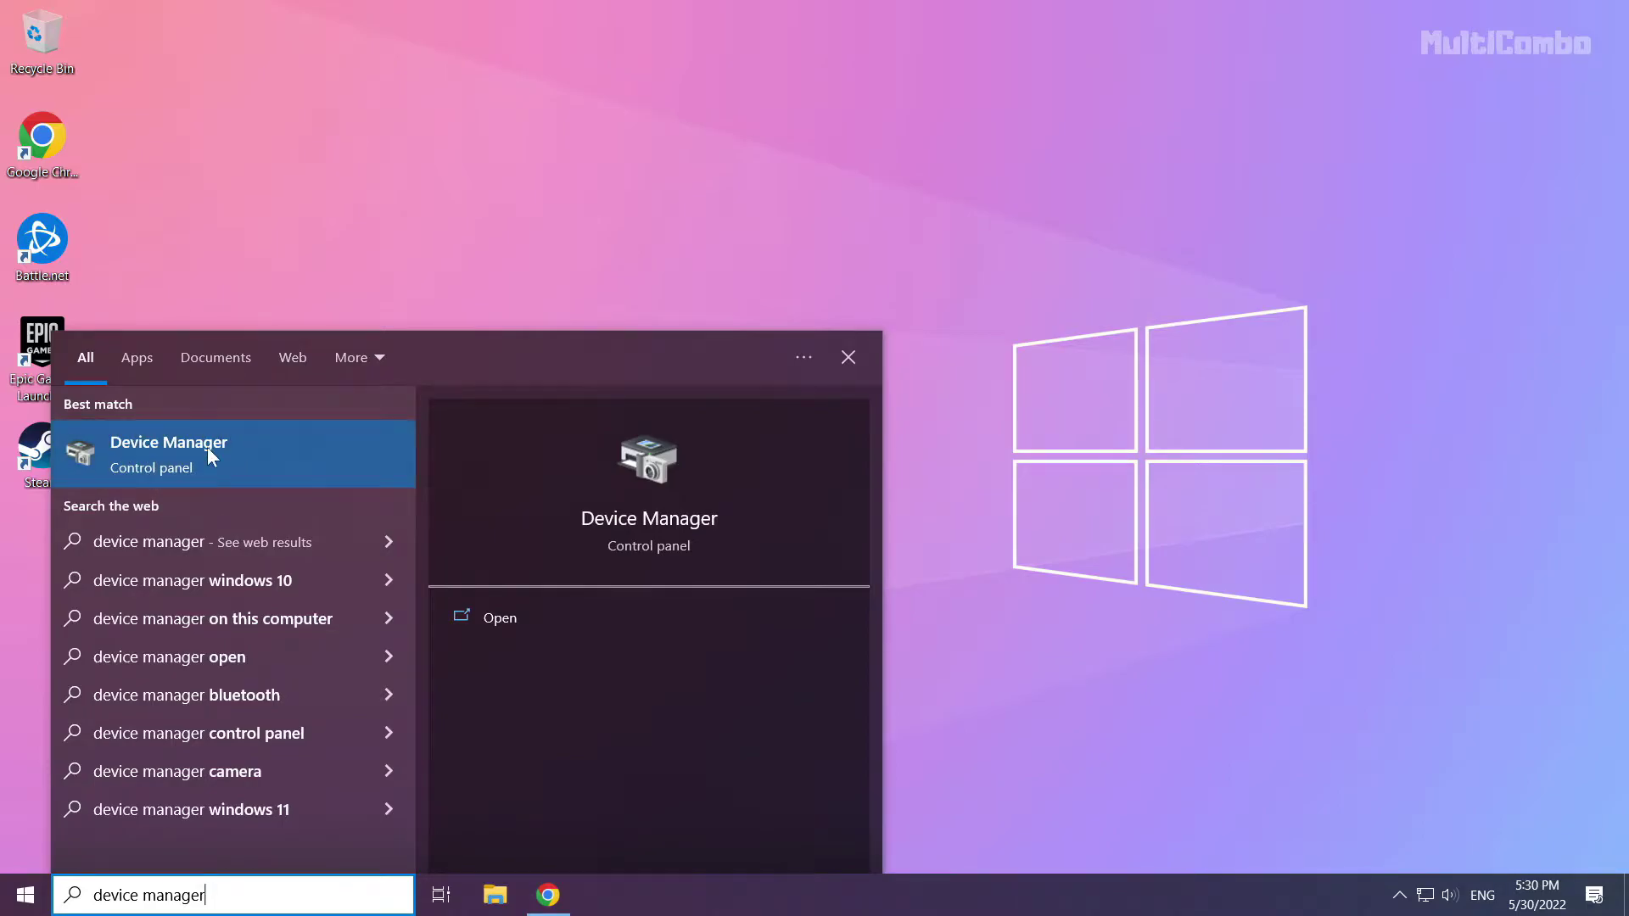
# Open Device Manager, expand Display adapters, and select the NVIDIA GeForce GTX 1050 Ti
pyautogui.click(186, 452)
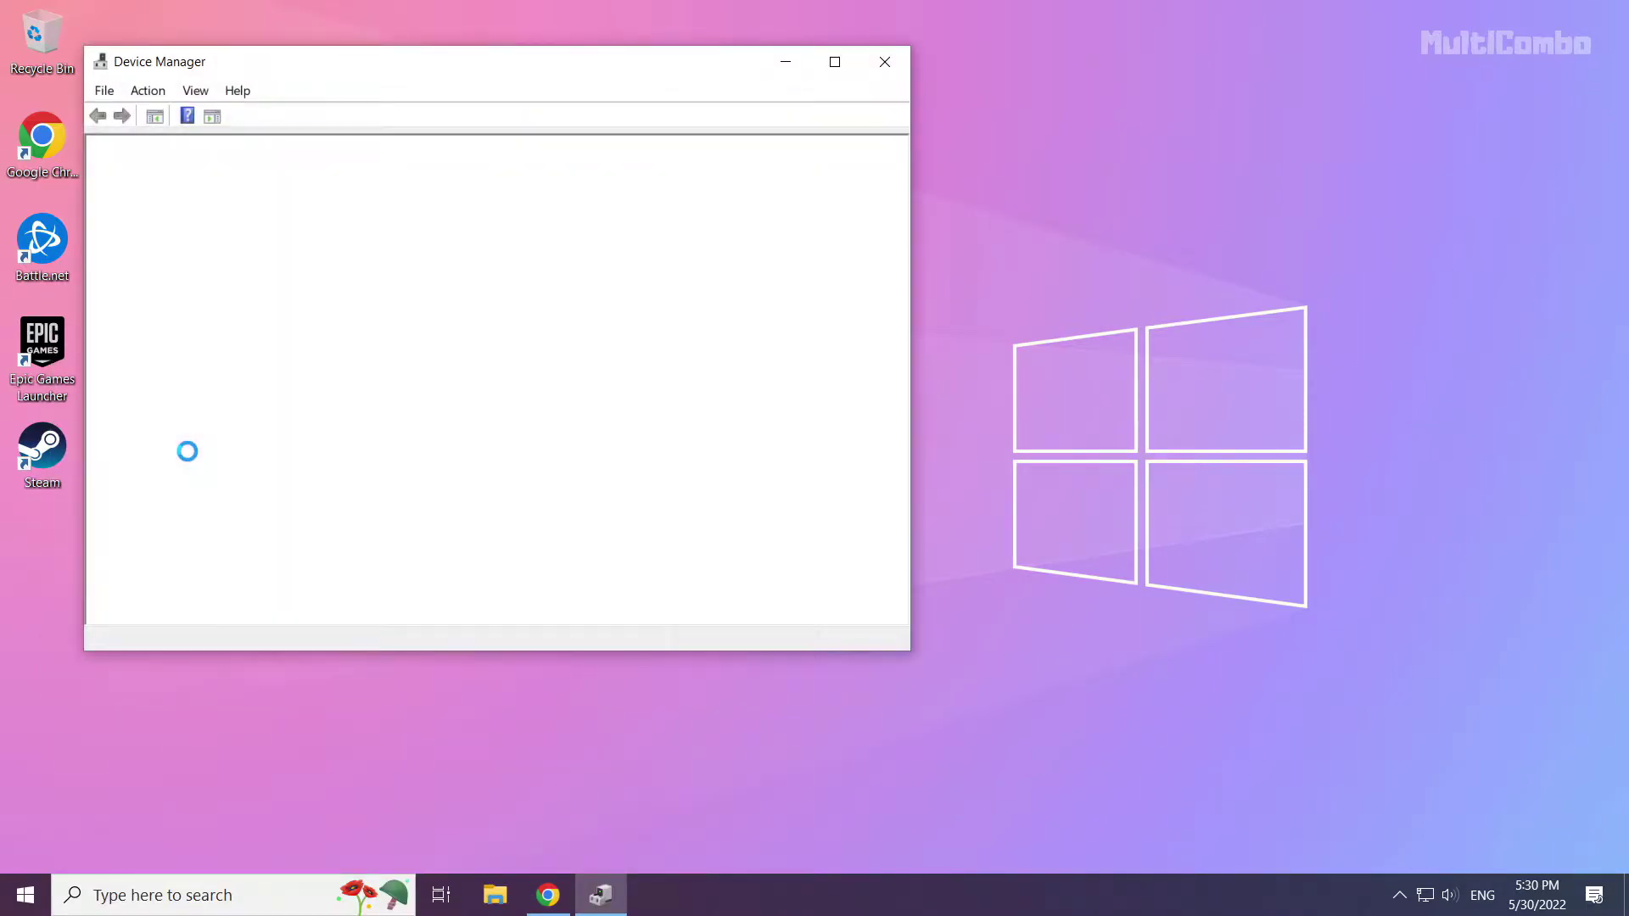
pyautogui.moveTo(379, 66); pyautogui.dragTo(687, 150)
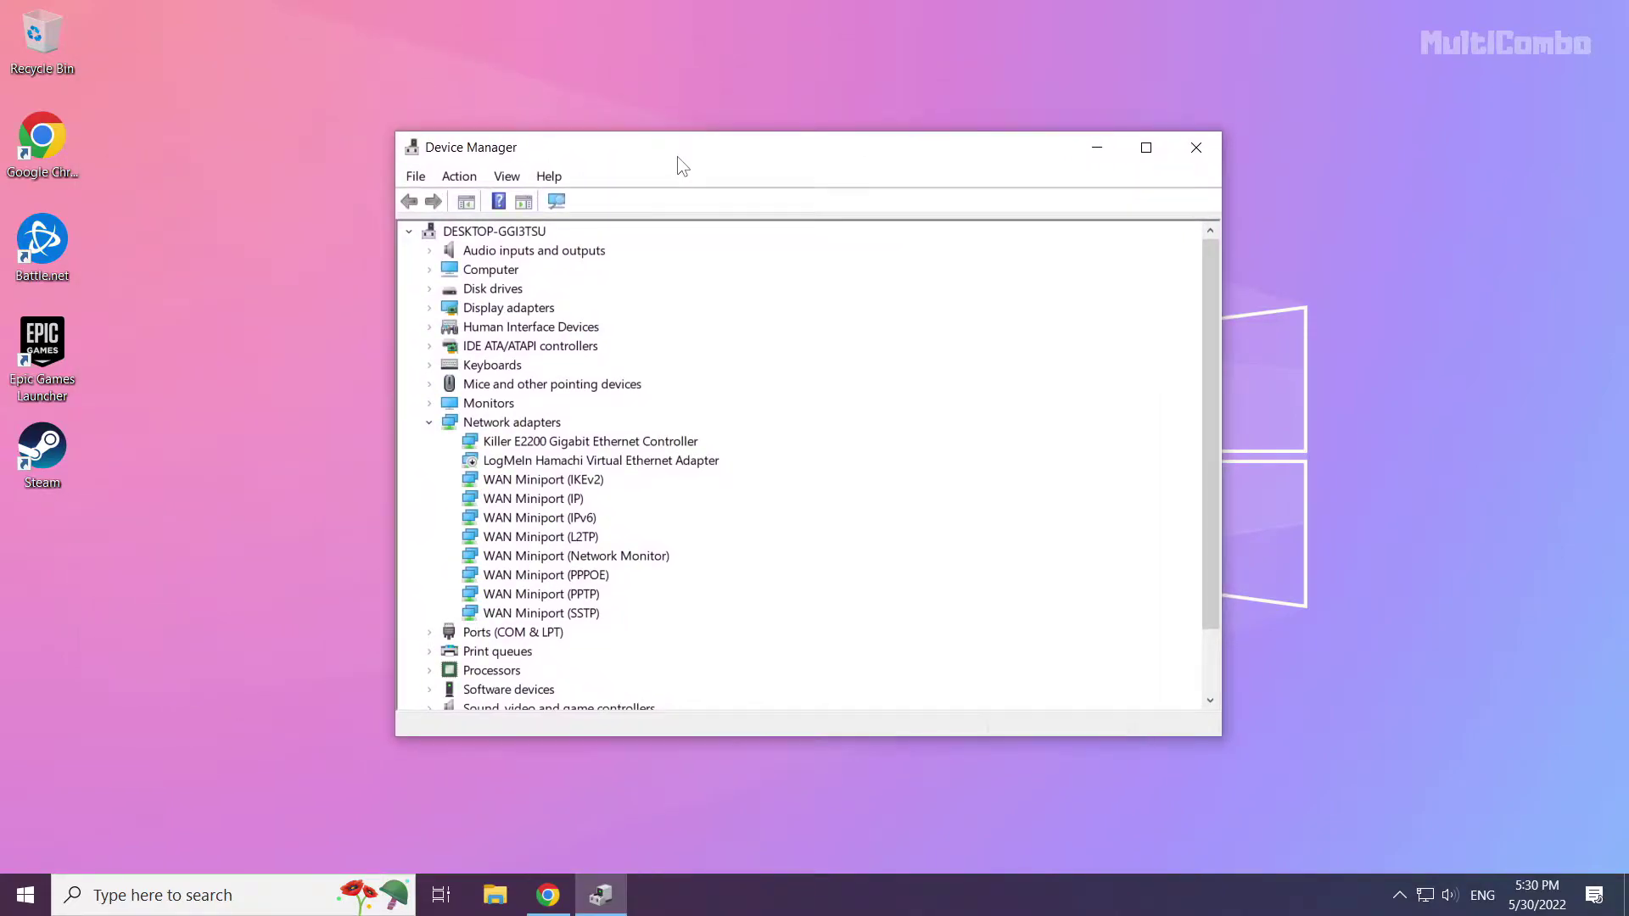
pyautogui.click(475, 309)
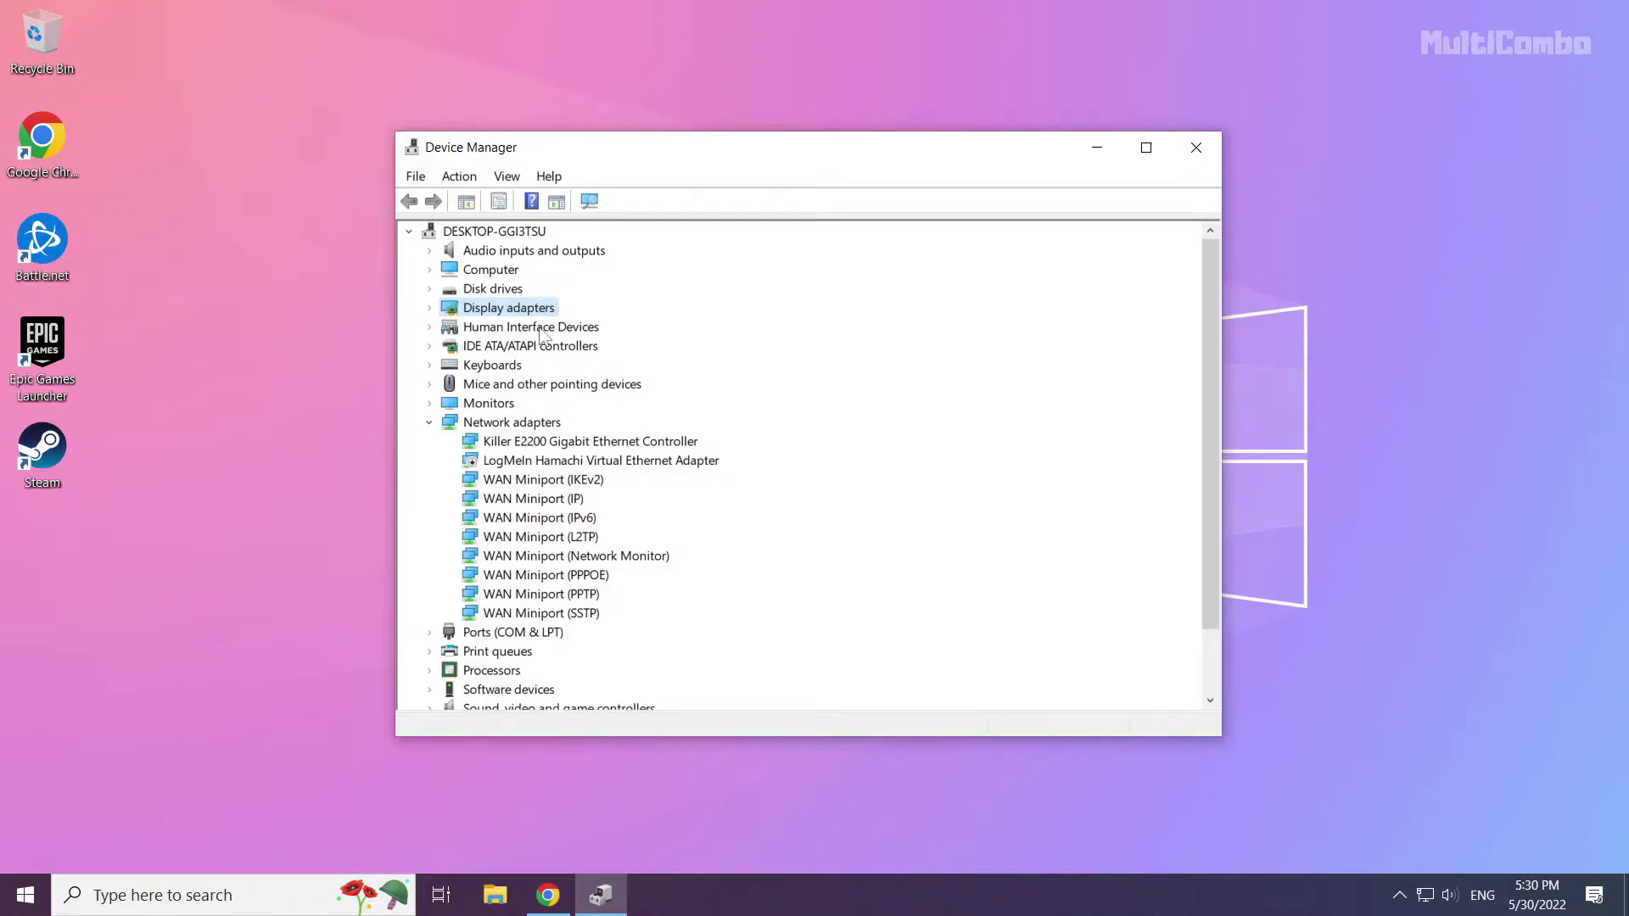
pyautogui.click(429, 308)
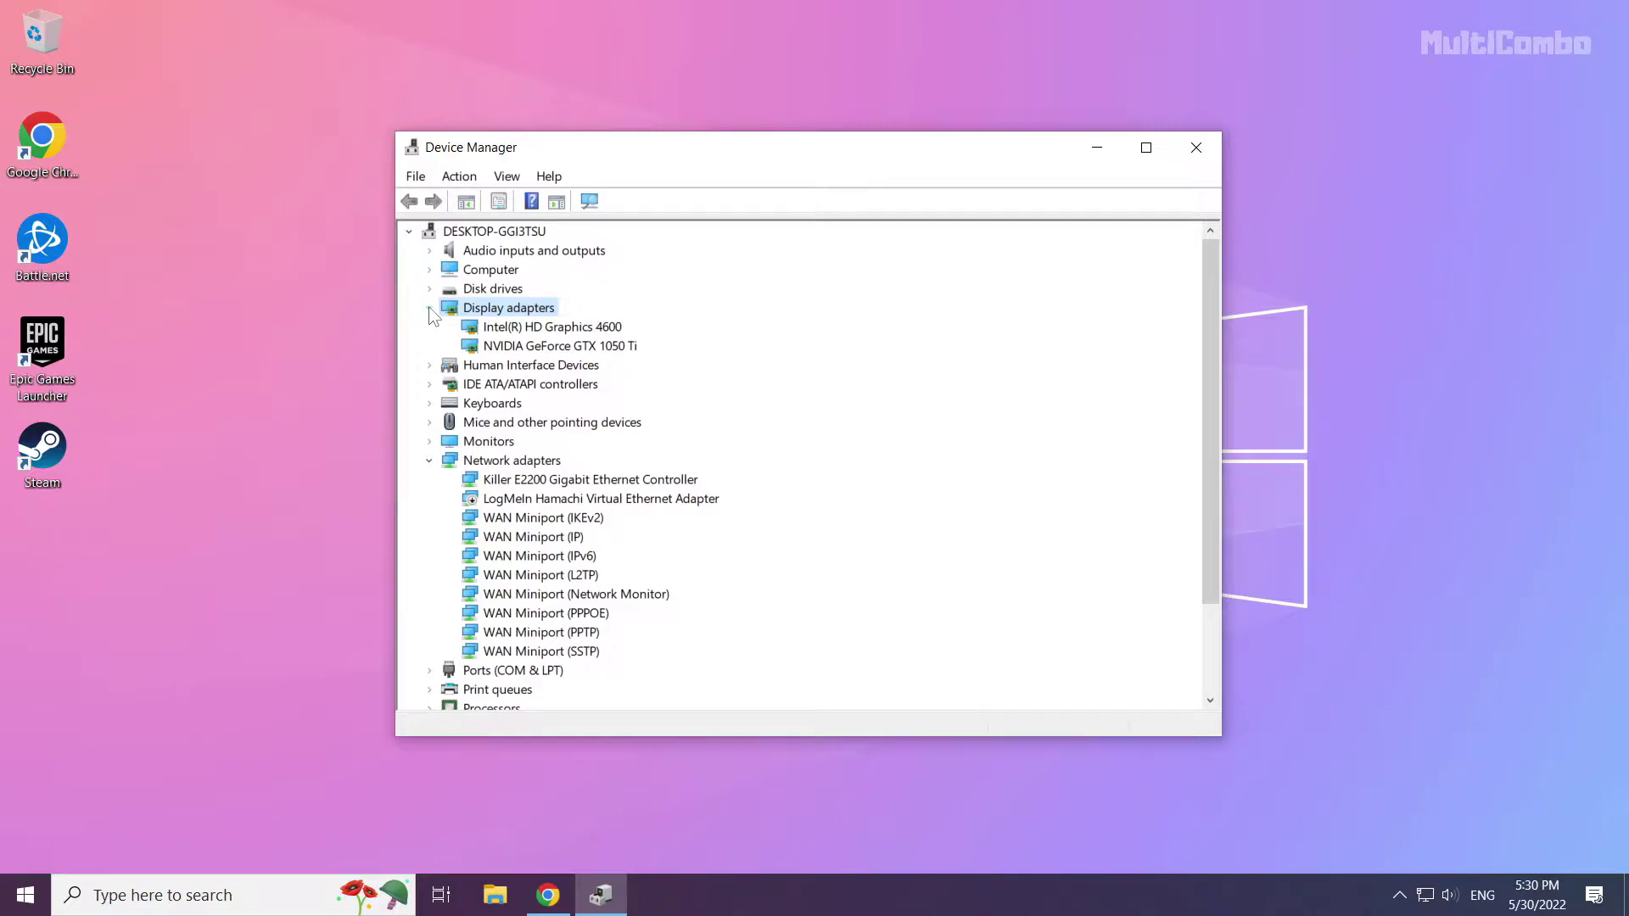
pyautogui.click(525, 347)
pyautogui.click(532, 331)
pyautogui.click(531, 348)
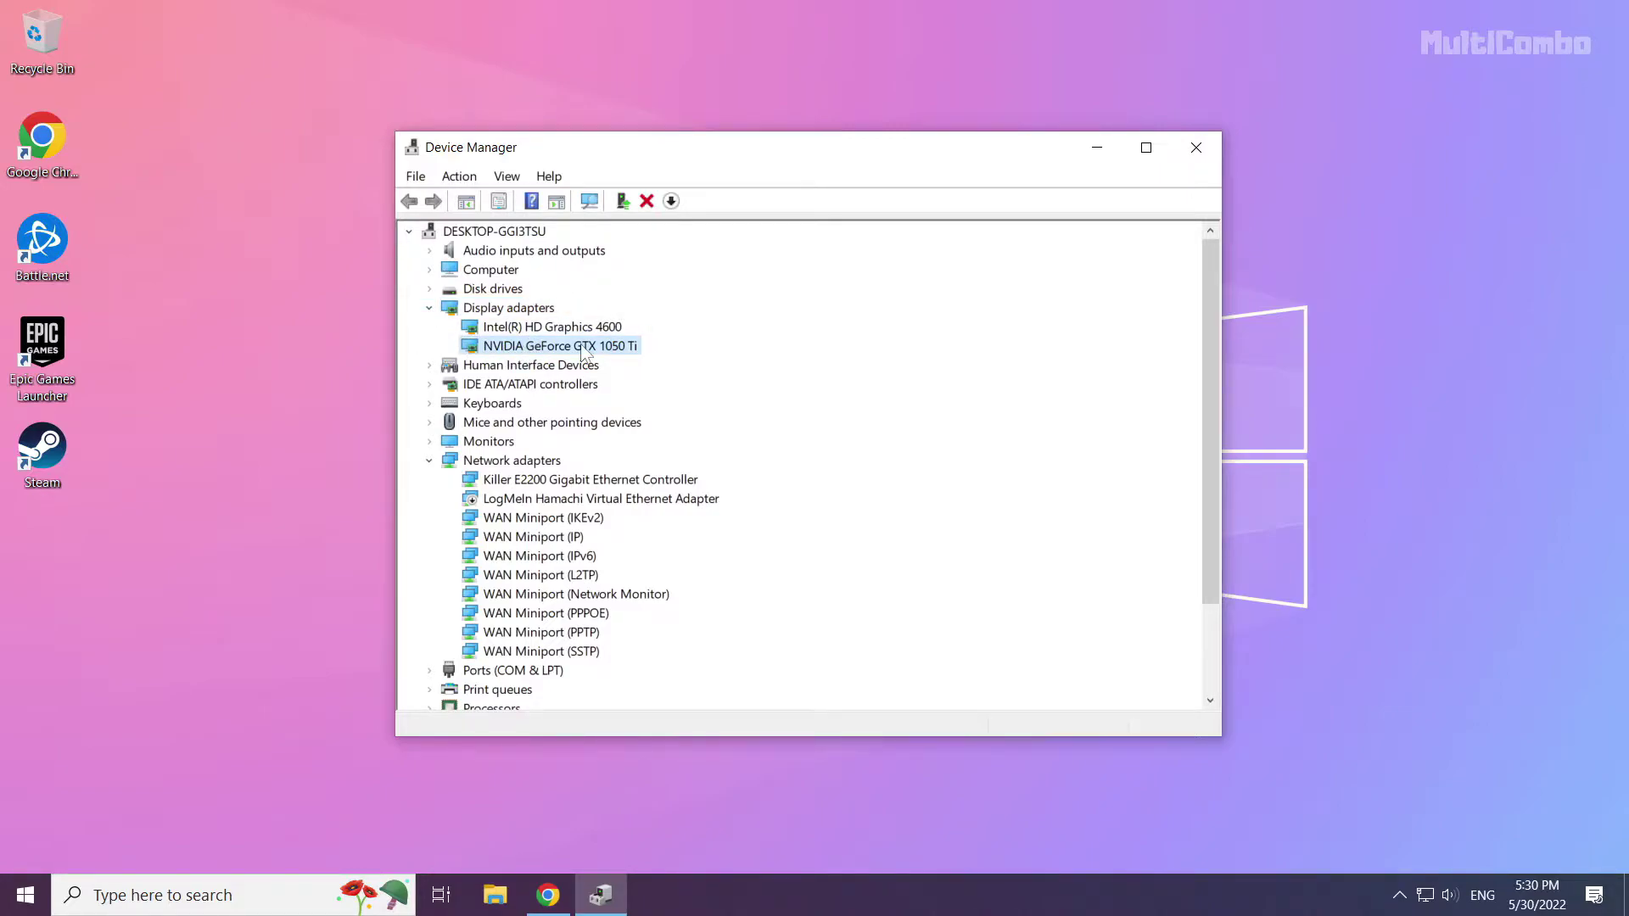
# Run an automatic driver search for the NVIDIA GeForce GTX 1050 Ti
pyautogui.rightClick(532, 347)
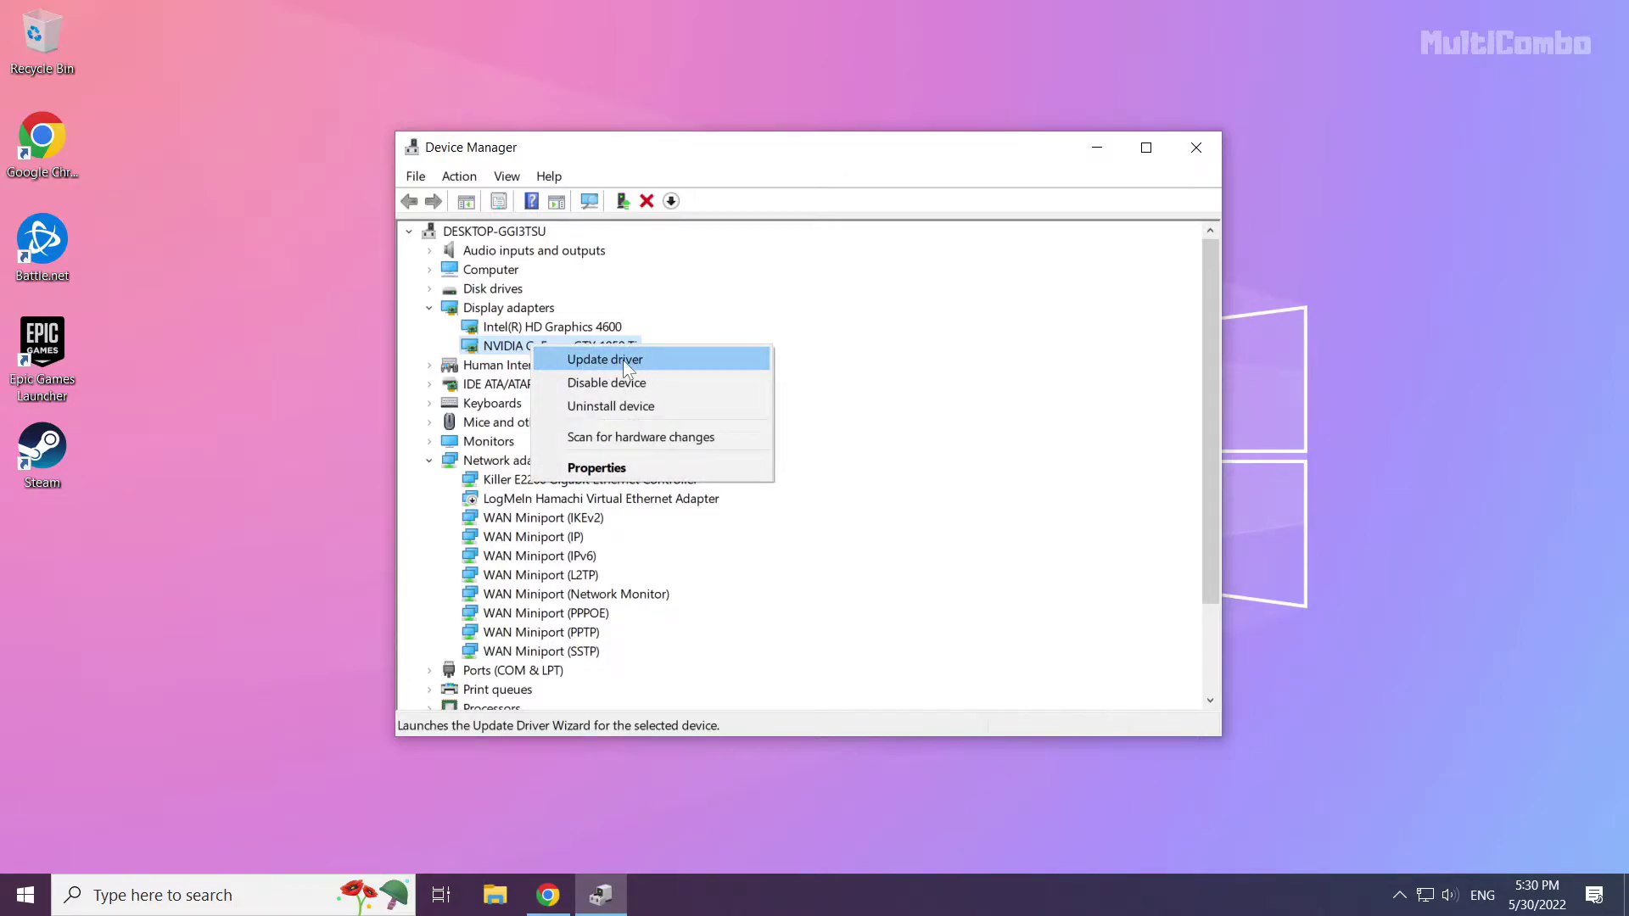
pyautogui.click(630, 360)
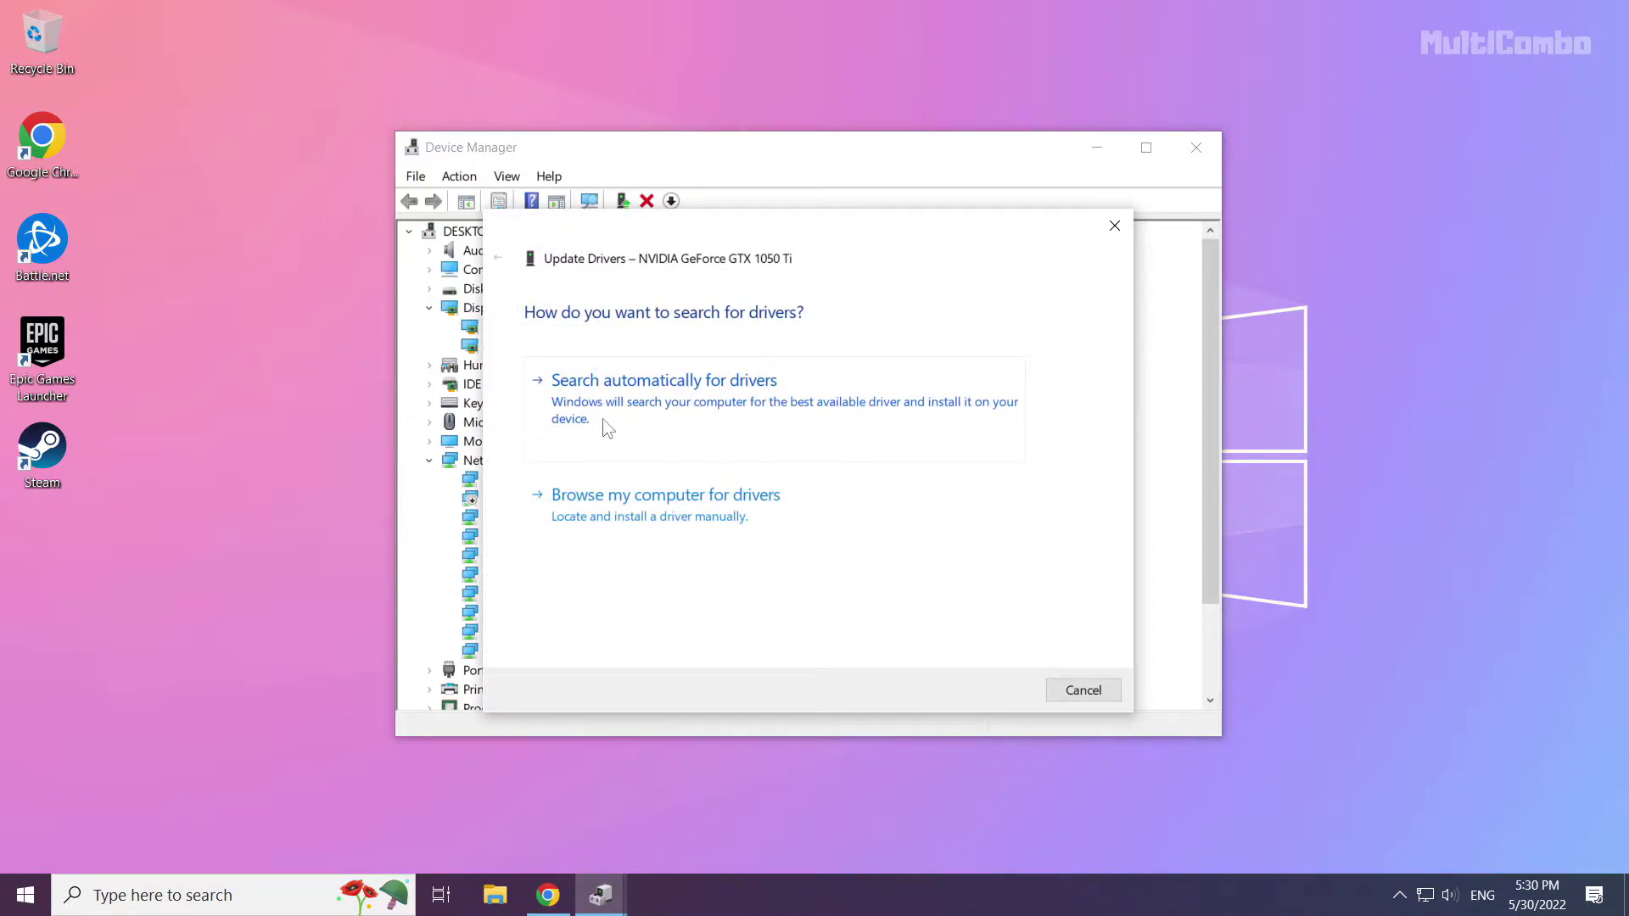
pyautogui.click(733, 432)
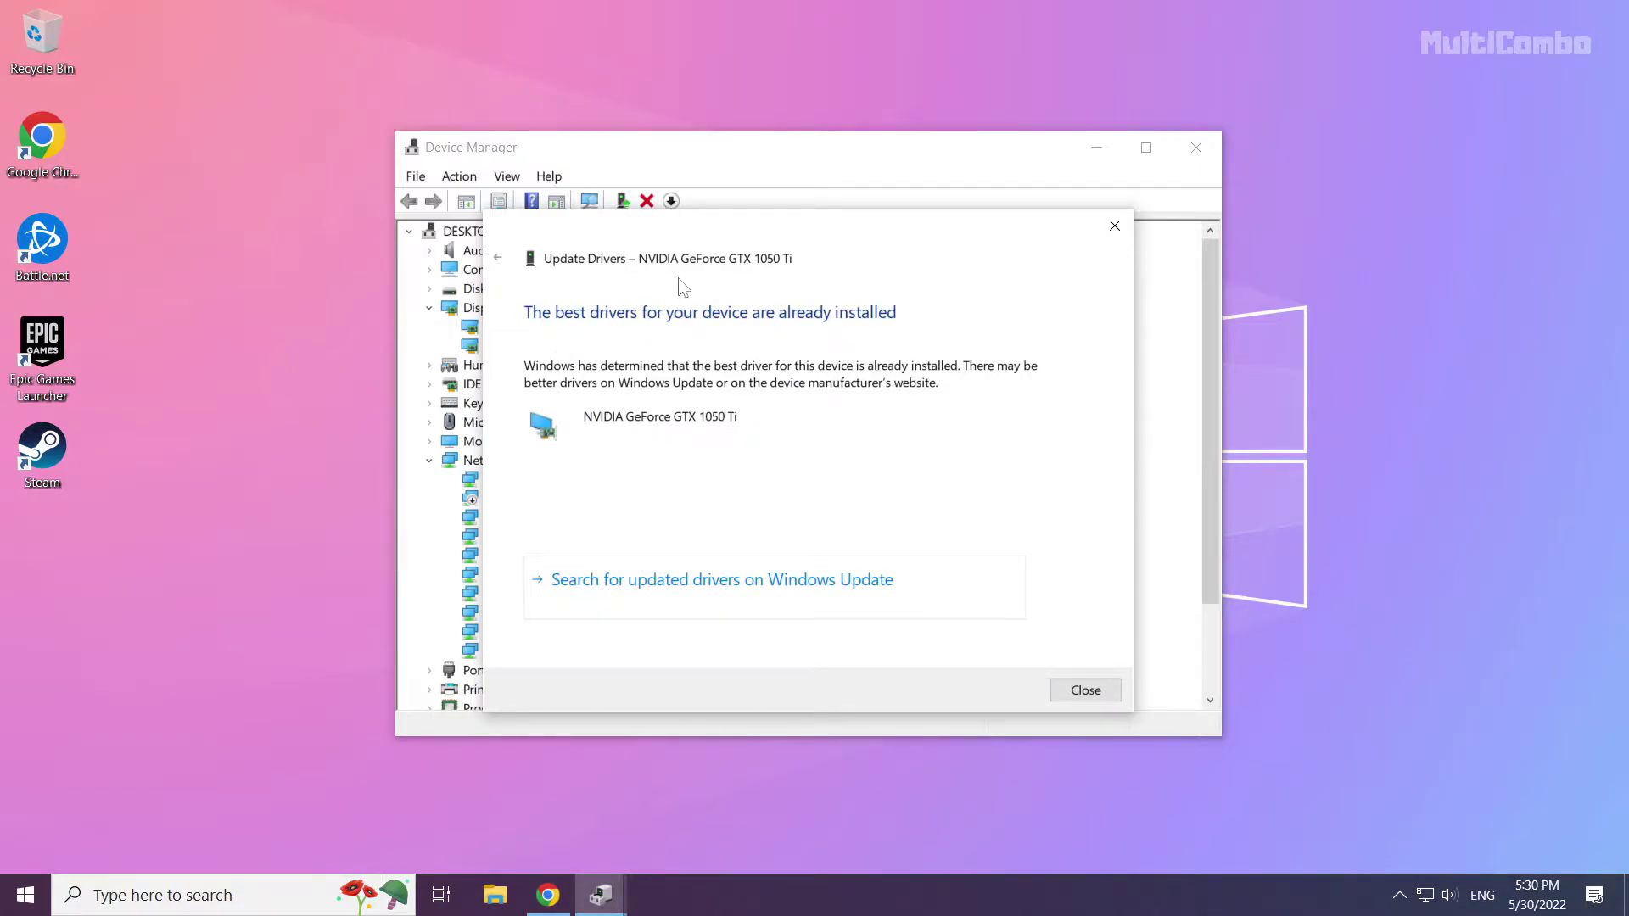
# Run an automatic driver search for the Intel(R) HD Graphics 4600, closing both wizards afterwards
pyautogui.click(1087, 690)
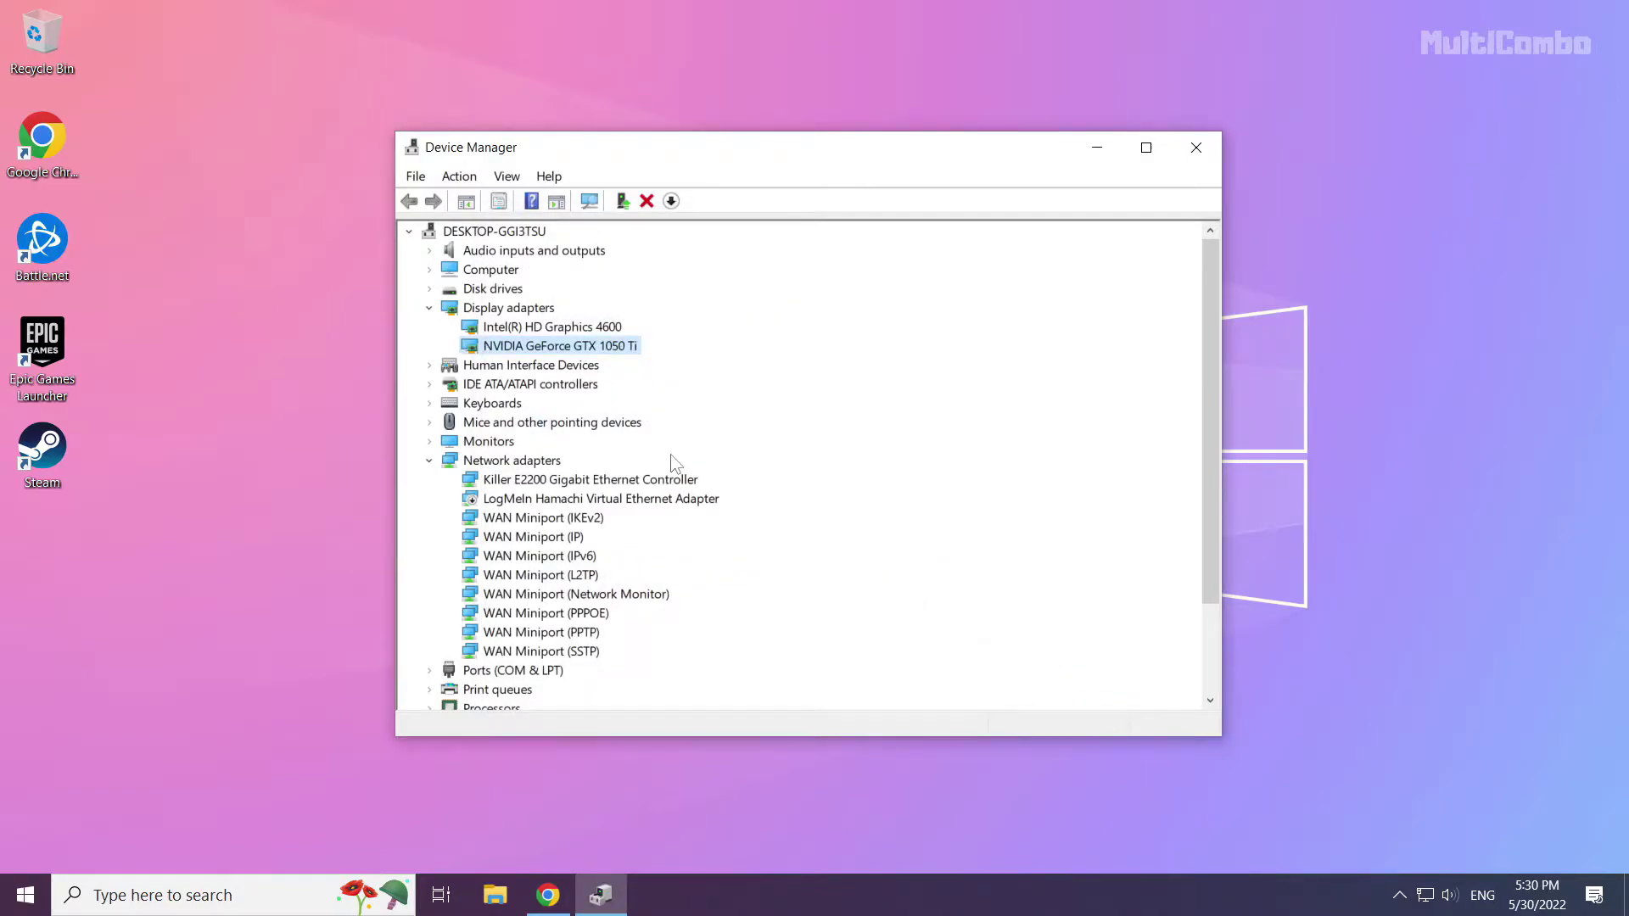
pyautogui.click(510, 329)
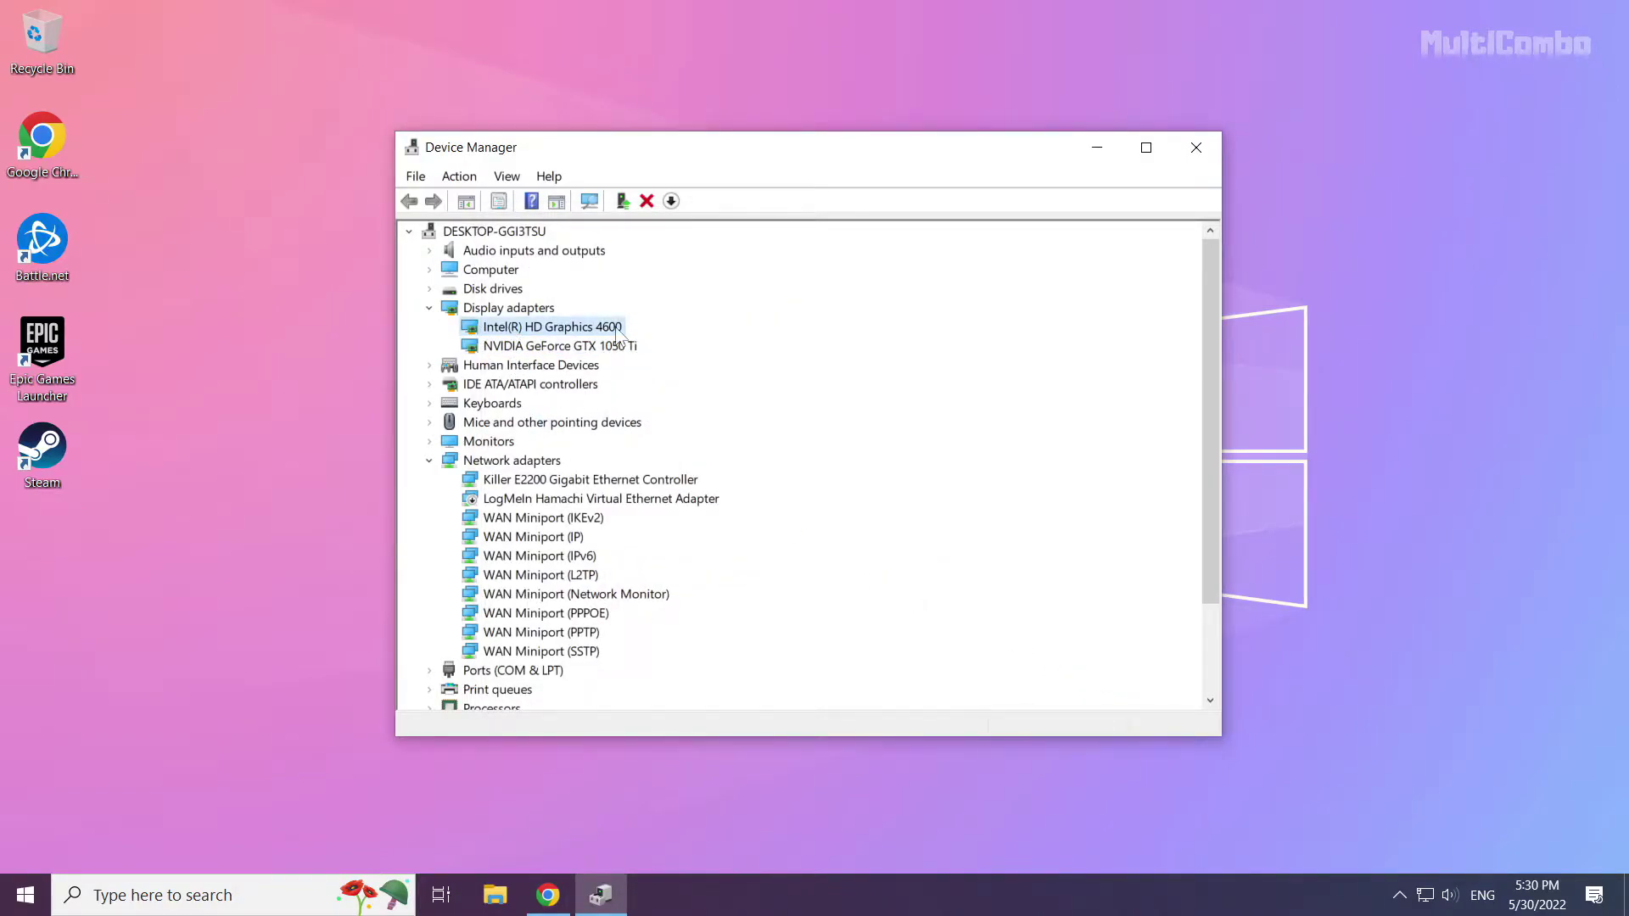
pyautogui.rightClick(550, 331)
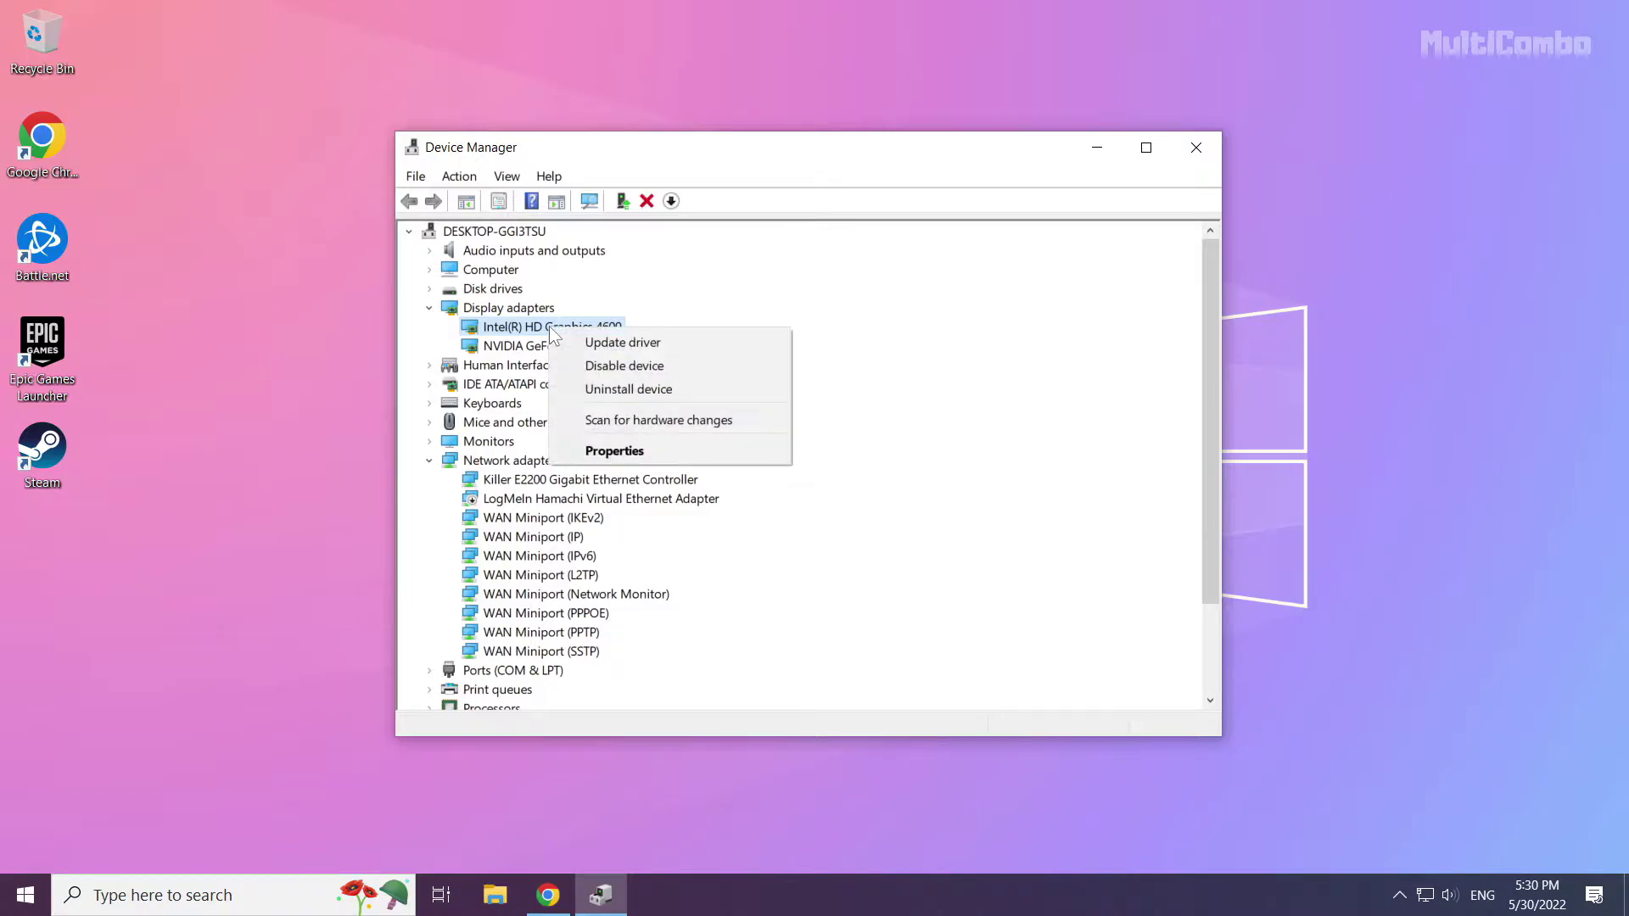
pyautogui.click(687, 352)
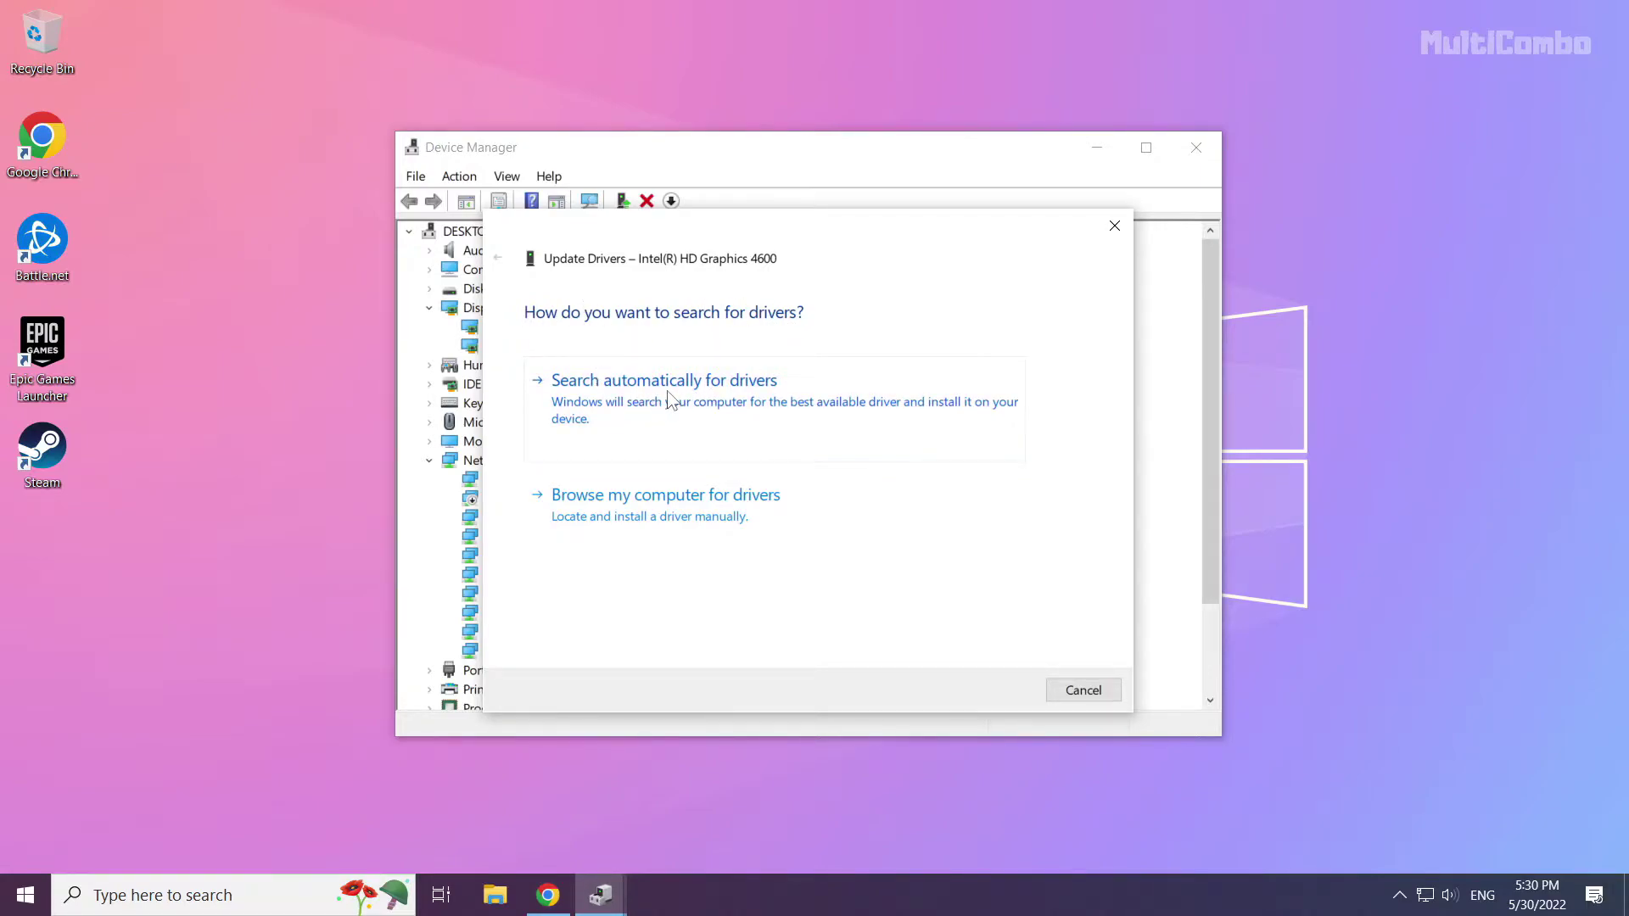
pyautogui.click(675, 434)
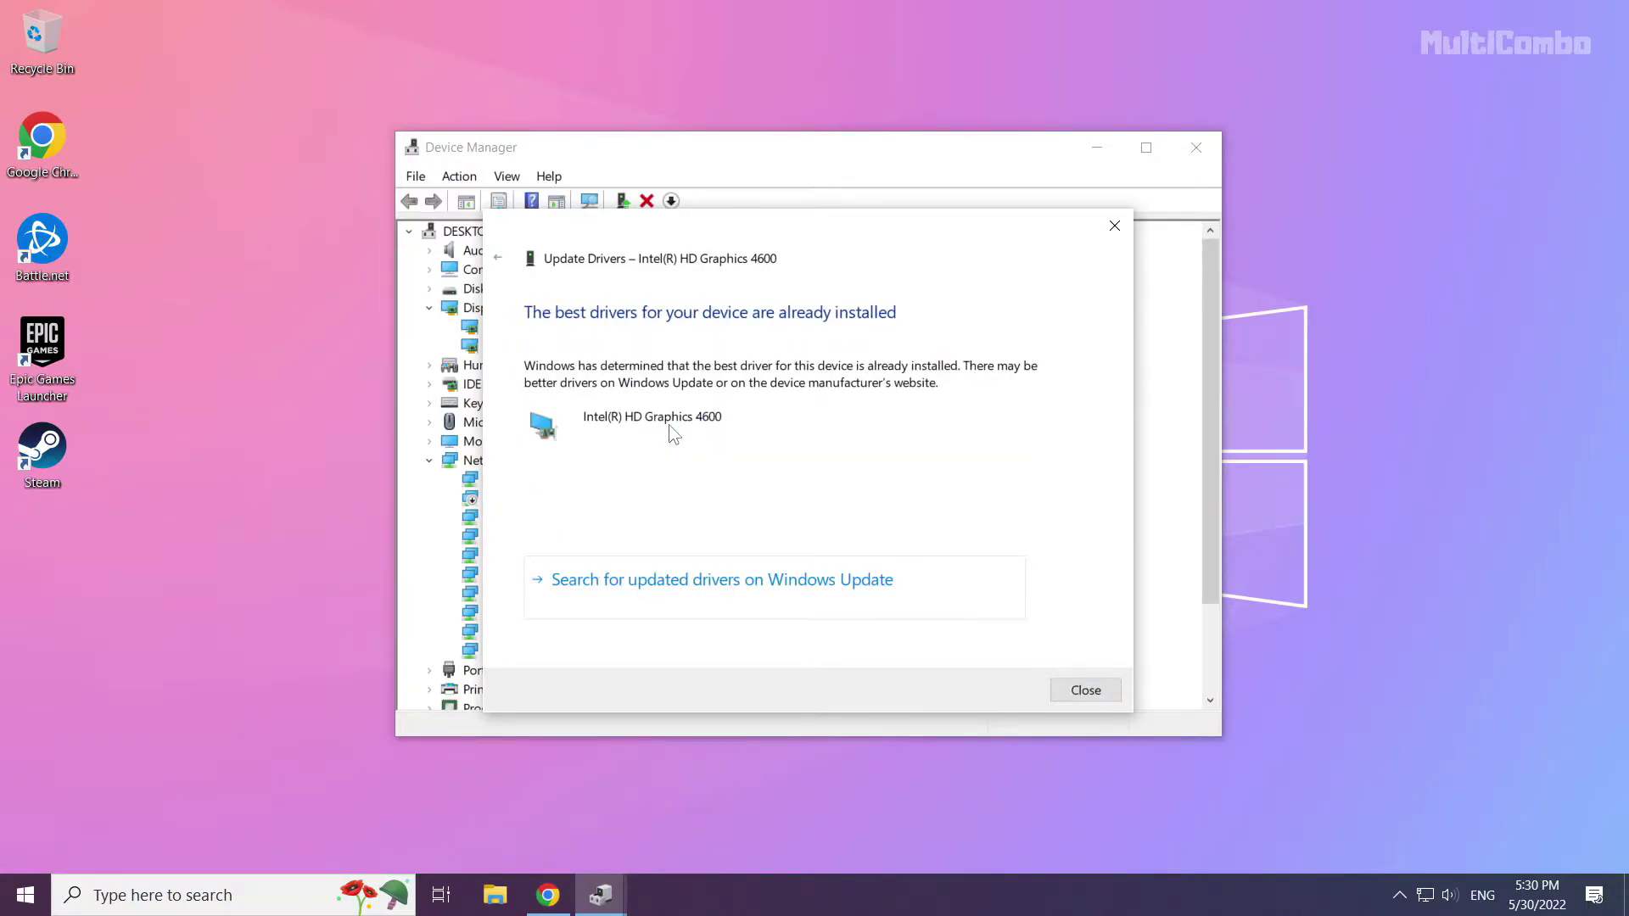
pyautogui.click(1089, 690)
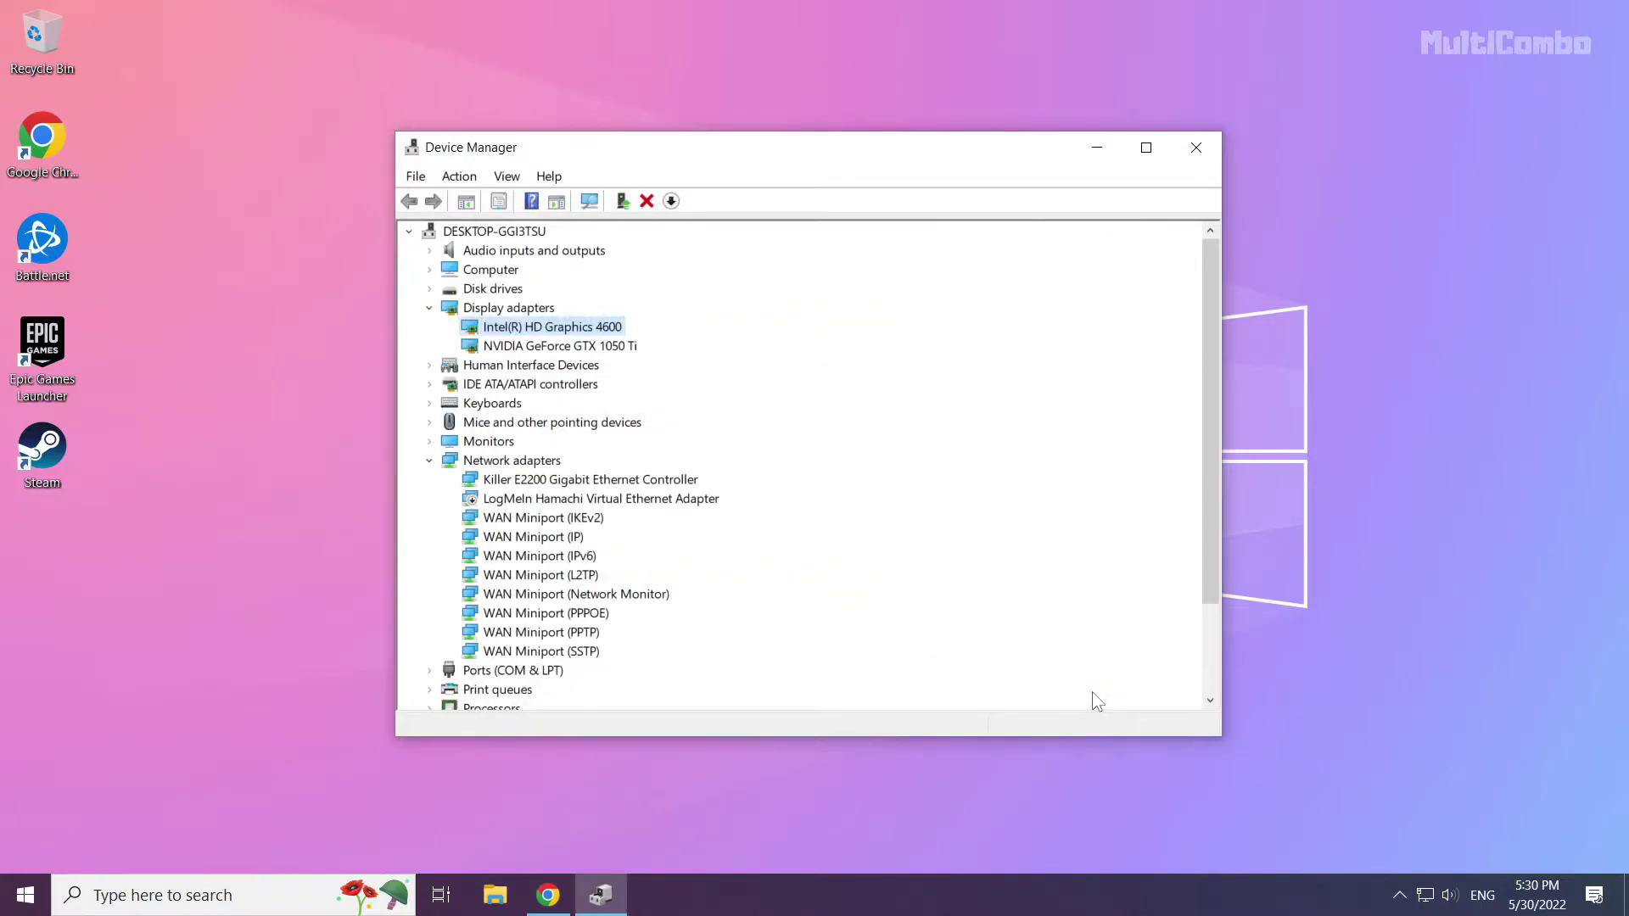
# Close Device Manager and search Windows for 'update'
pyautogui.click(1197, 151)
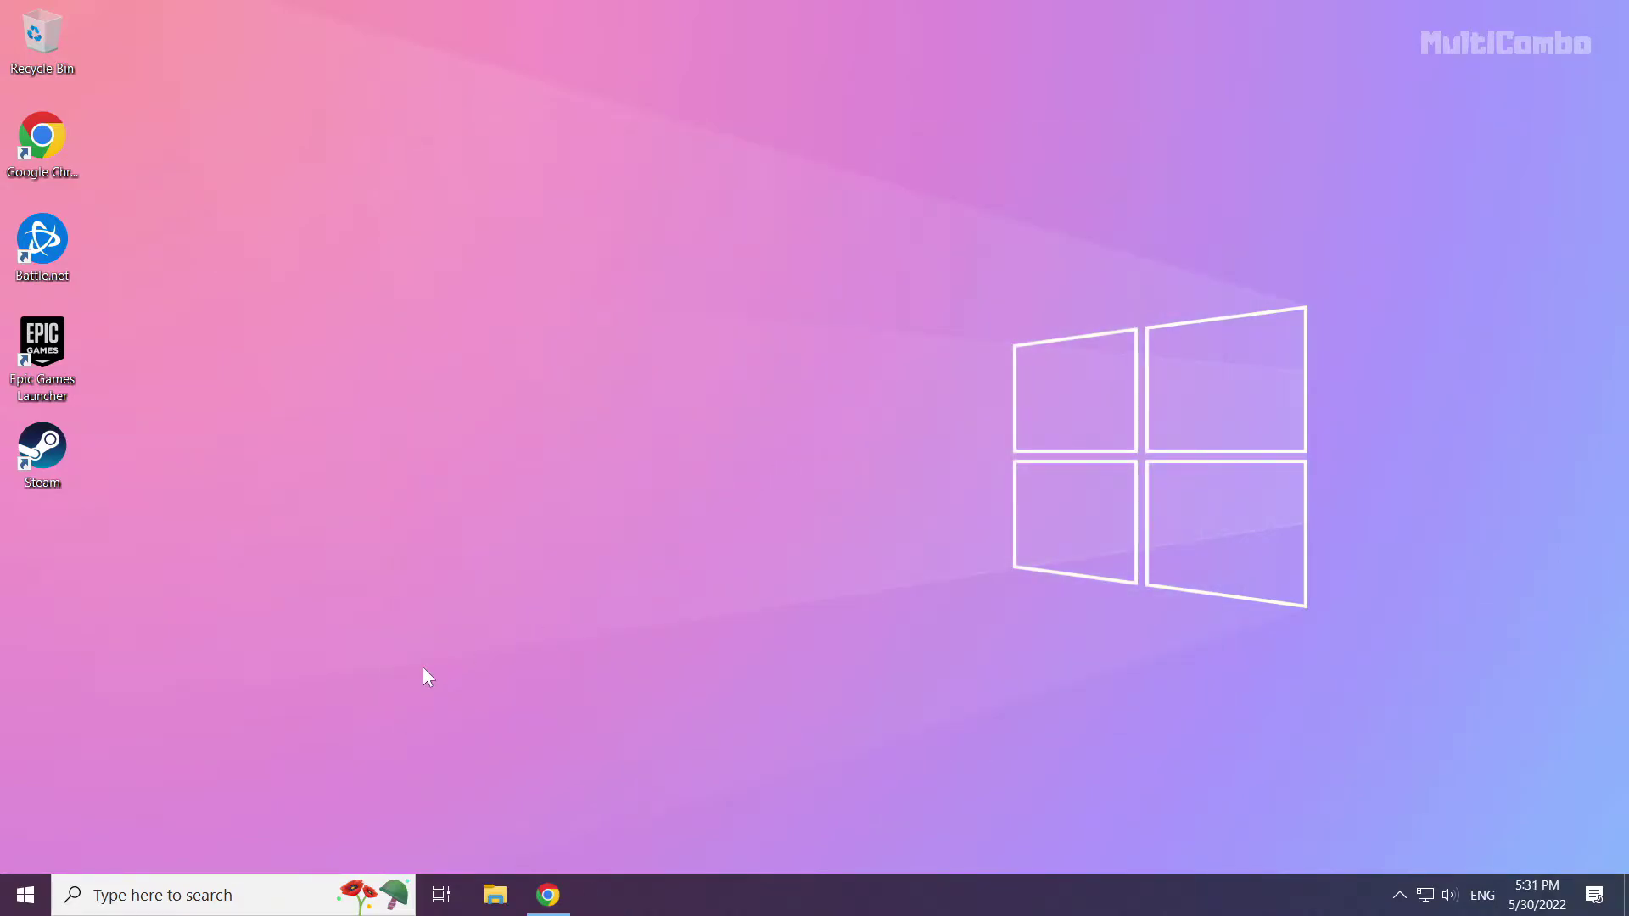
pyautogui.click(200, 897)
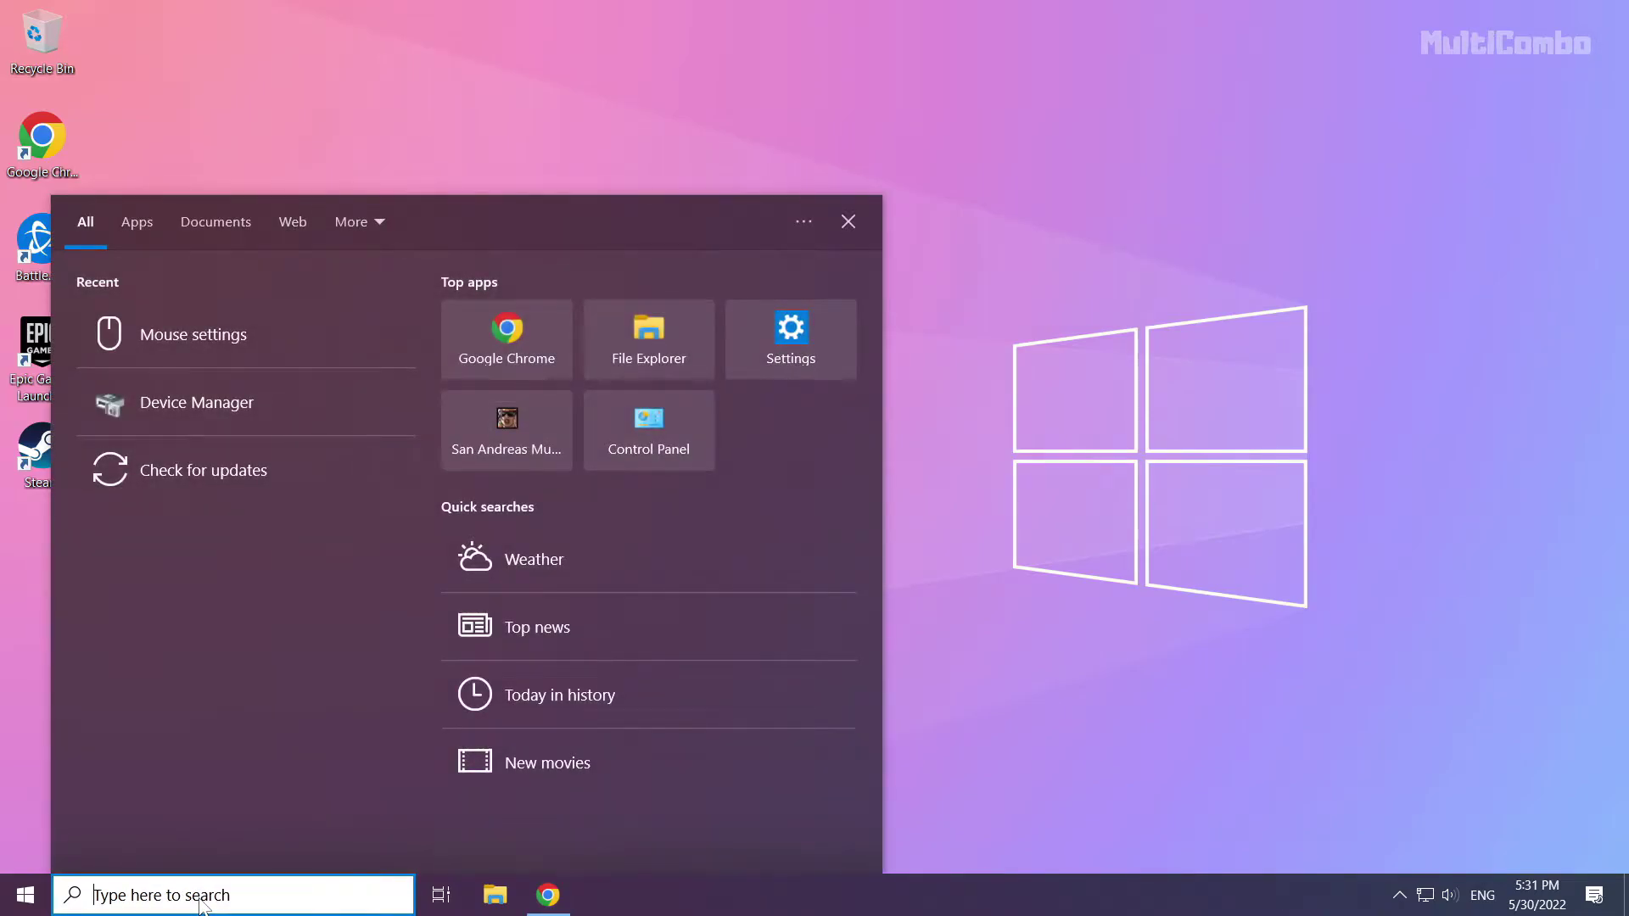
pyautogui.write('update')
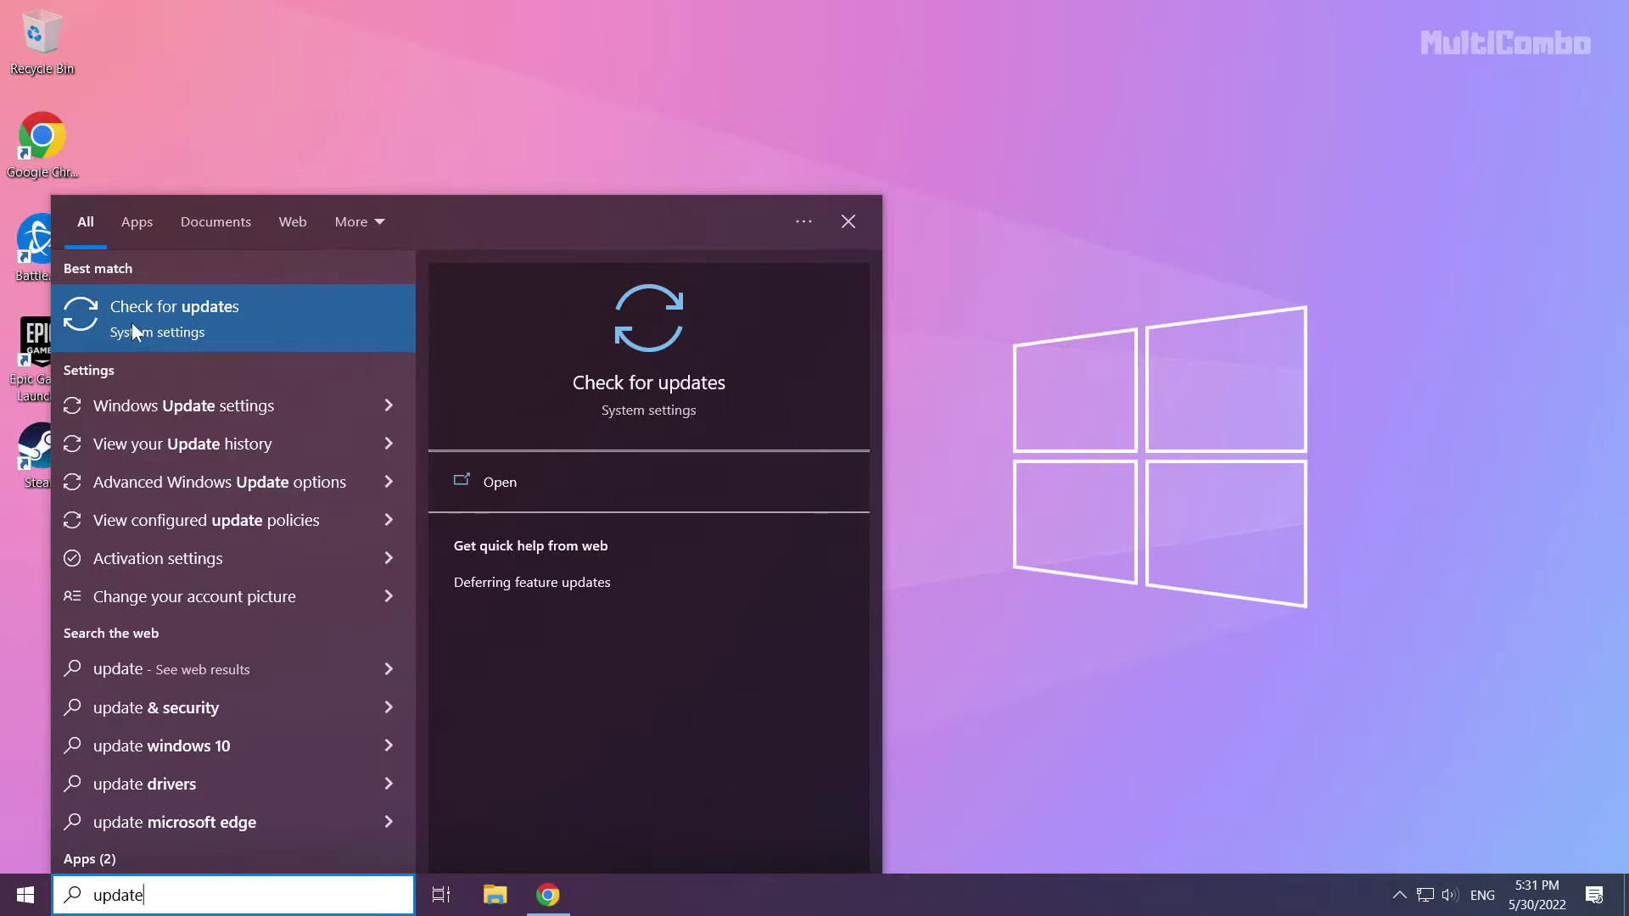
# Run Check for updates until it reports 'You're up to date', then close Settings
pyautogui.click(222, 318)
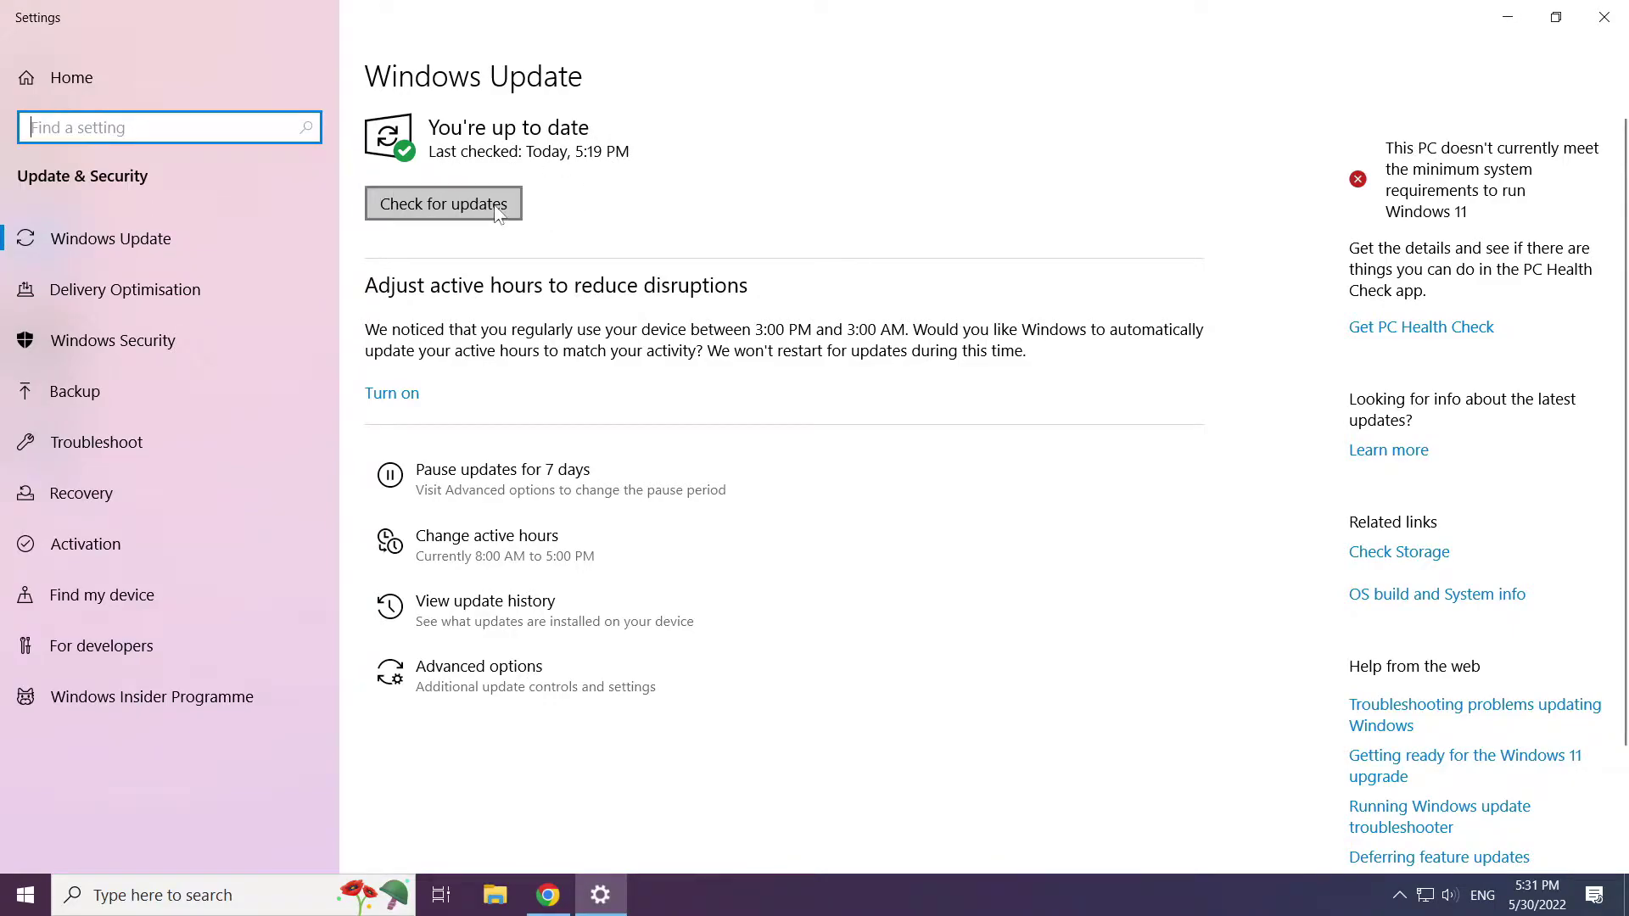
pyautogui.click(446, 205)
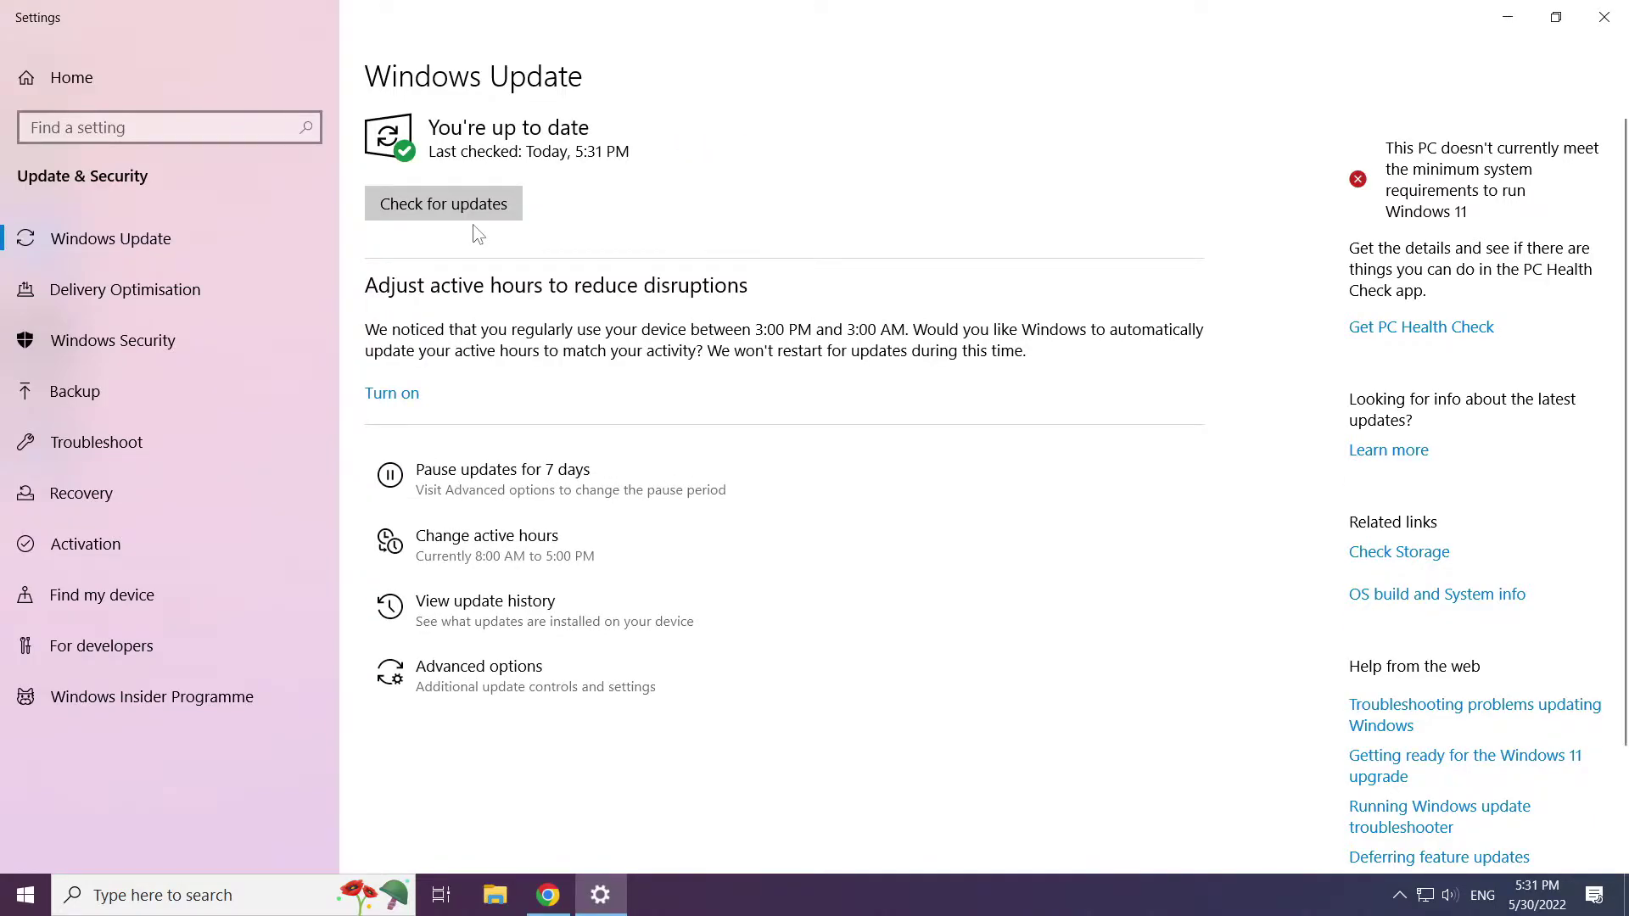
pyautogui.click(1605, 18)
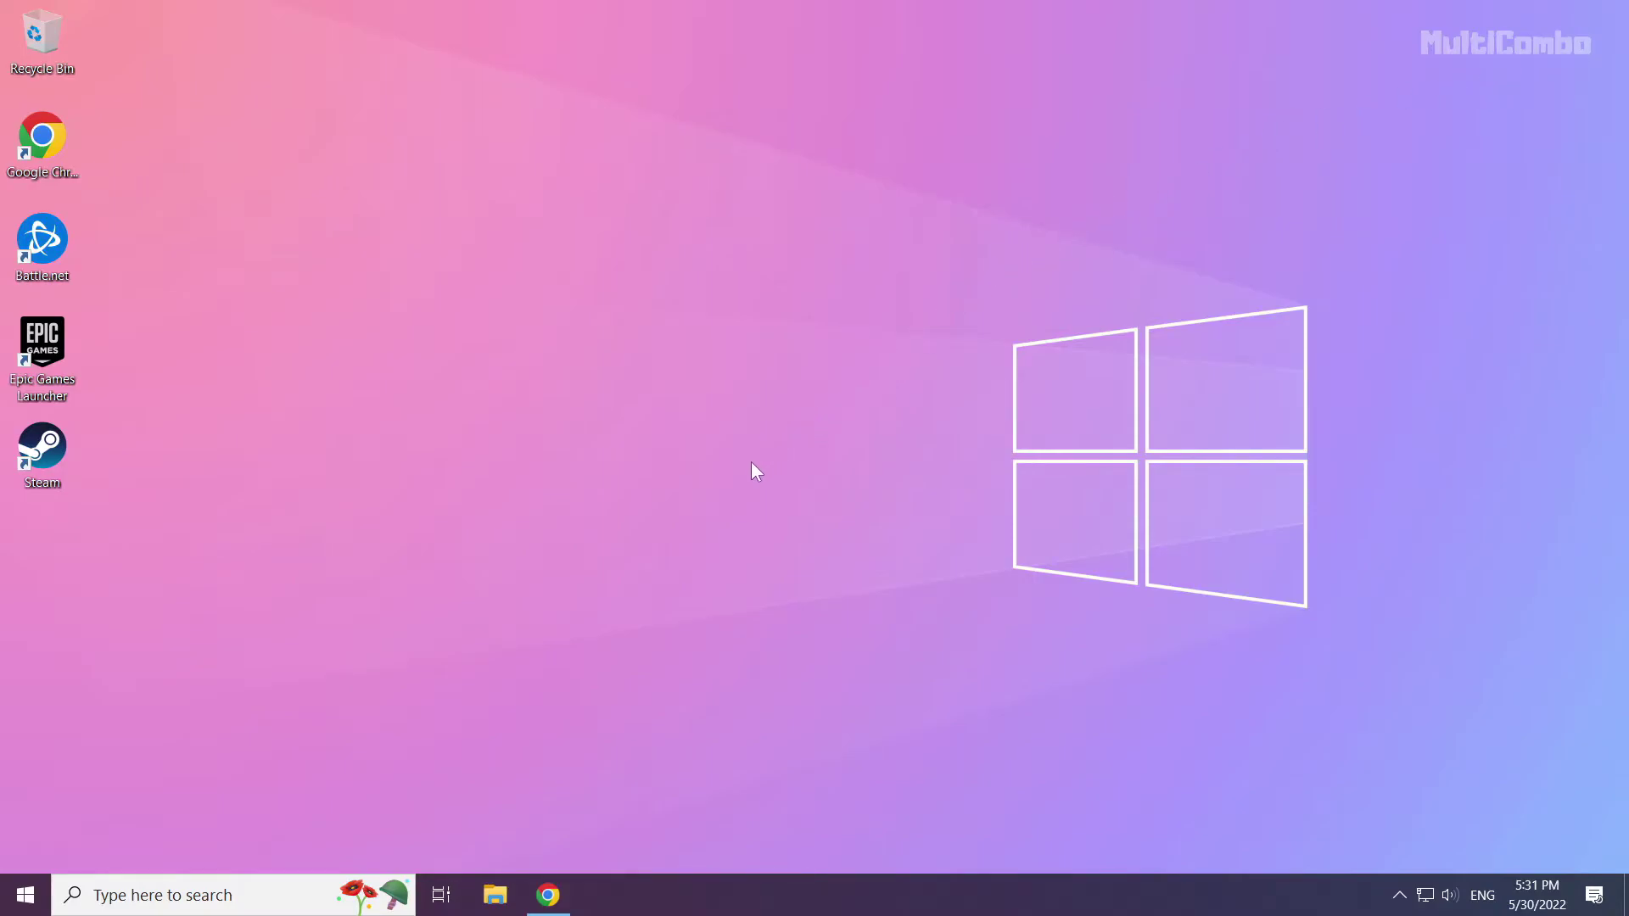
# Download dxwebsetup (1).exe from the DirectX End-User Runtime page in Chrome and launch it
pyautogui.click(557, 906)
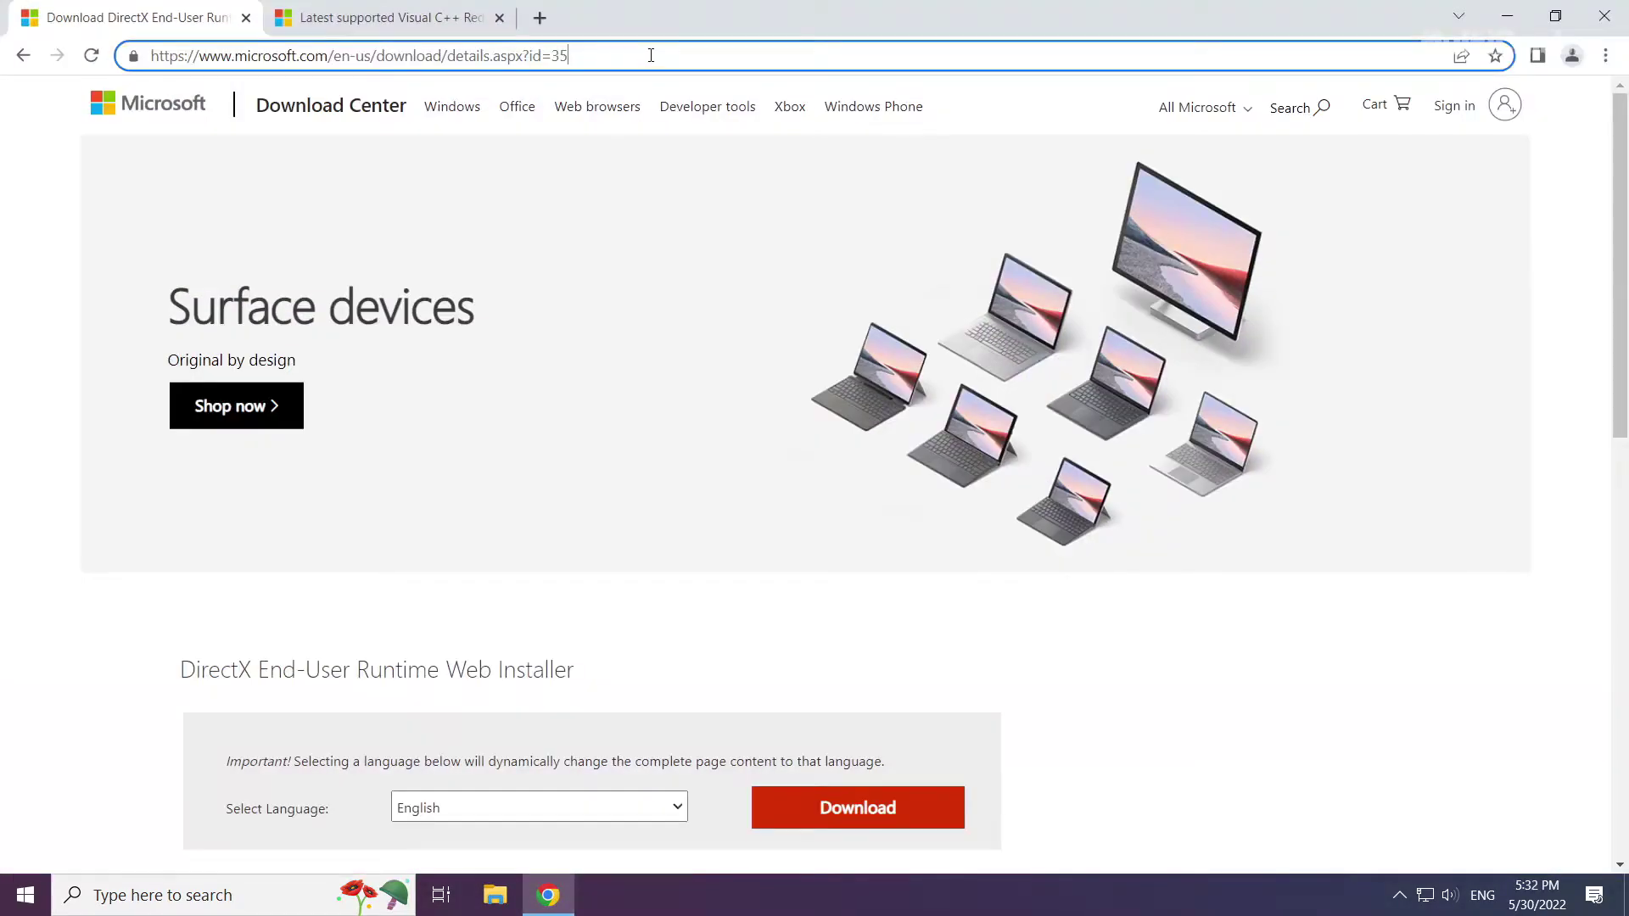
pyautogui.moveTo(650, 55); pyautogui.dragTo(684, 51)
pyautogui.click(670, 618)
pyautogui.scroll(-1, 654, 619)
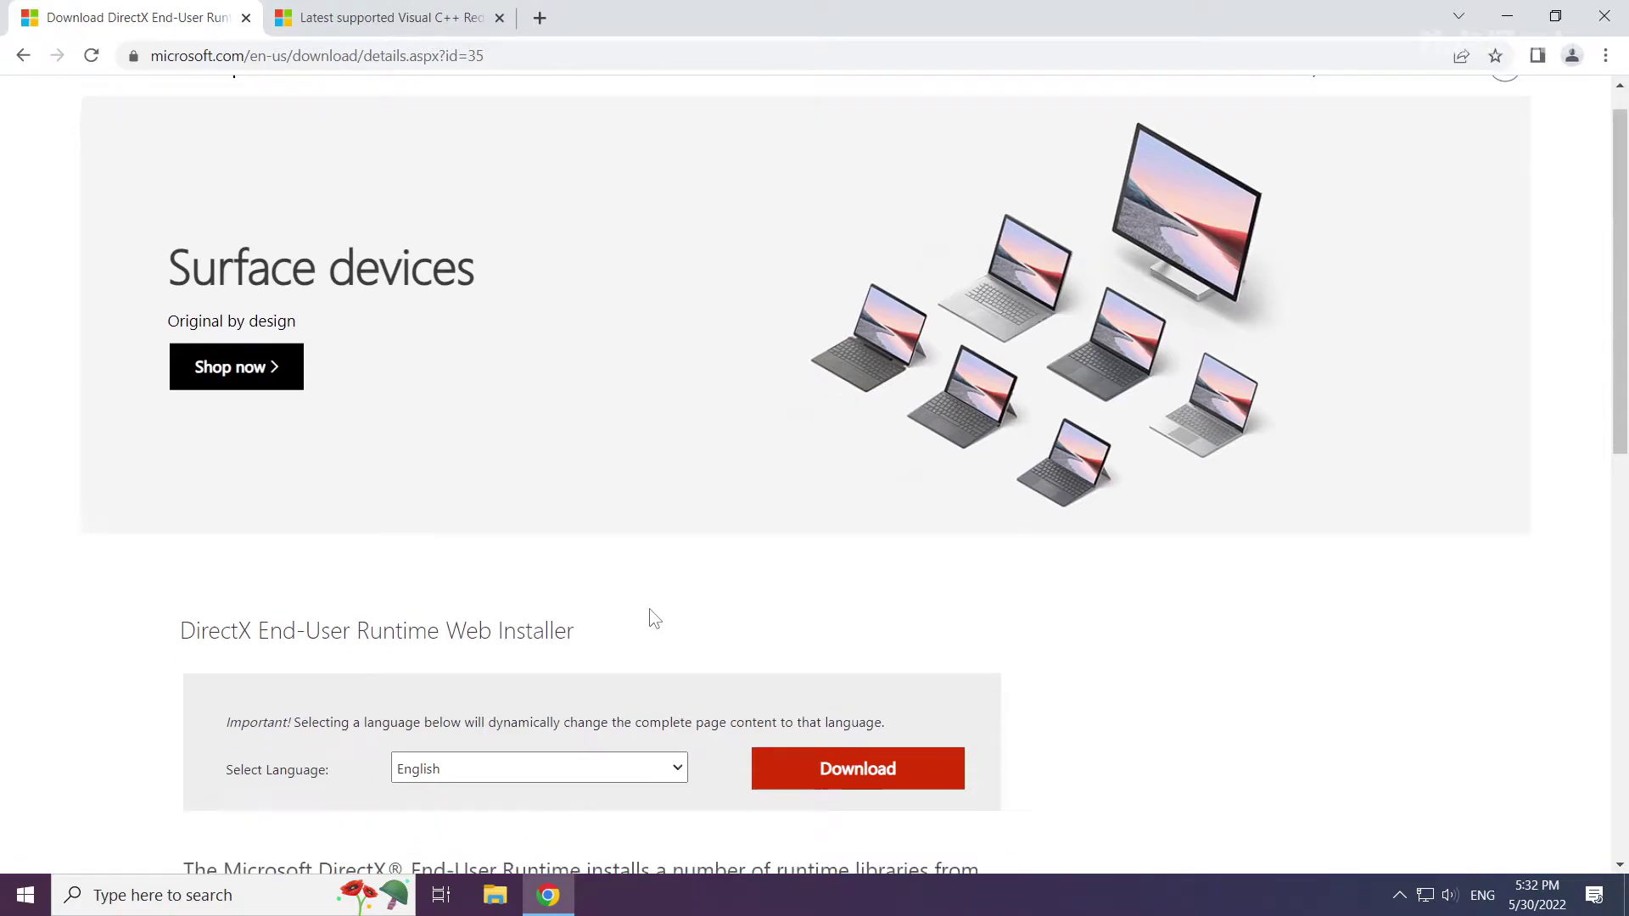
pyautogui.scroll(-2, 649, 609)
pyautogui.moveTo(584, 458); pyautogui.dragTo(157, 450)
pyautogui.click(153, 446)
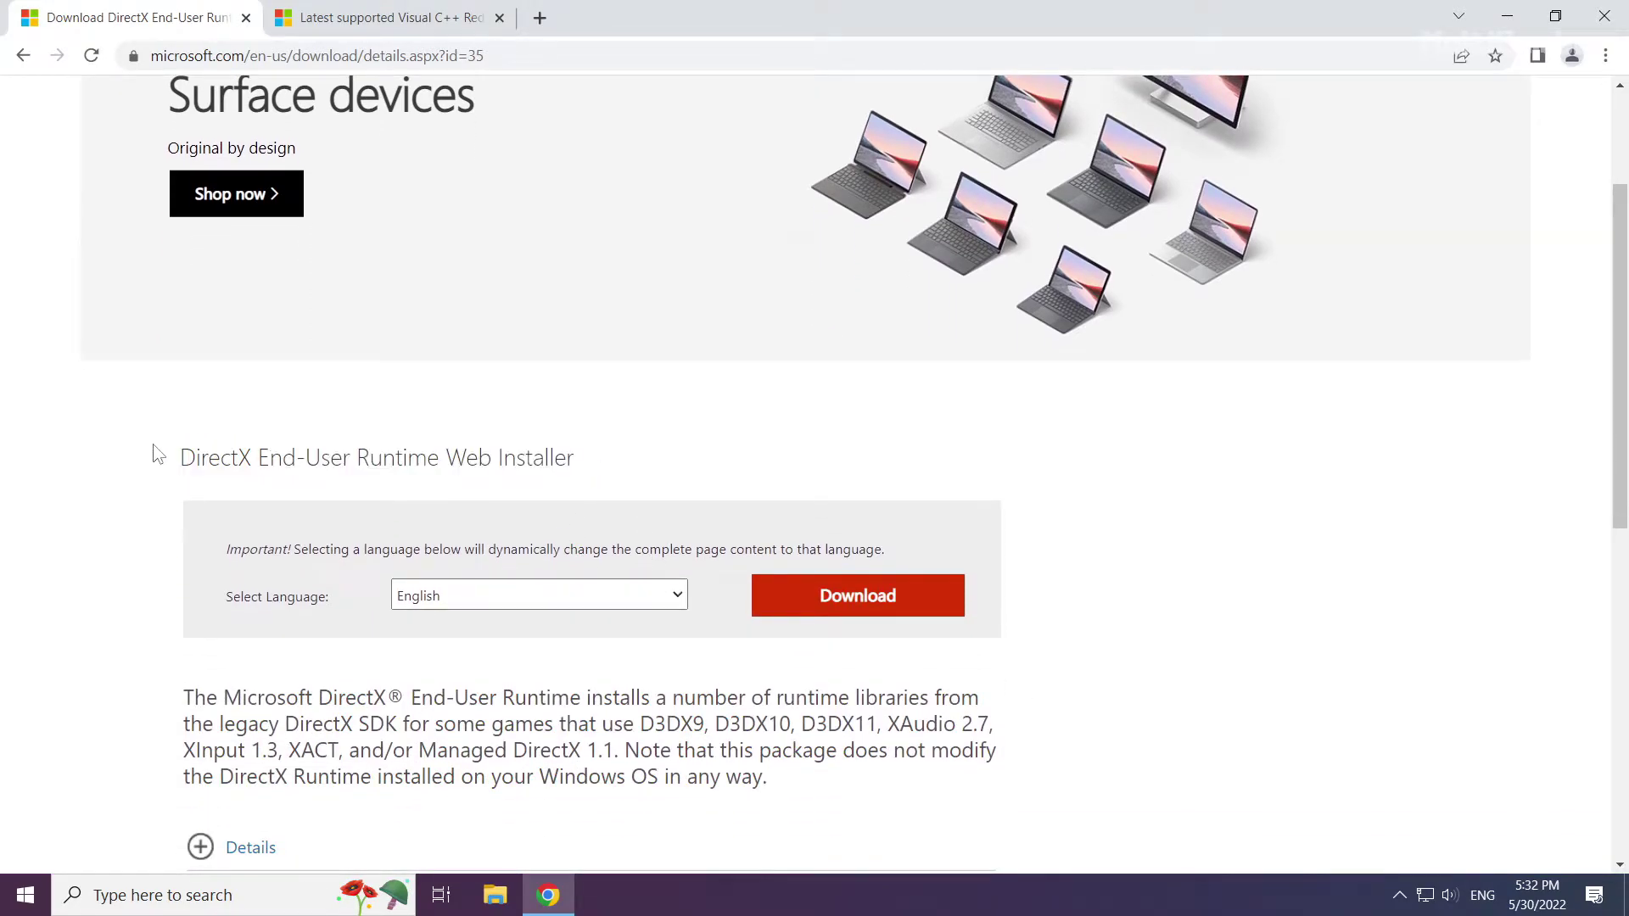
pyautogui.click(864, 609)
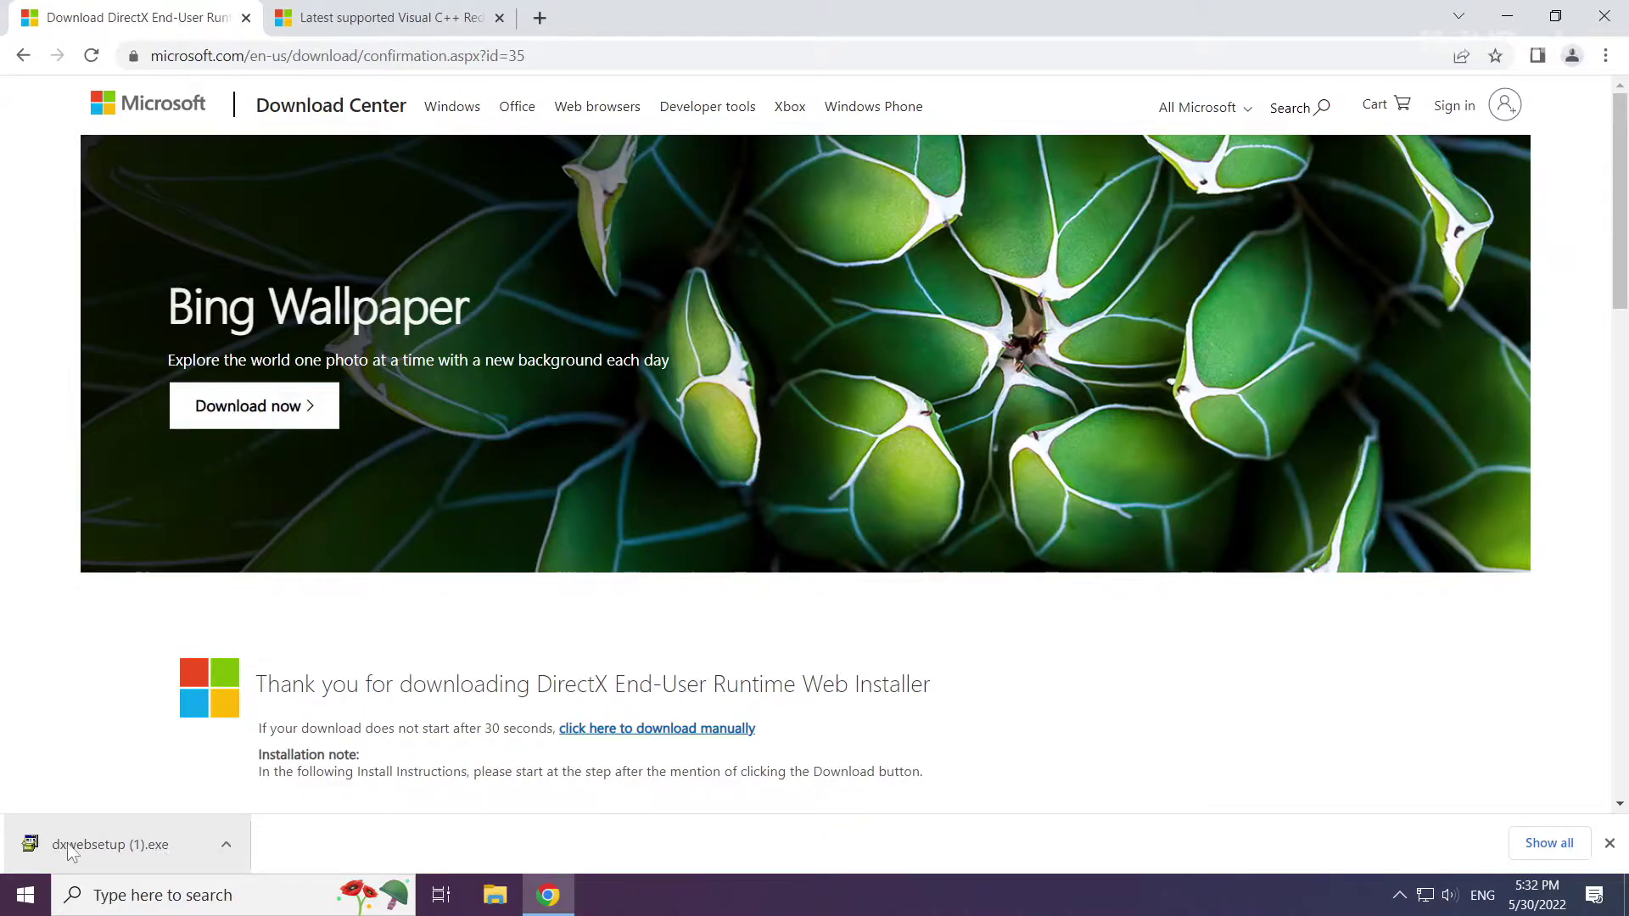
pyautogui.click(111, 840)
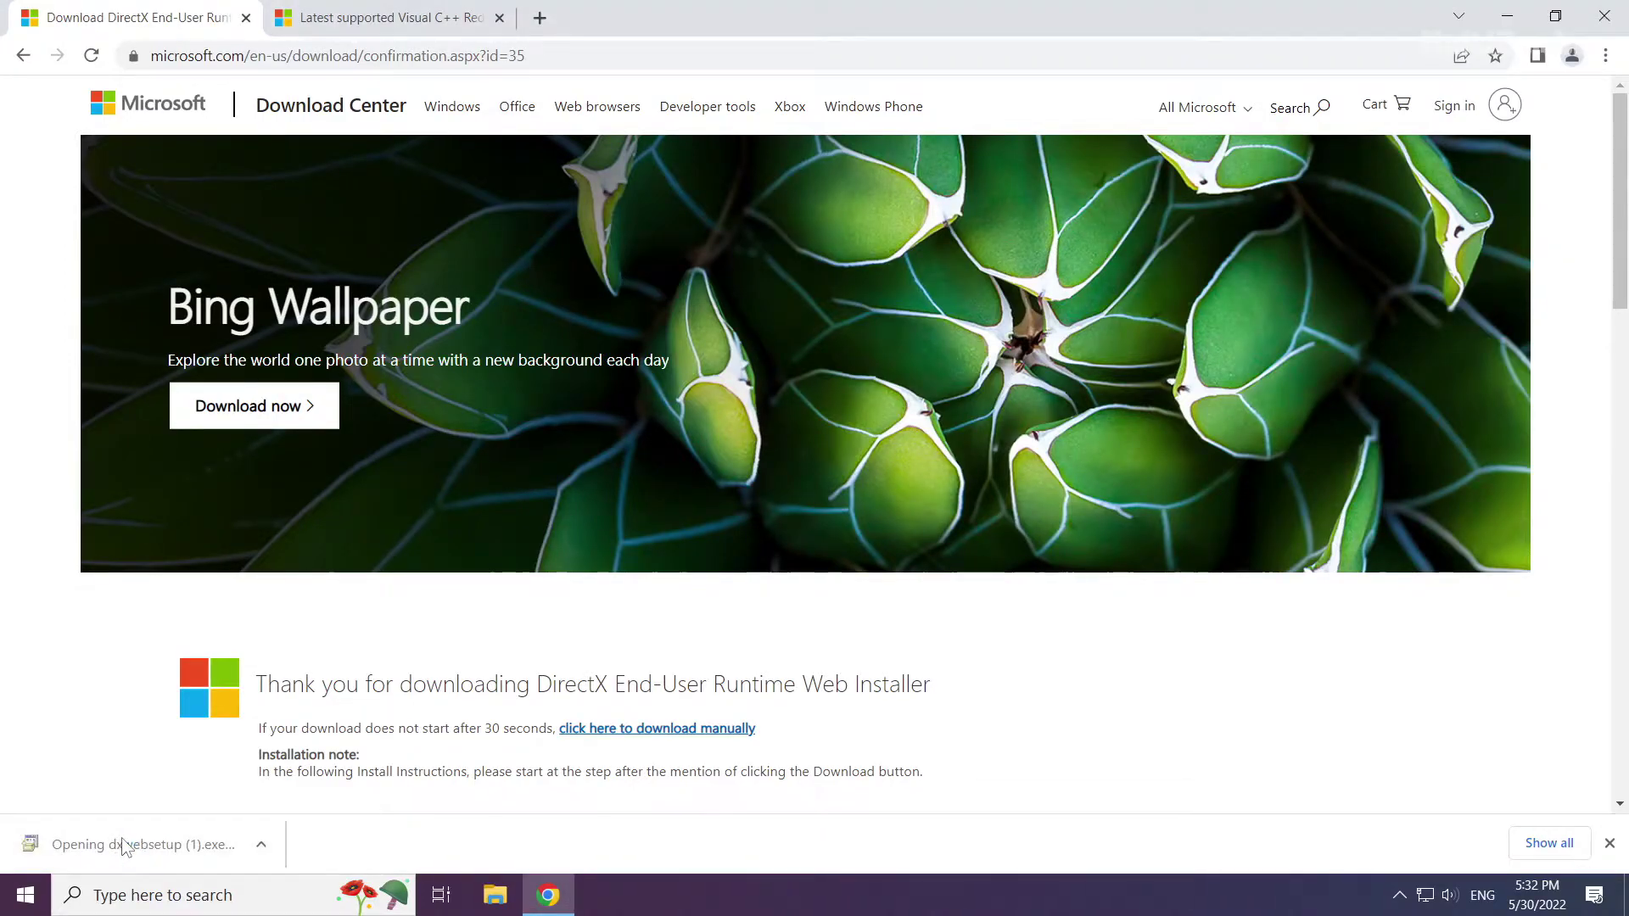
# Accept the DirectX license, uncheck 'Install the Bing Bar', and start the installation
pyautogui.moveTo(331, 84); pyautogui.dragTo(802, 290)
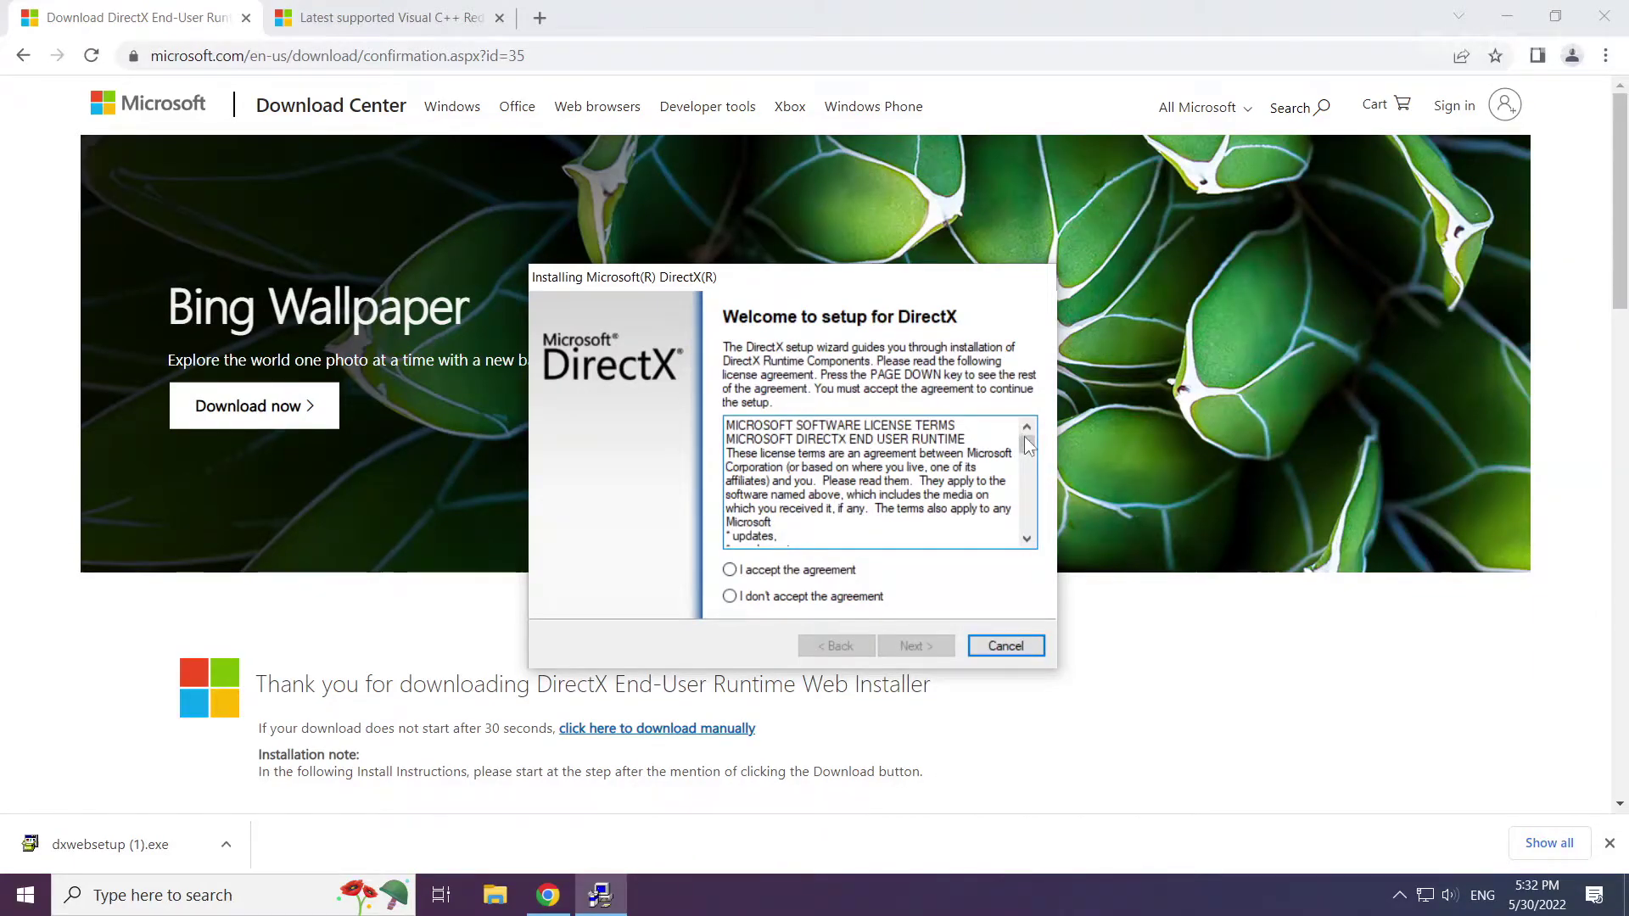
pyautogui.moveTo(1028, 442); pyautogui.dragTo(1031, 528)
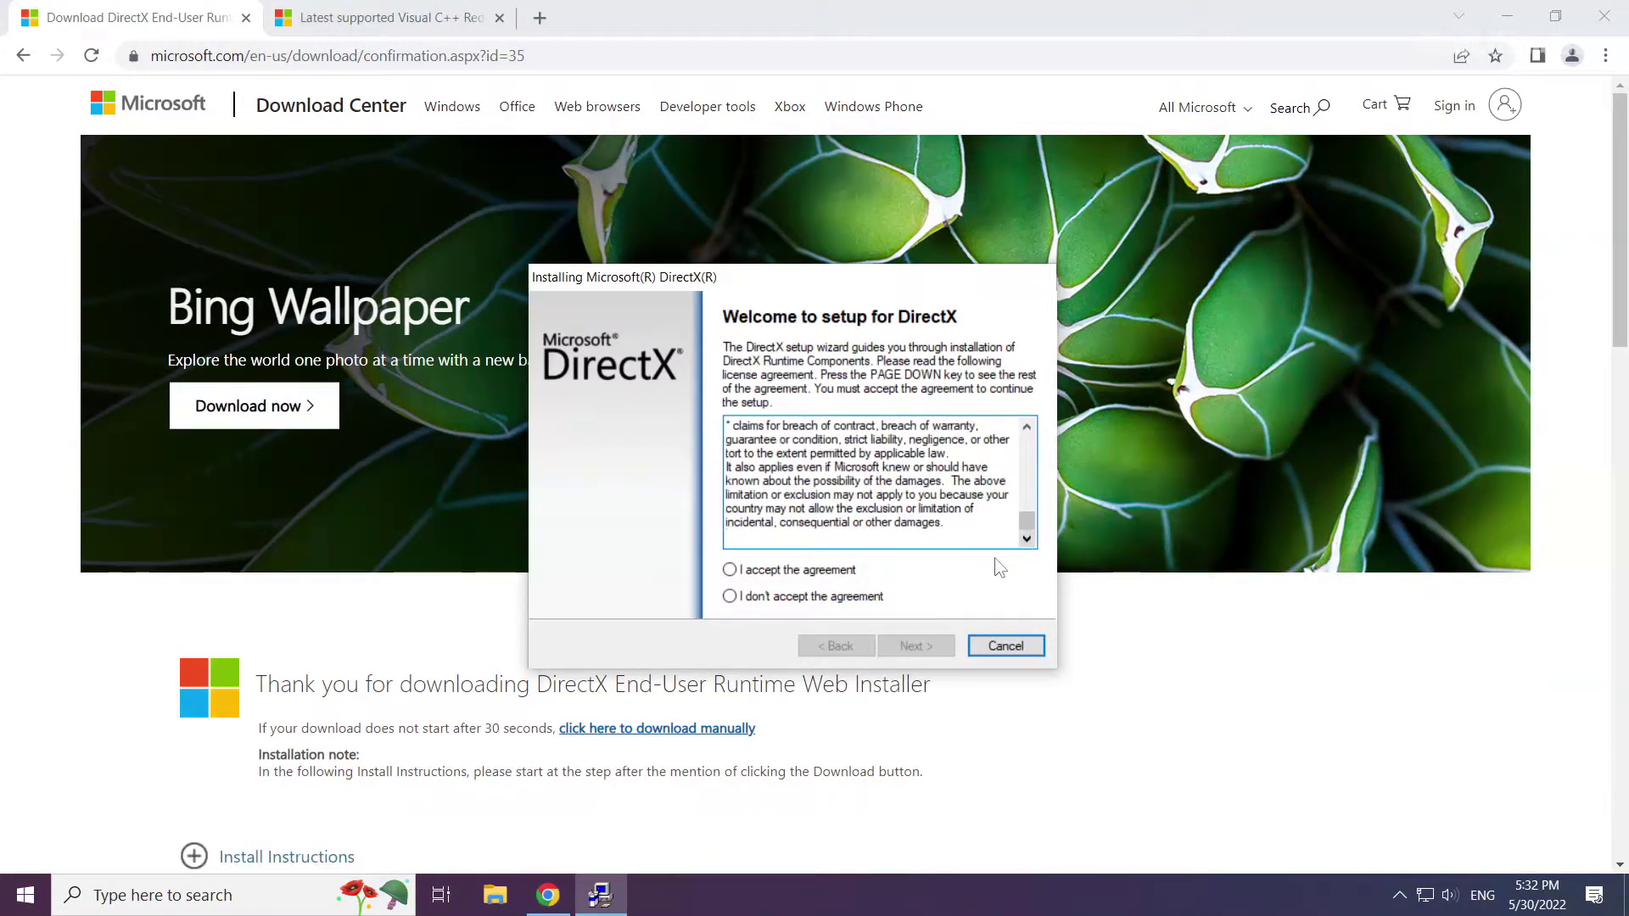
pyautogui.click(730, 571)
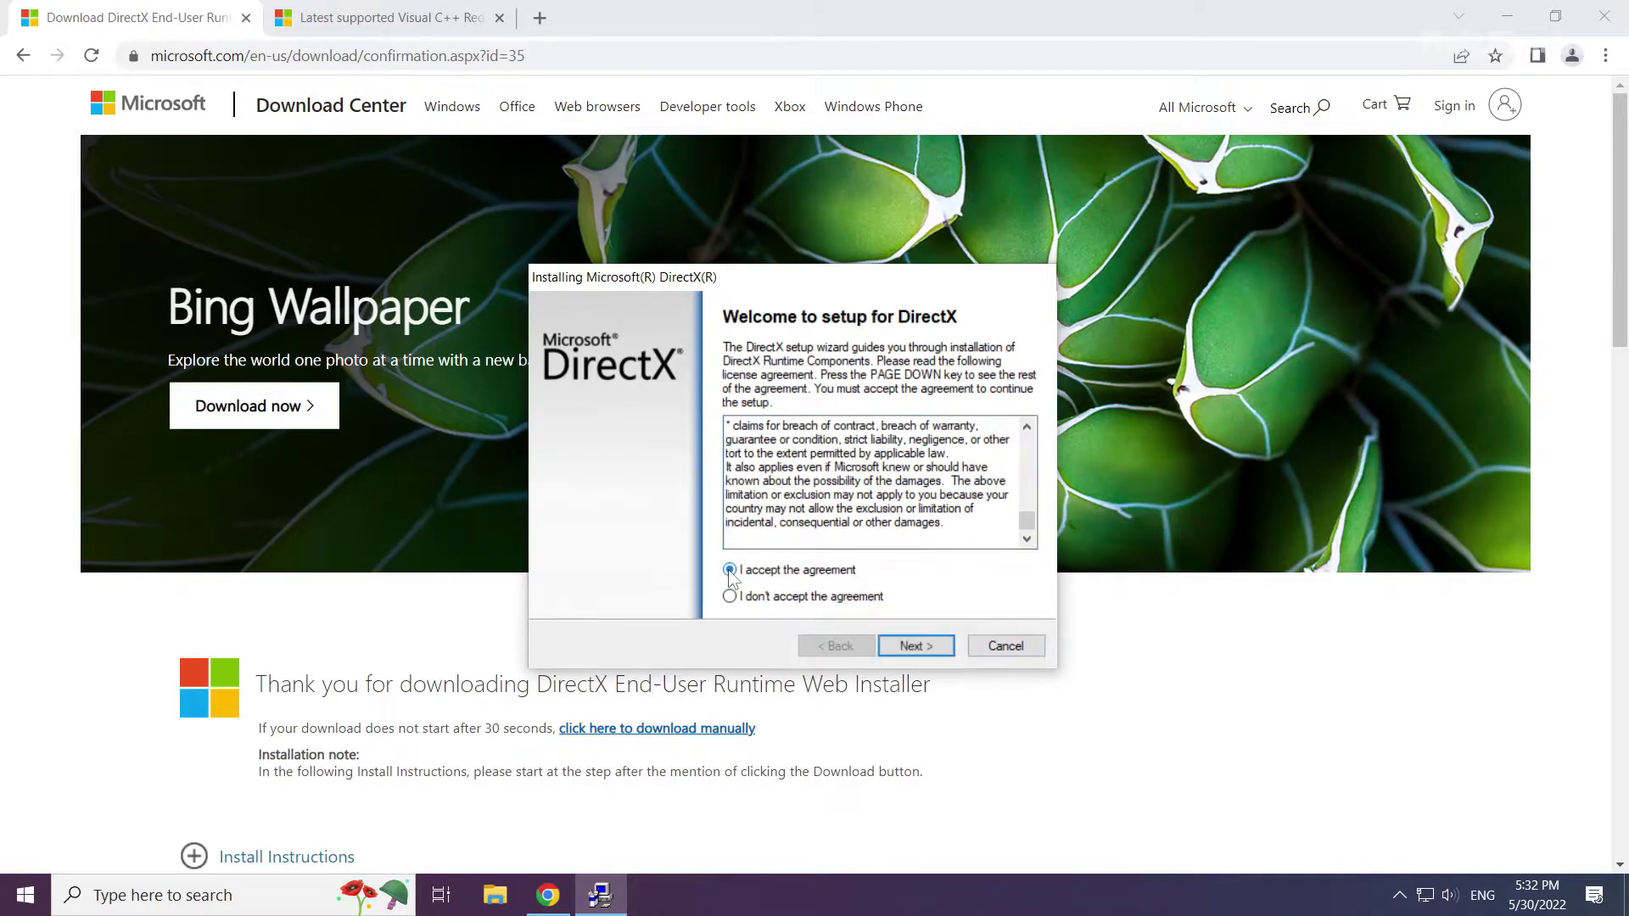
pyautogui.click(913, 646)
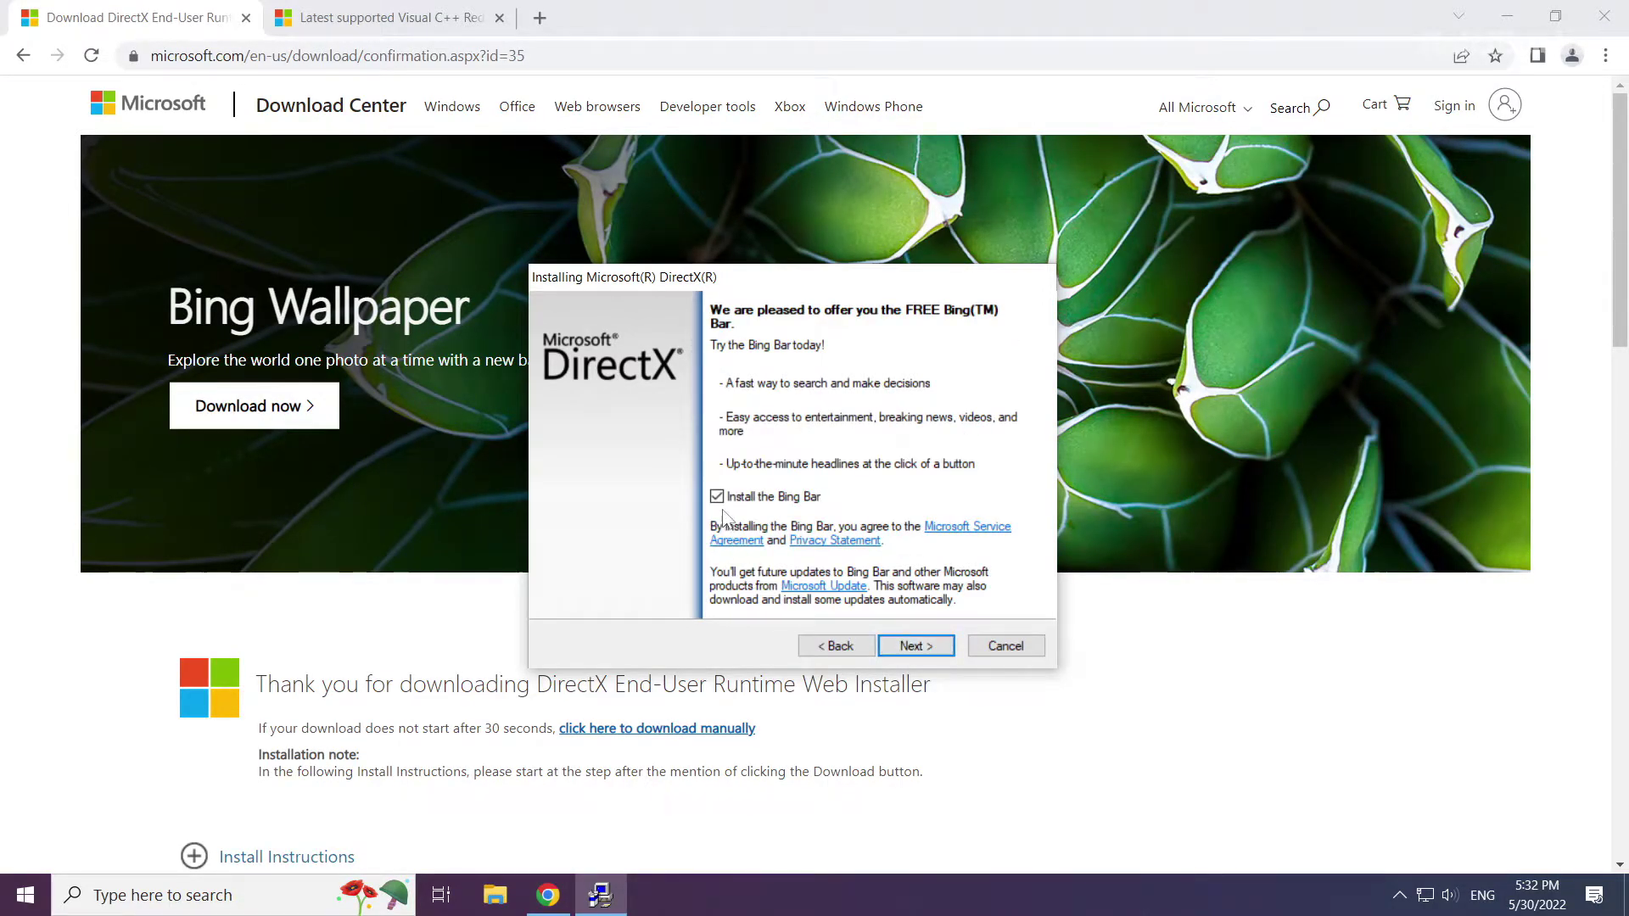
pyautogui.click(717, 497)
pyautogui.click(913, 646)
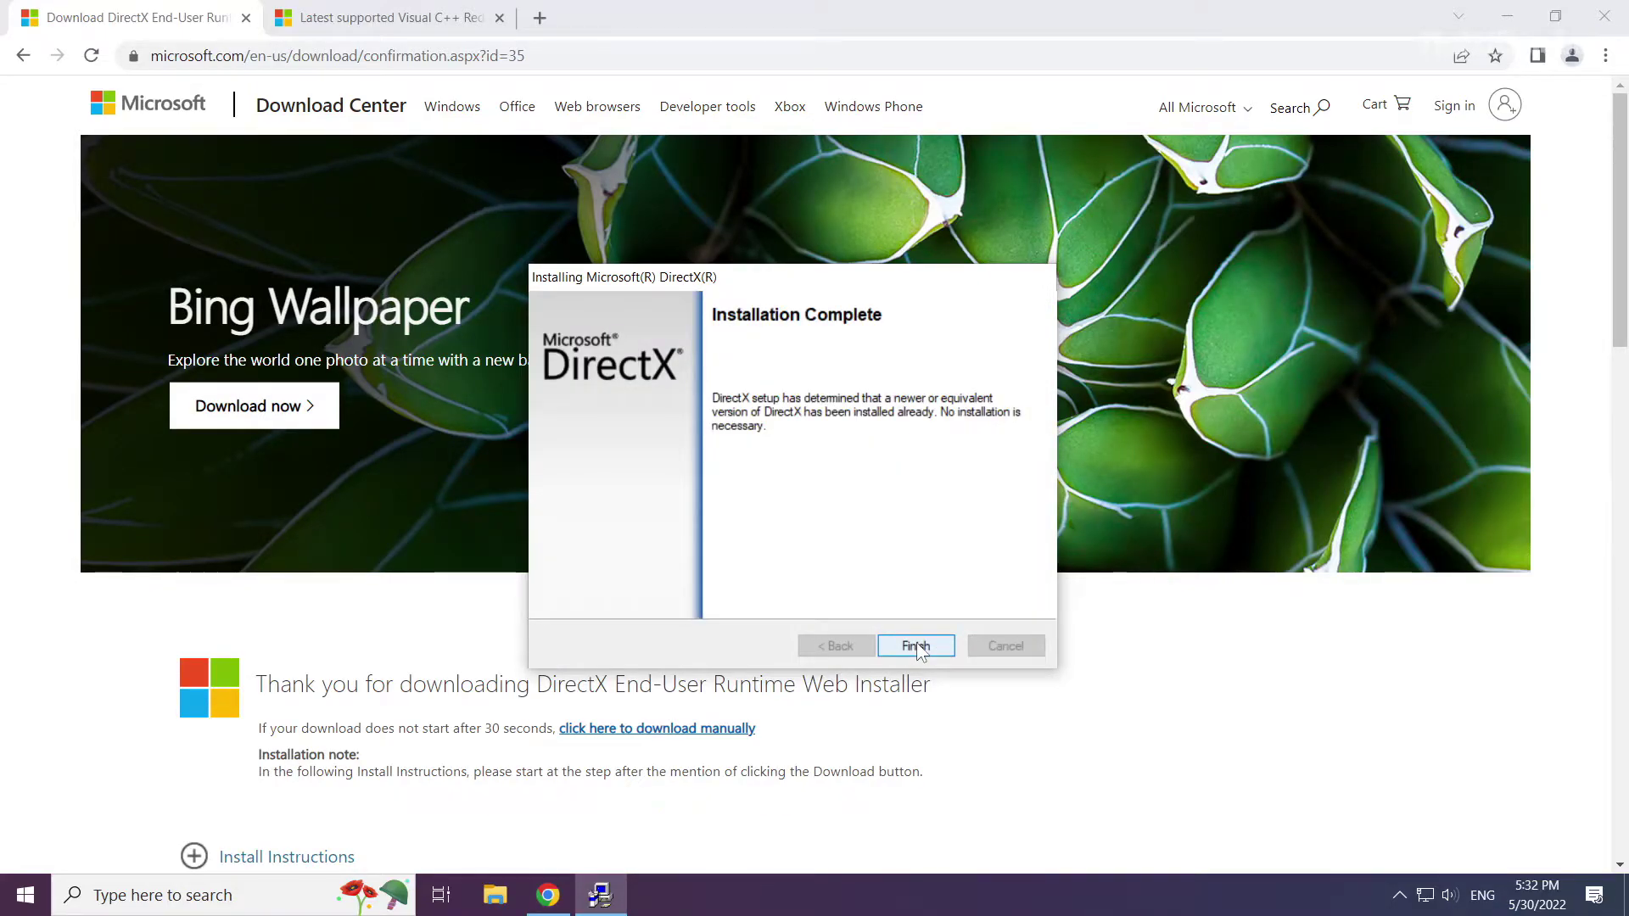
# Finish DirectX setup and close its download tab, leaving the Visual C++ Redistributable page
pyautogui.click(916, 646)
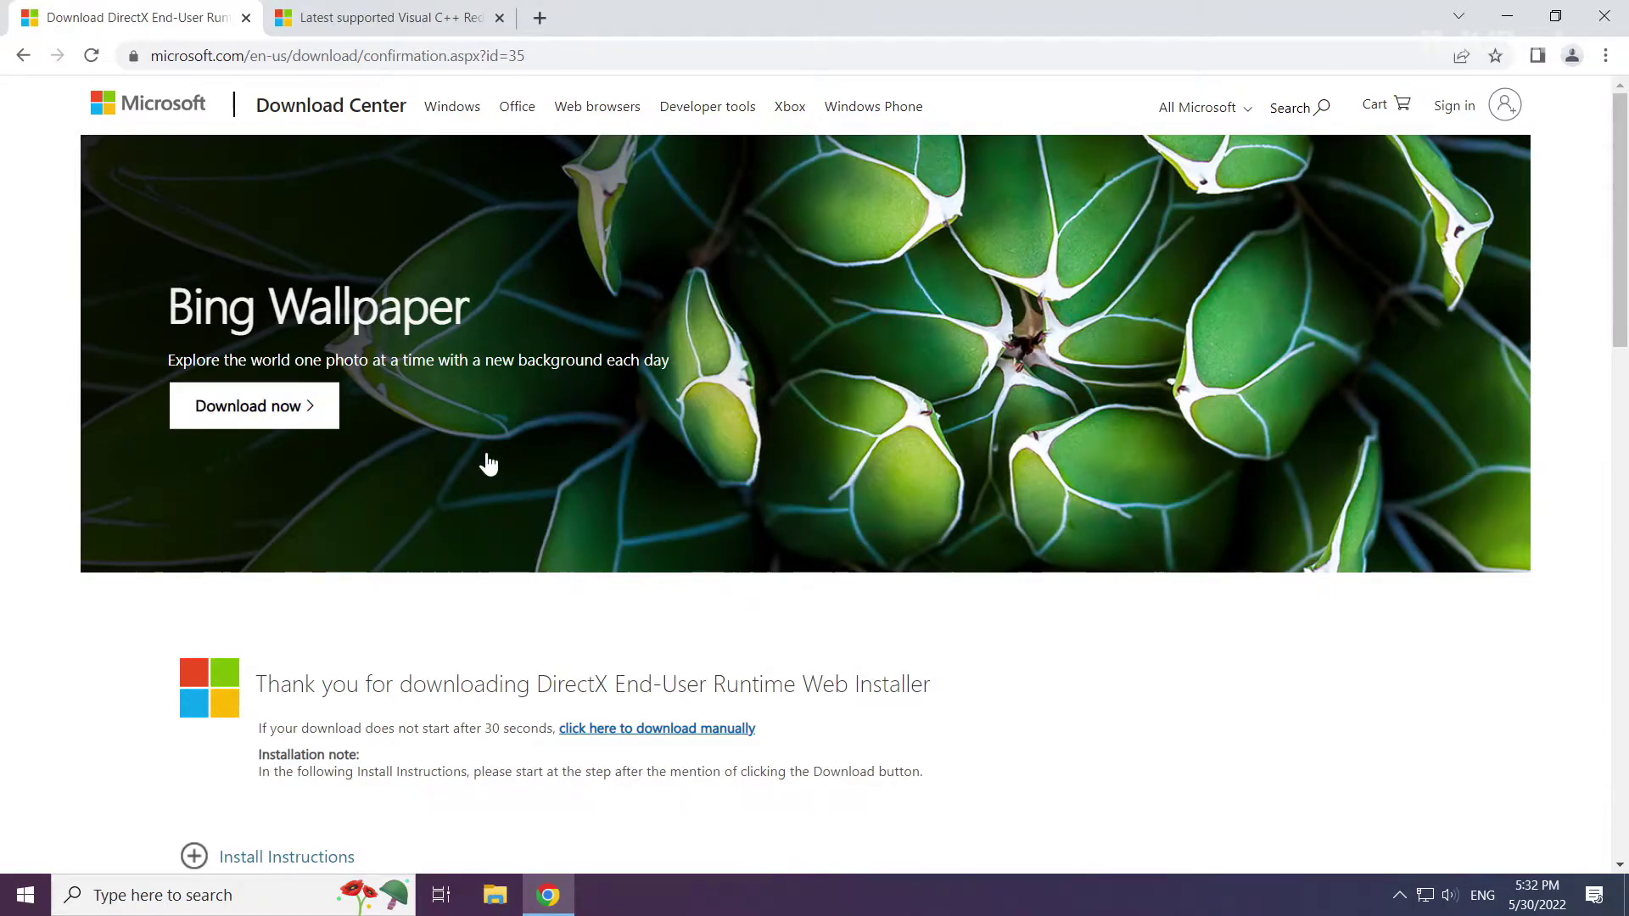
pyautogui.click(246, 19)
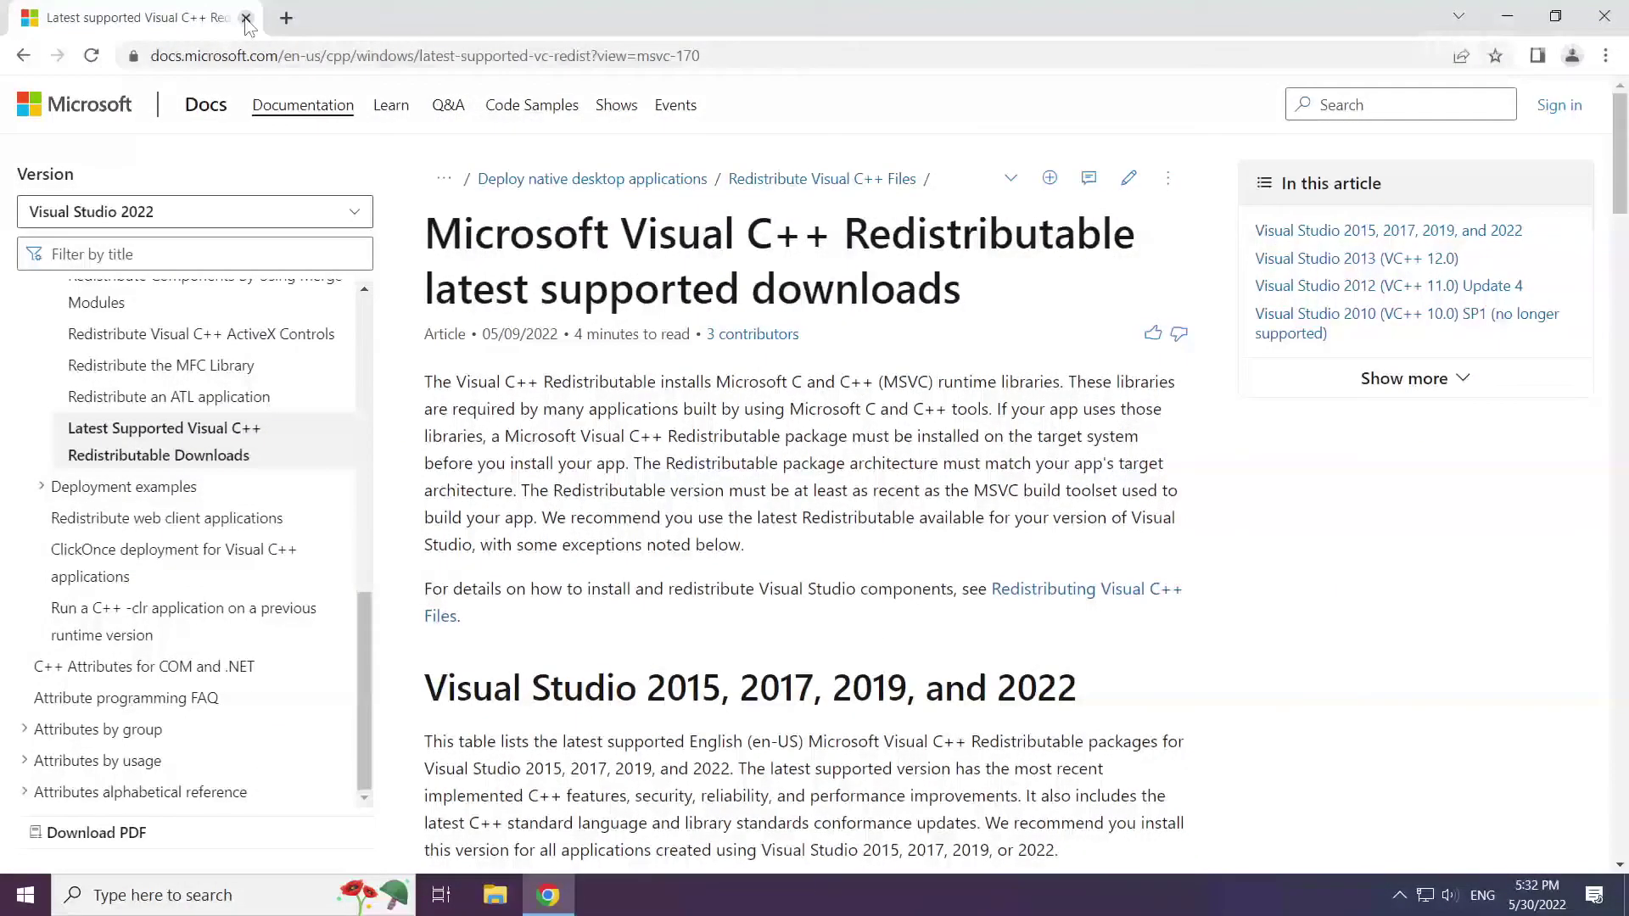
pyautogui.click(846, 56)
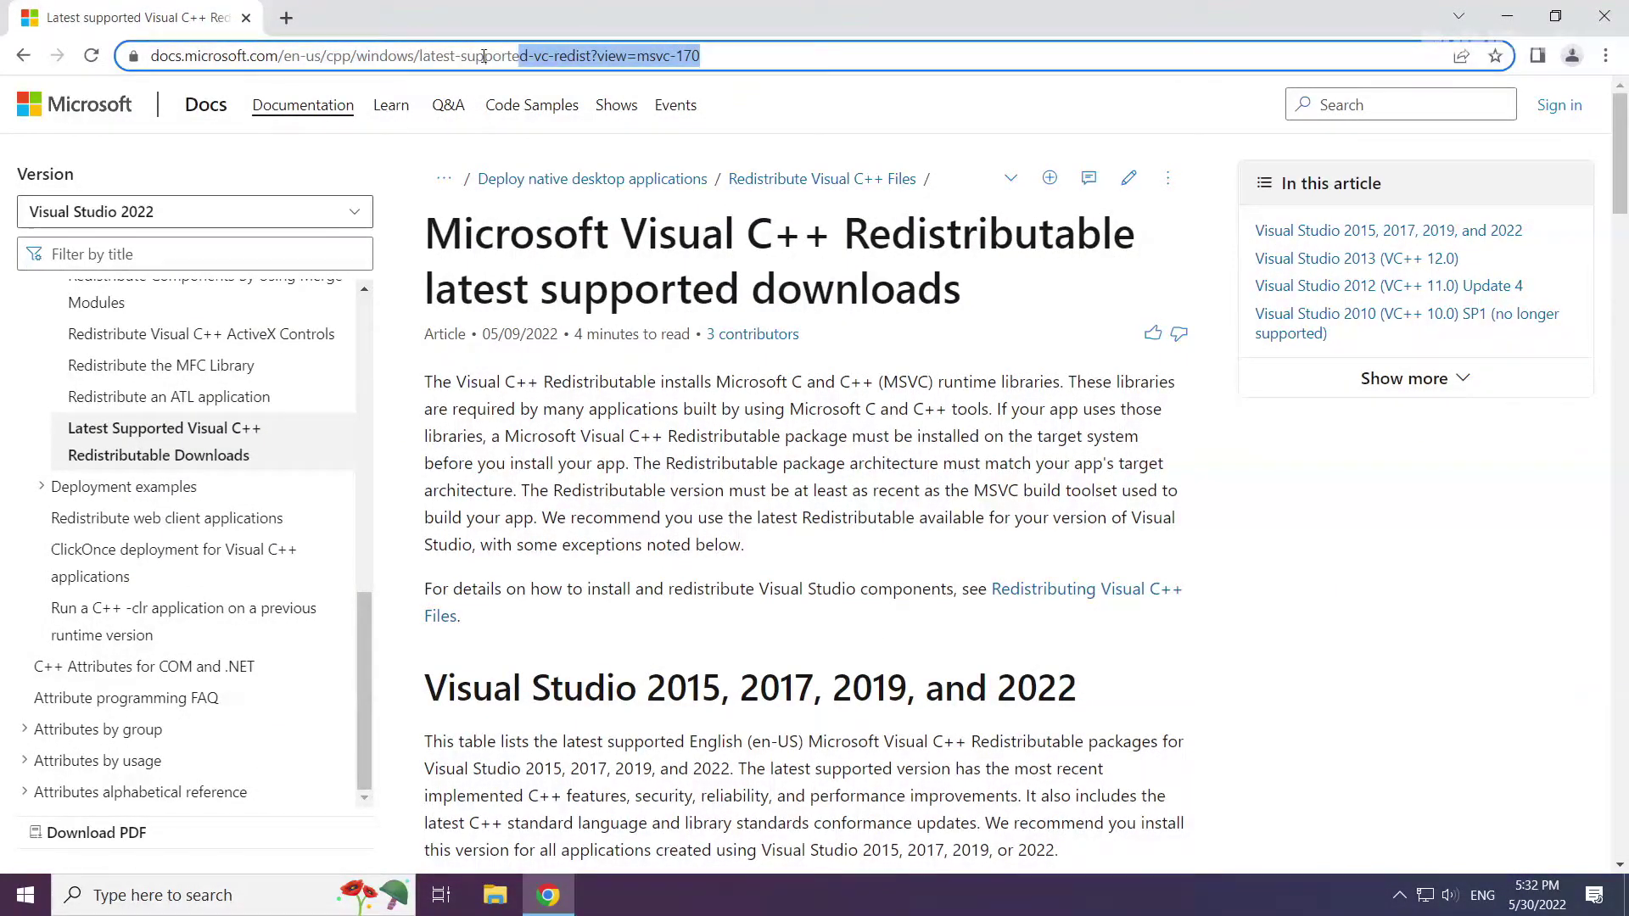
pyautogui.click(845, 51)
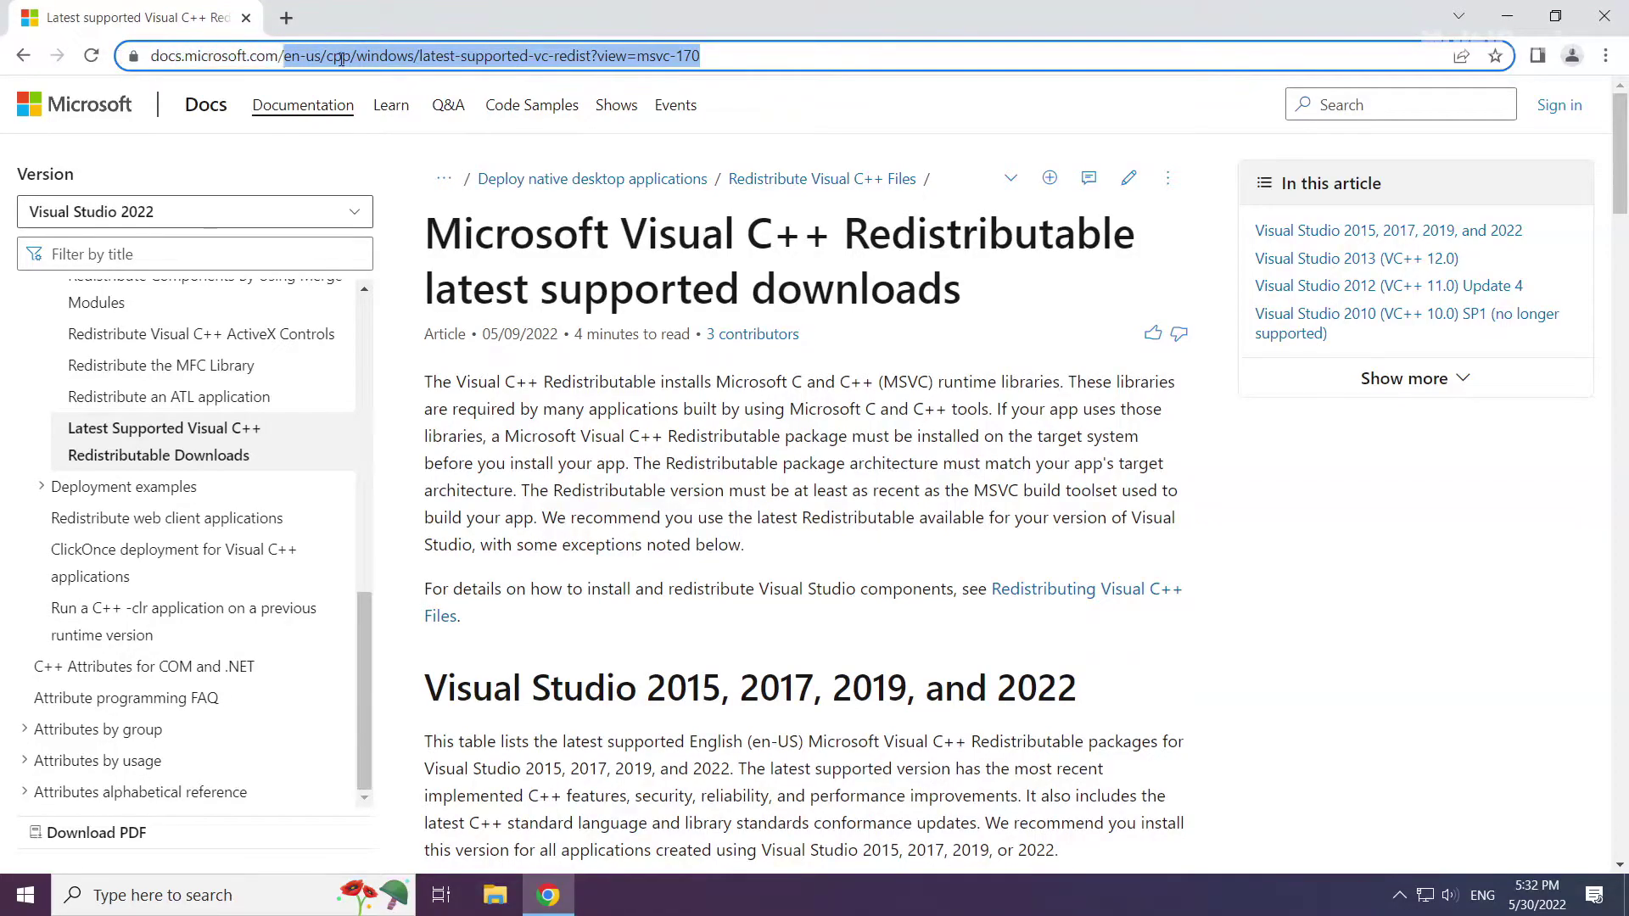
pyautogui.click(593, 161)
# Scroll to the Visual Studio 2015, 2017, 2019, and 2022 table of vc_redist links
pyautogui.moveTo(424, 233); pyautogui.dragTo(832, 236)
pyautogui.click(437, 635)
pyautogui.moveTo(424, 687); pyautogui.dragTo(1109, 691)
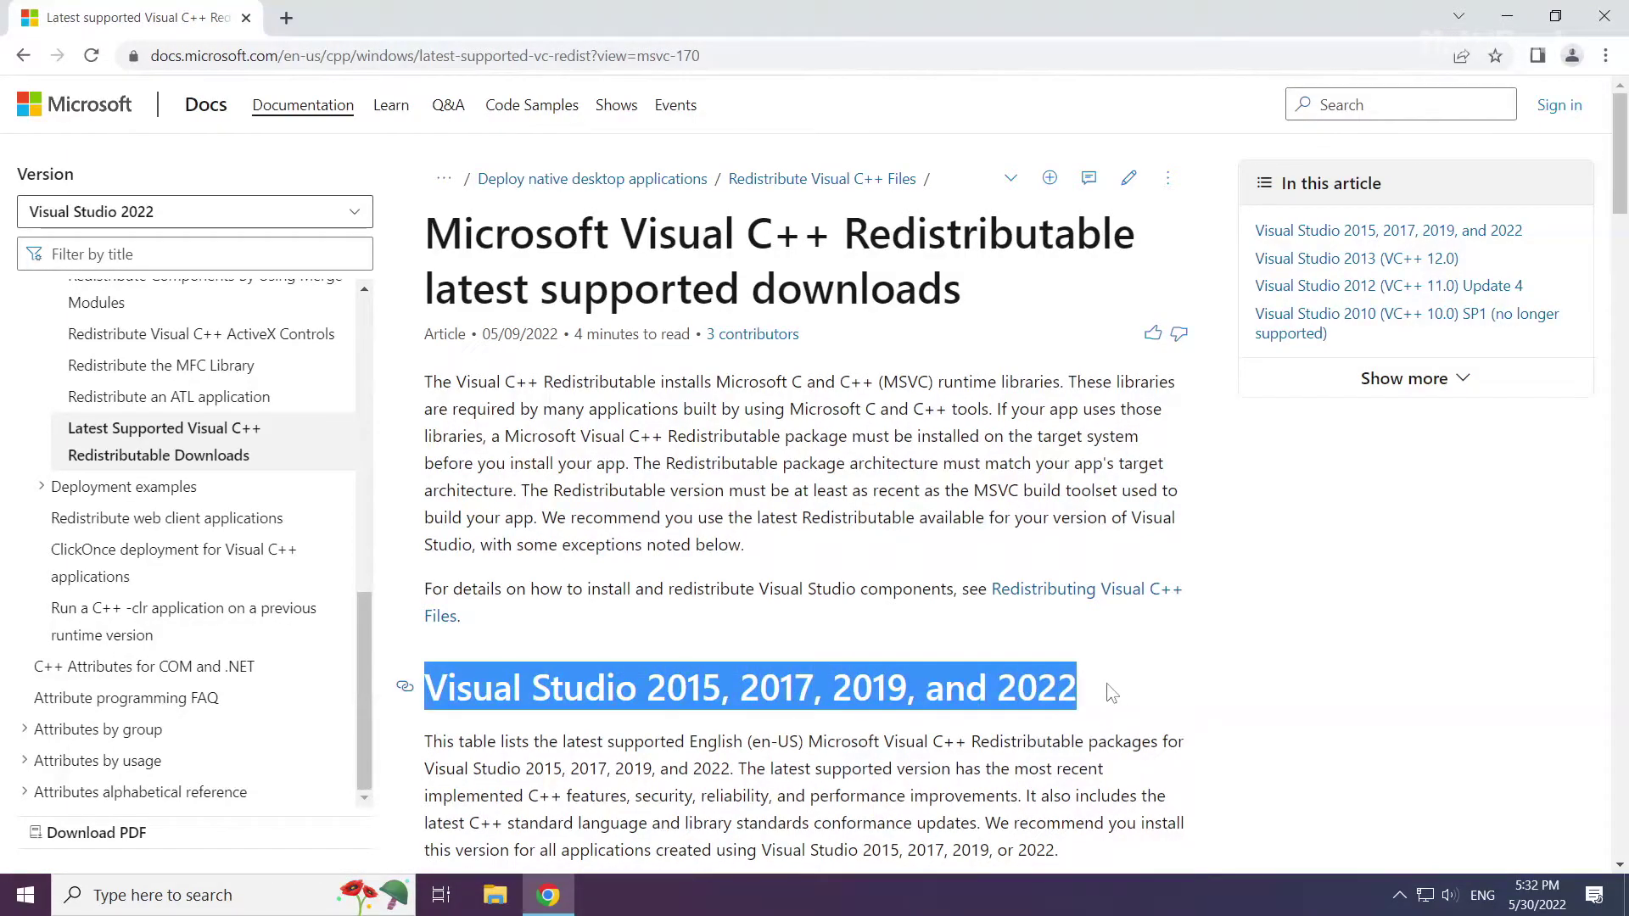
pyautogui.click(1118, 691)
pyautogui.scroll(-4, 823, 666)
pyautogui.scroll(-1, 815, 653)
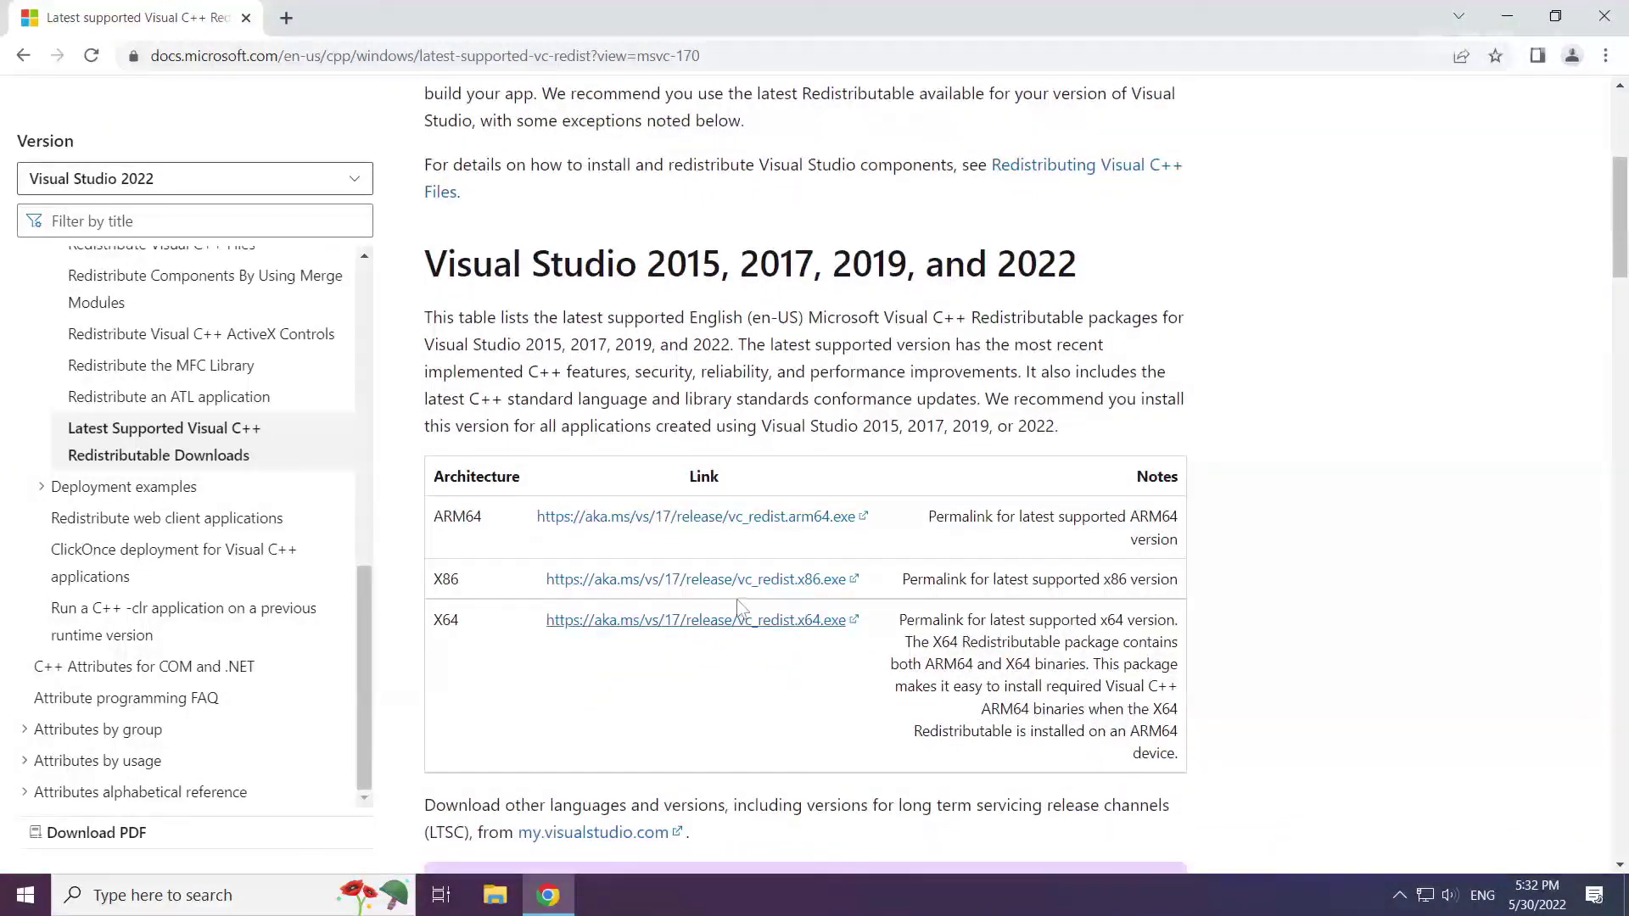
pyautogui.moveTo(434, 511); pyautogui.dragTo(908, 624)
pyautogui.click(882, 603)
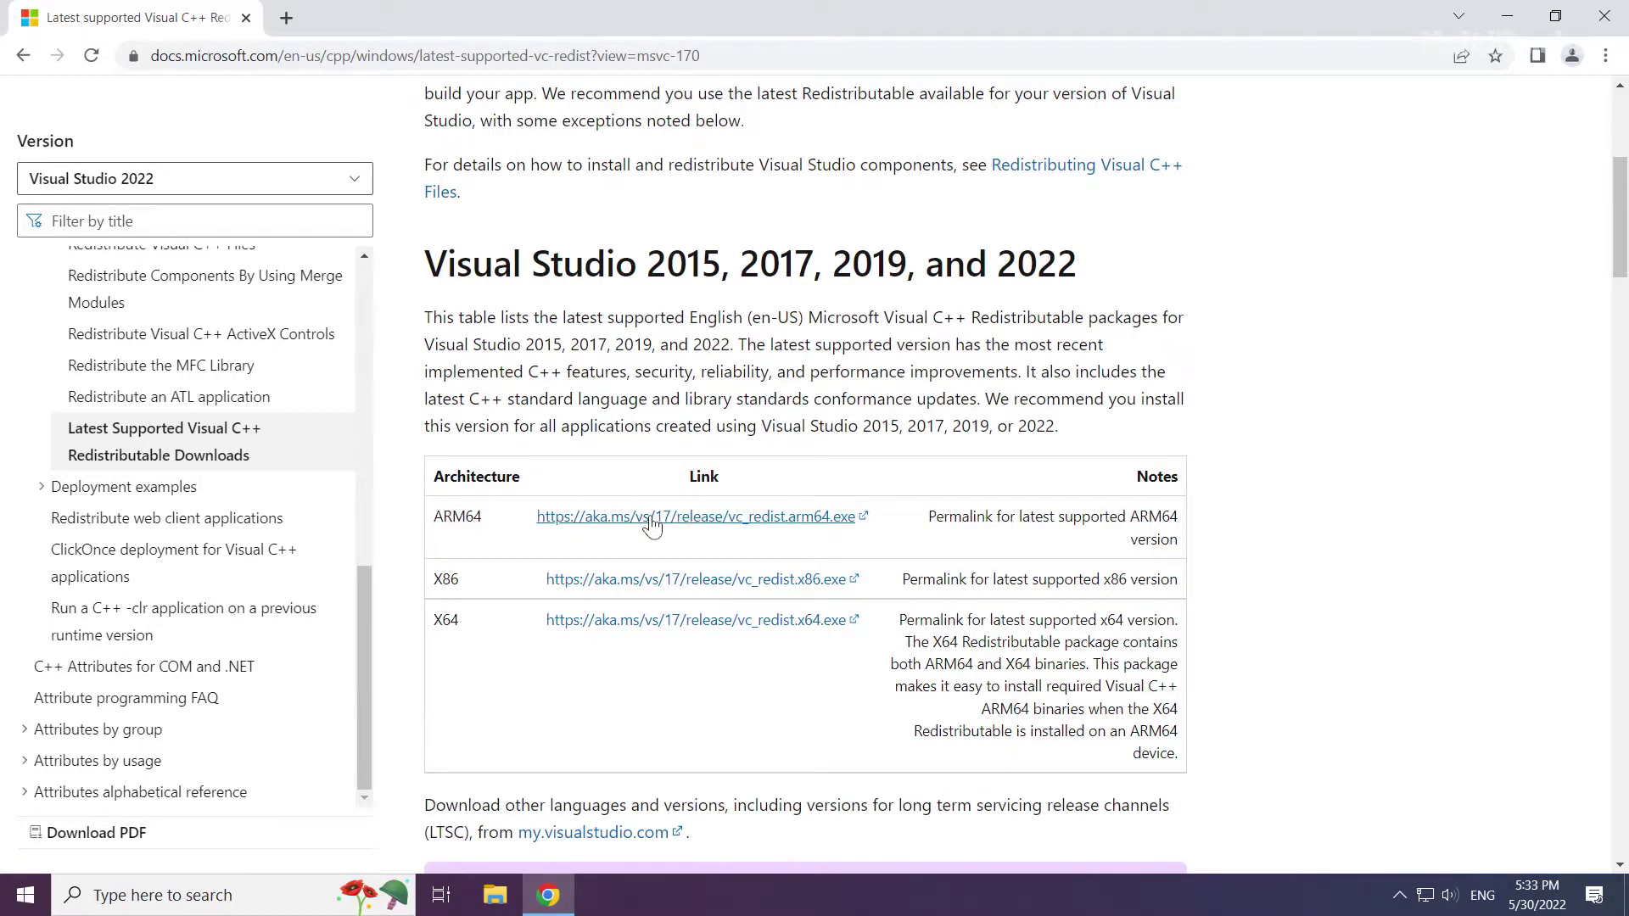
# Download the ARM64, X86 and X64 vc_redist installers from the table
pyautogui.click(652, 517)
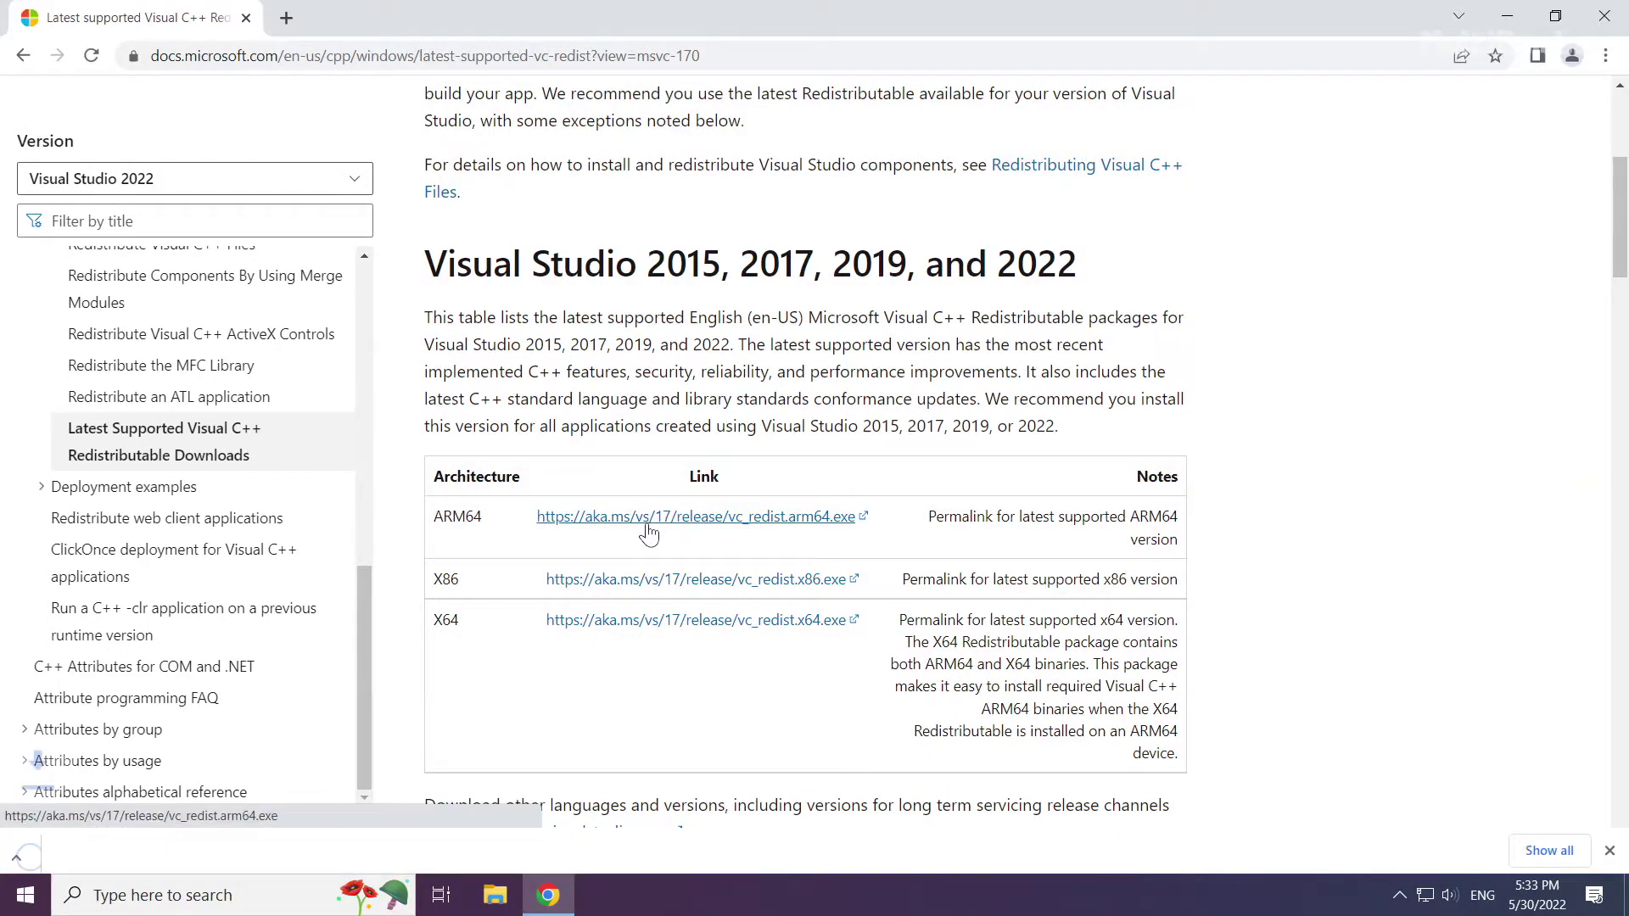
pyautogui.click(653, 585)
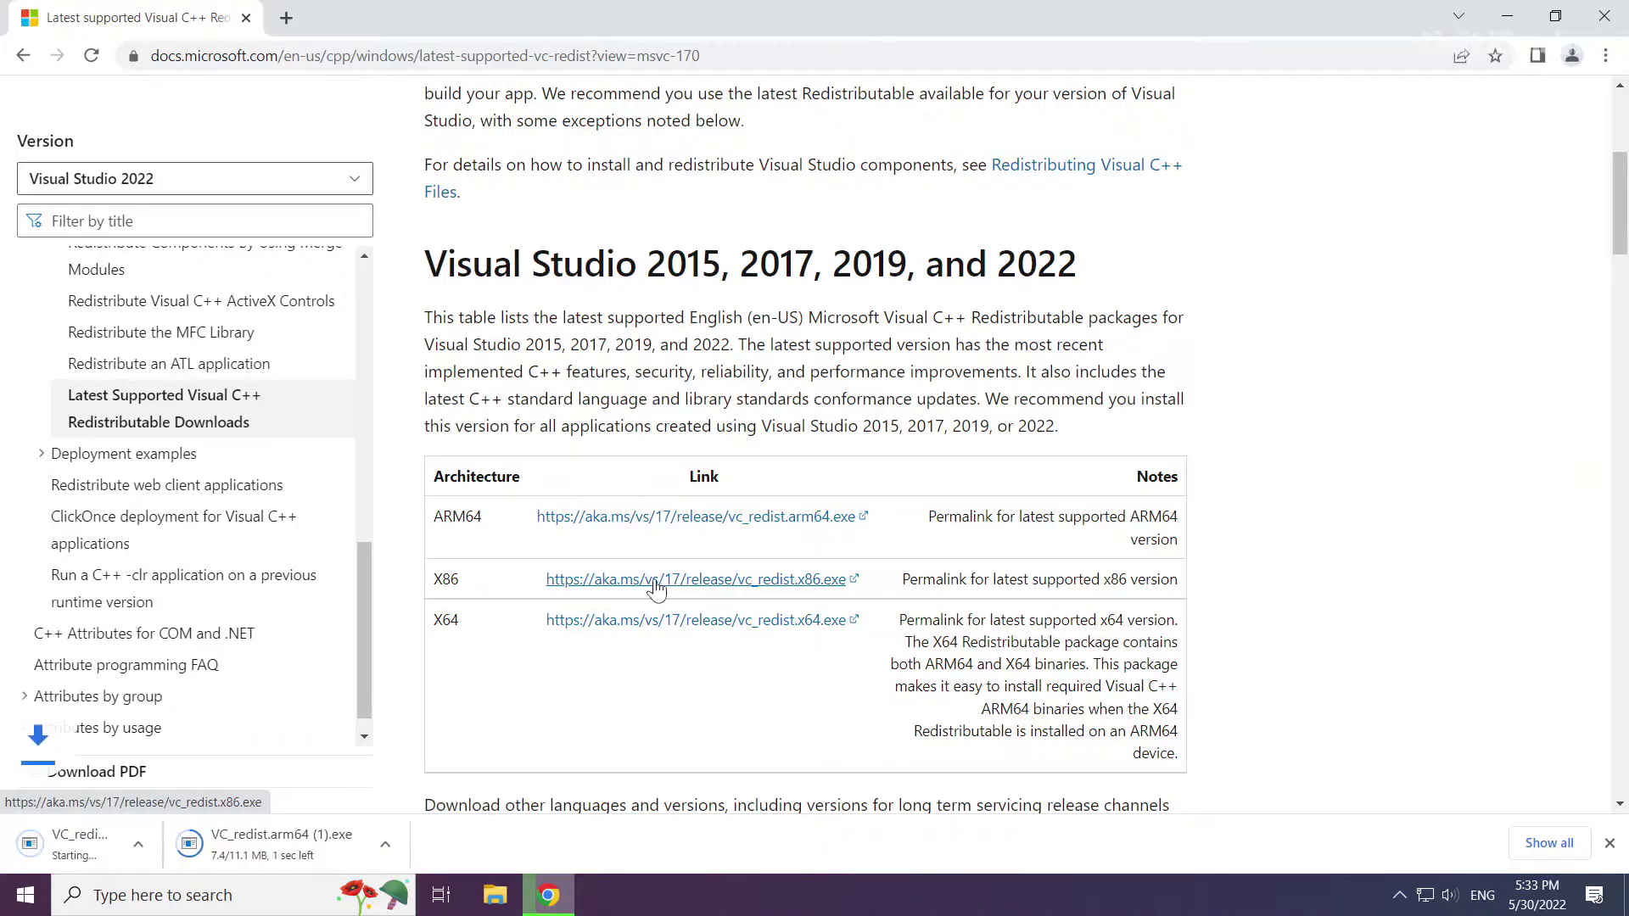
pyautogui.click(637, 628)
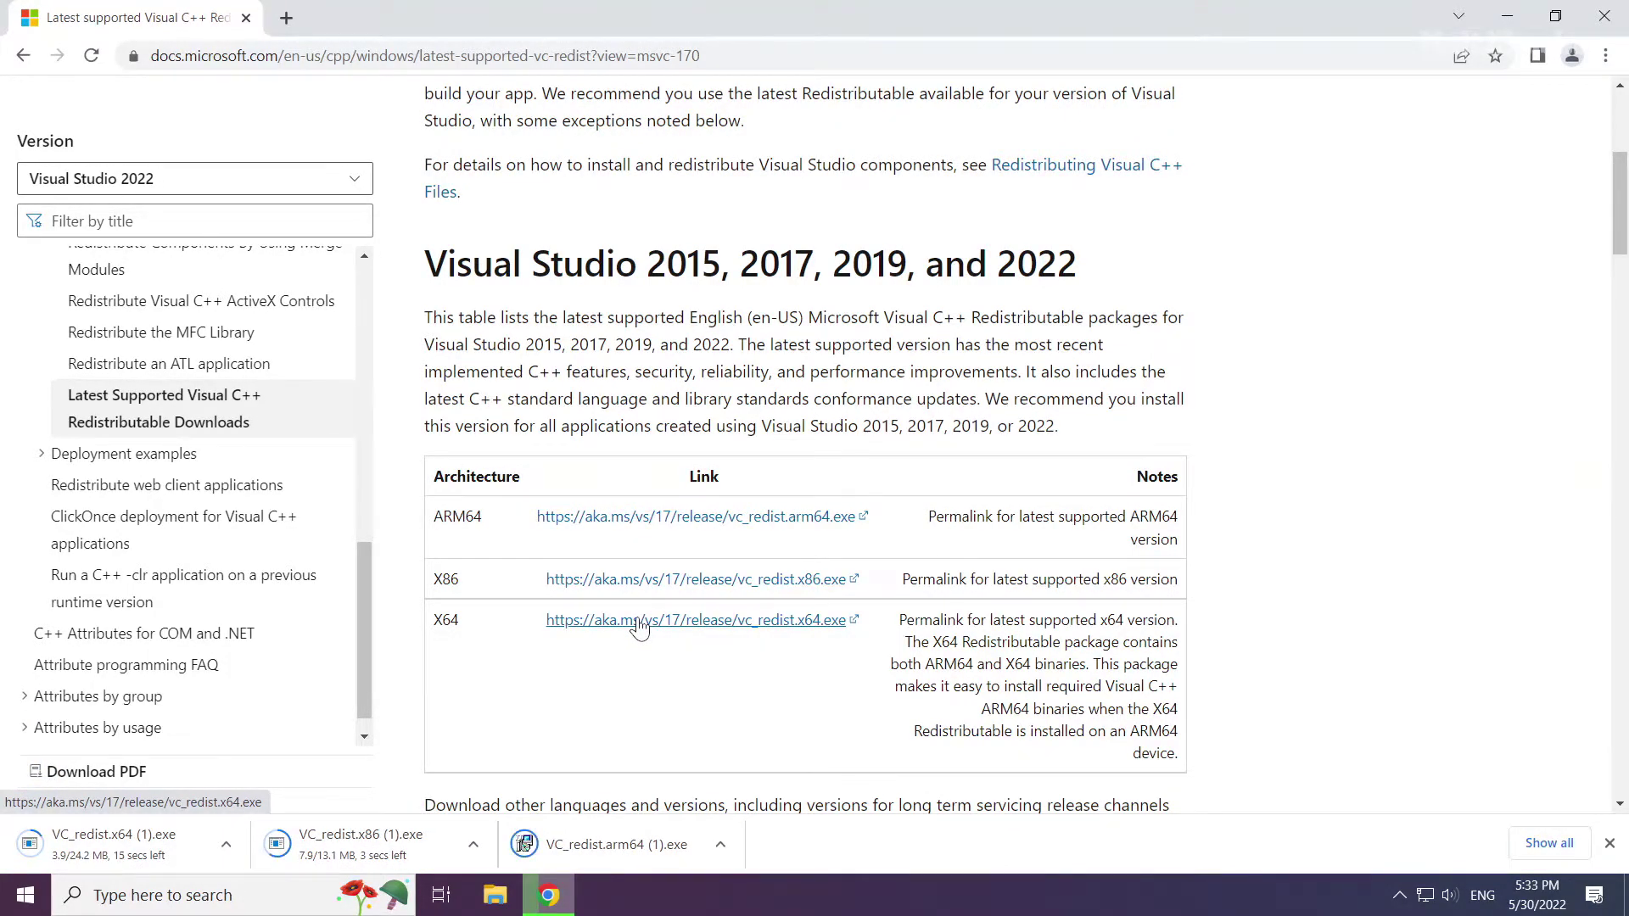
# Accept the license and start installing the ARM64 Visual C++ 2015-2022 redistributable
pyautogui.click(628, 844)
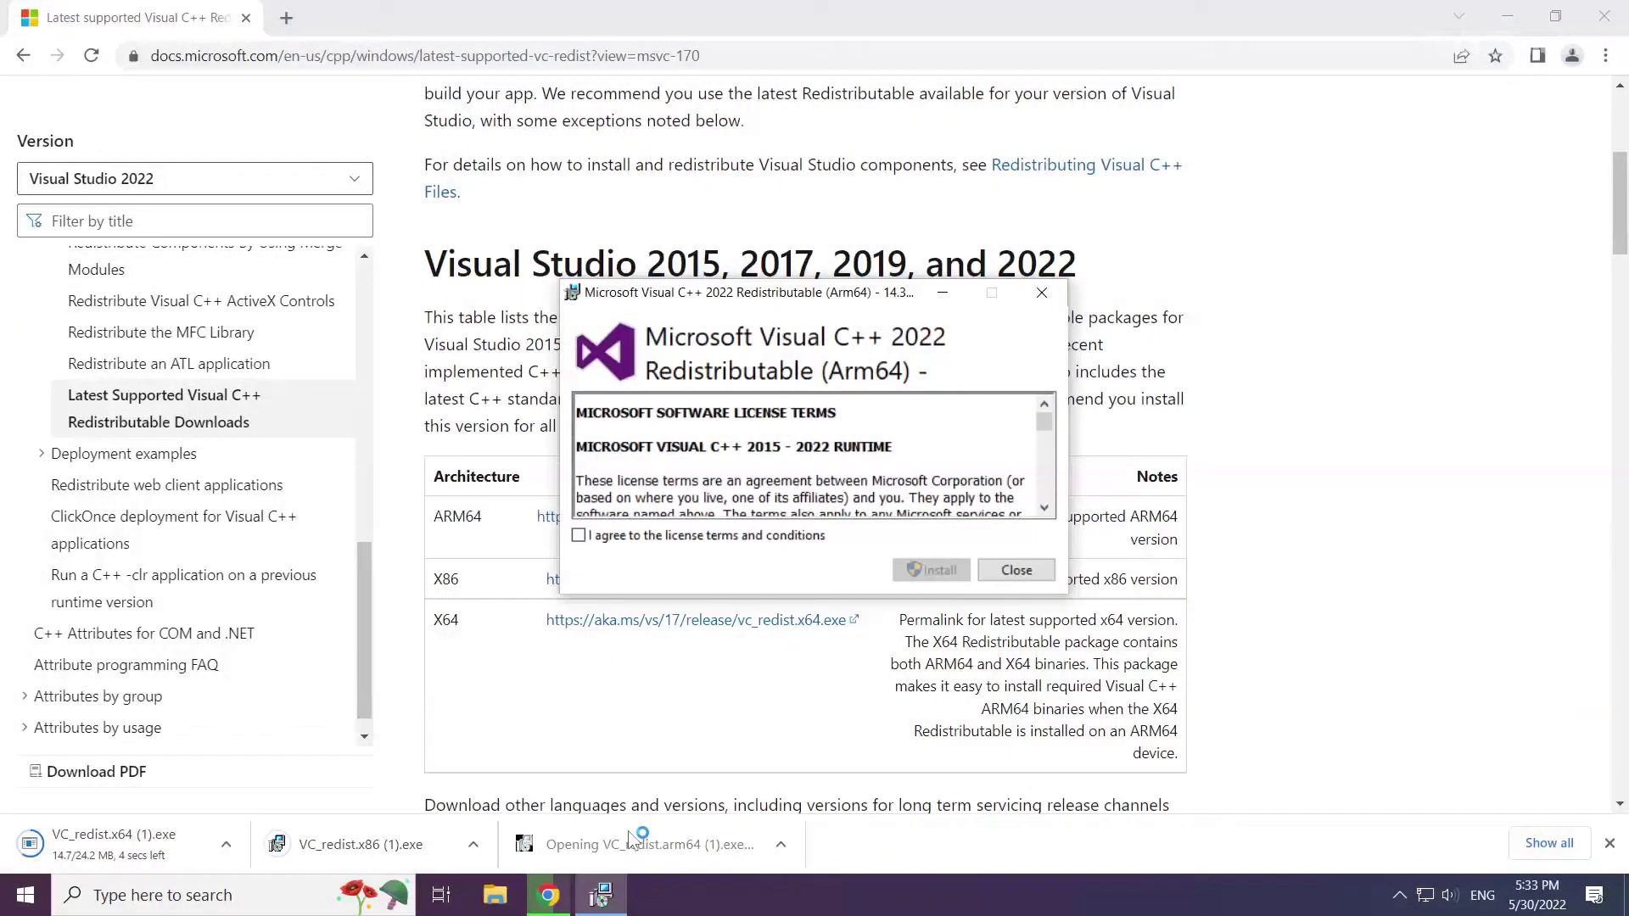
pyautogui.moveTo(1044, 437); pyautogui.dragTo(1043, 496)
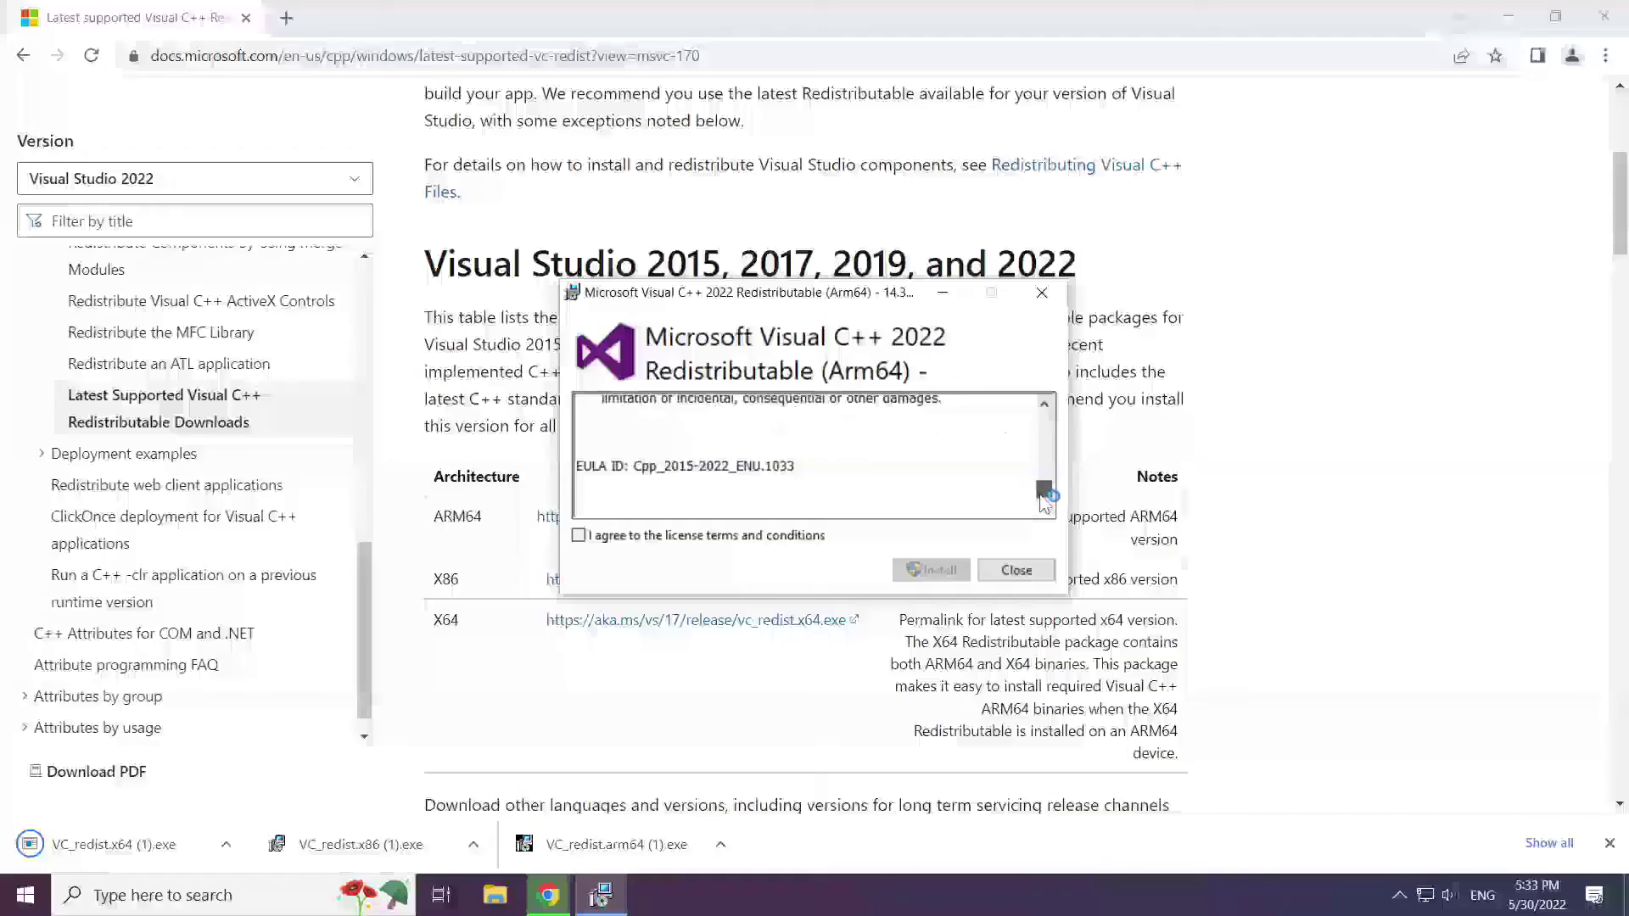
pyautogui.click(584, 536)
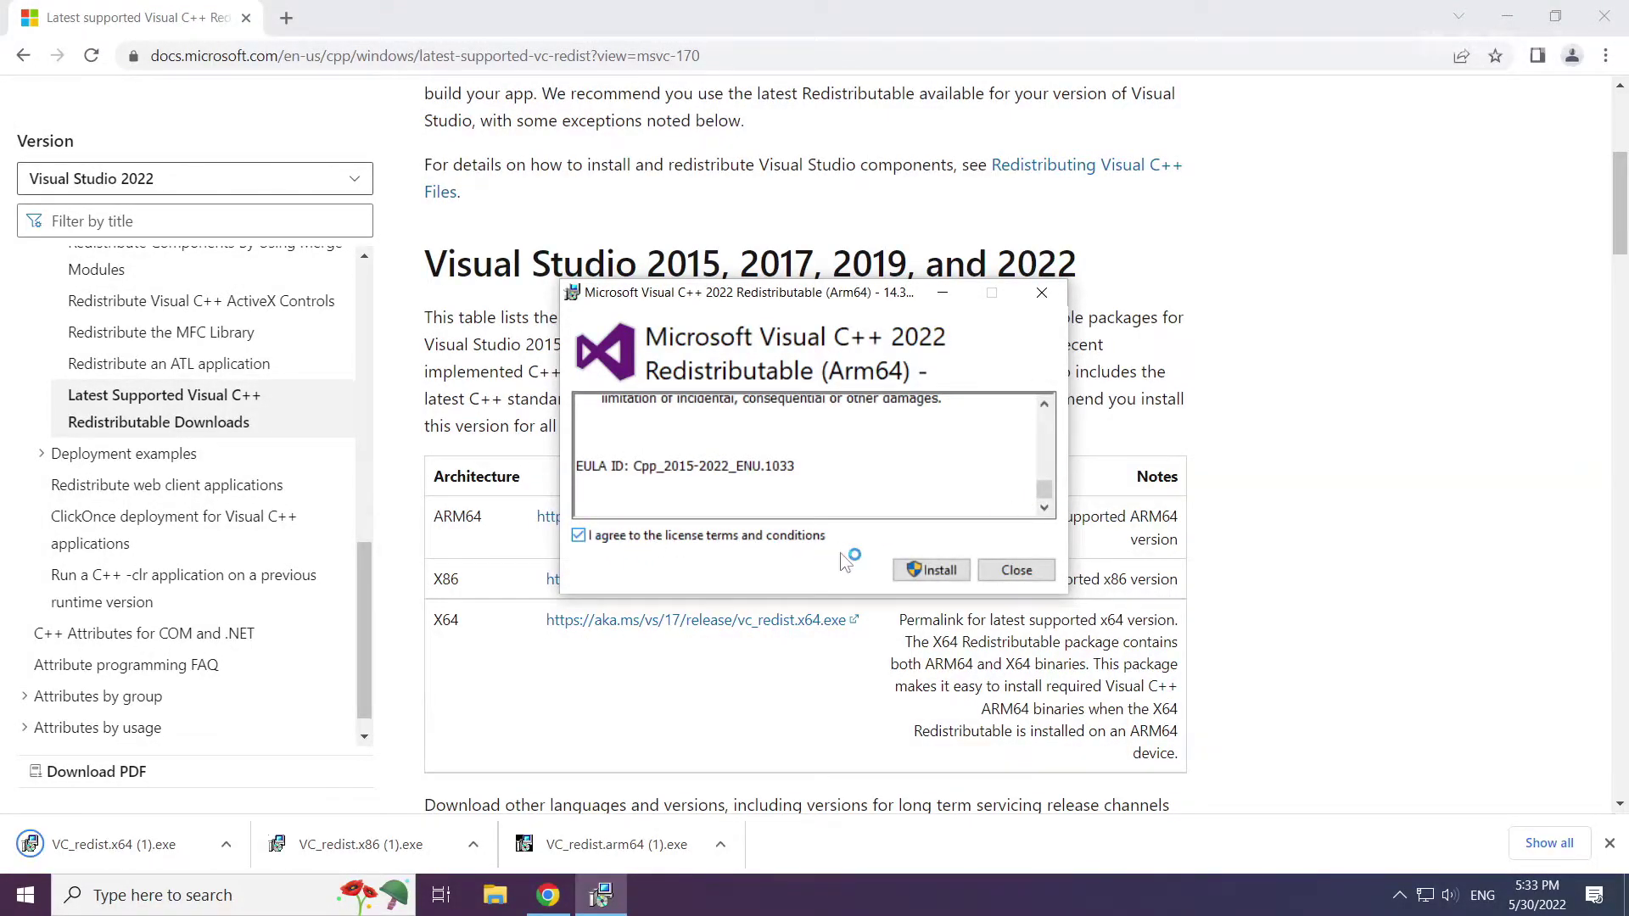
pyautogui.click(924, 577)
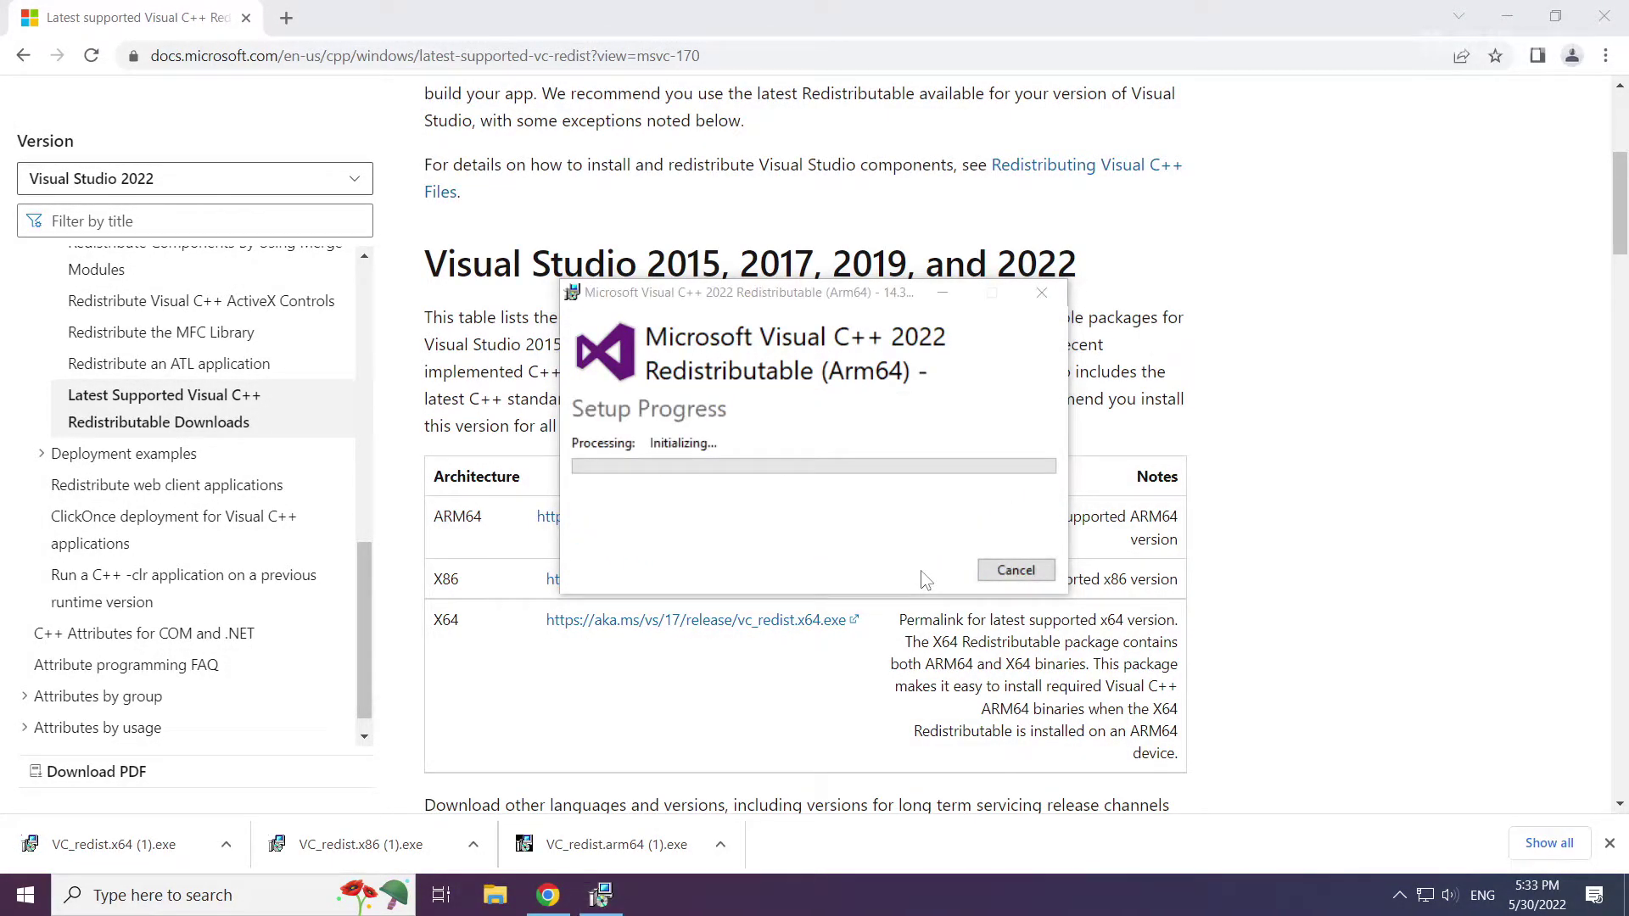
# Install the x86 redistributable (VC_redist.x86) with license accepted, then close the finished installer
pyautogui.click(366, 840)
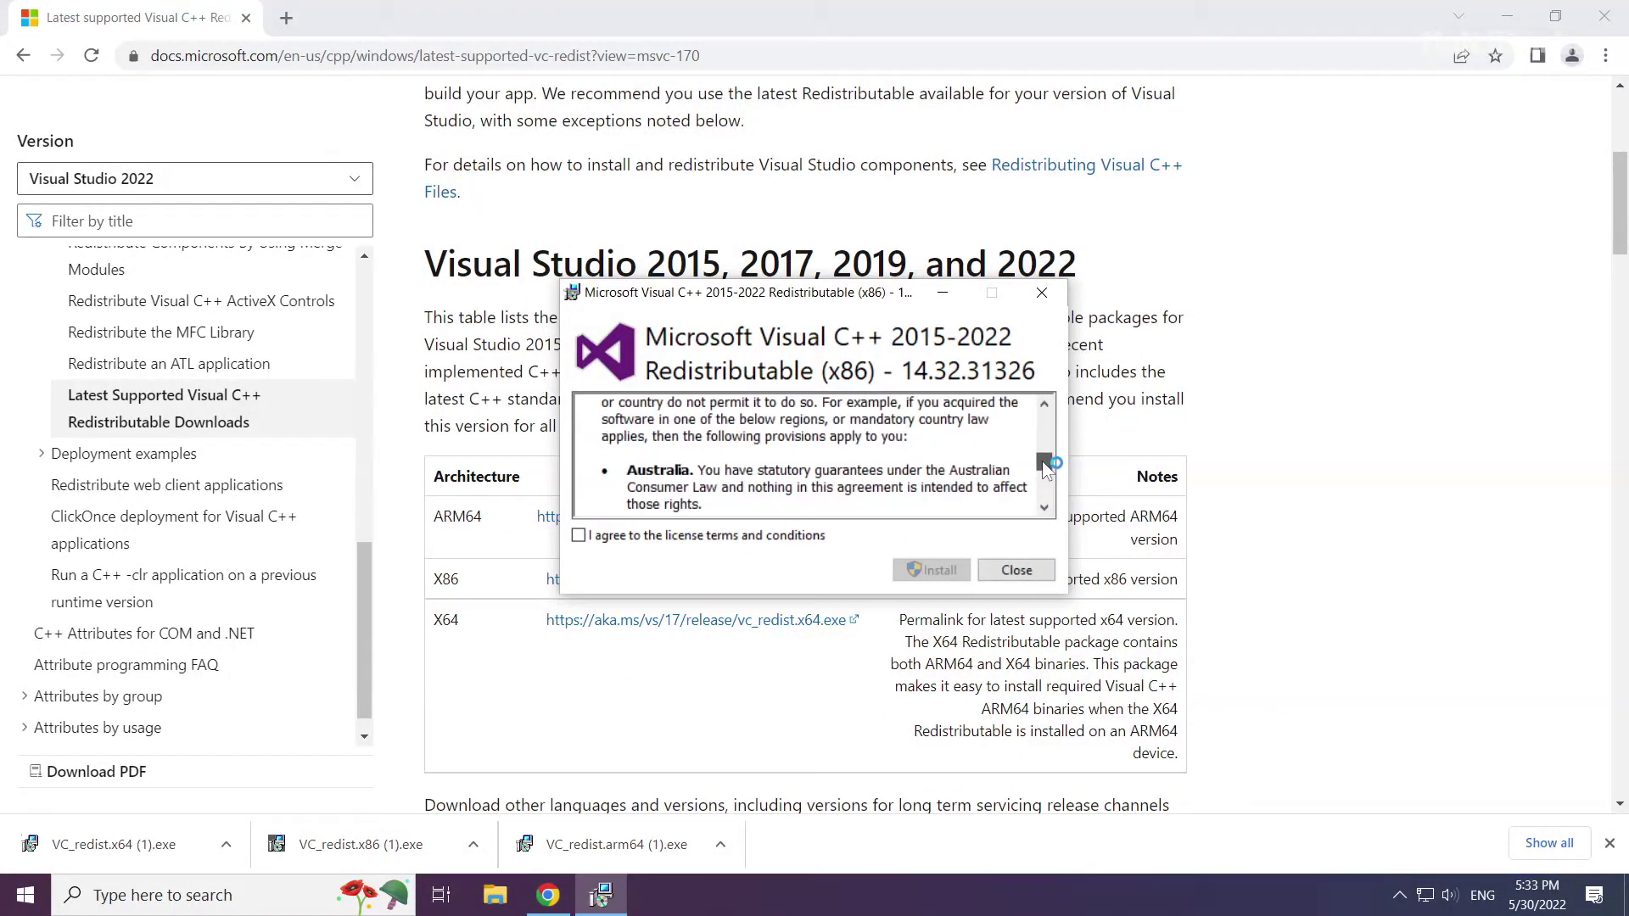
pyautogui.moveTo(1045, 465); pyautogui.dragTo(1046, 505)
pyautogui.click(578, 535)
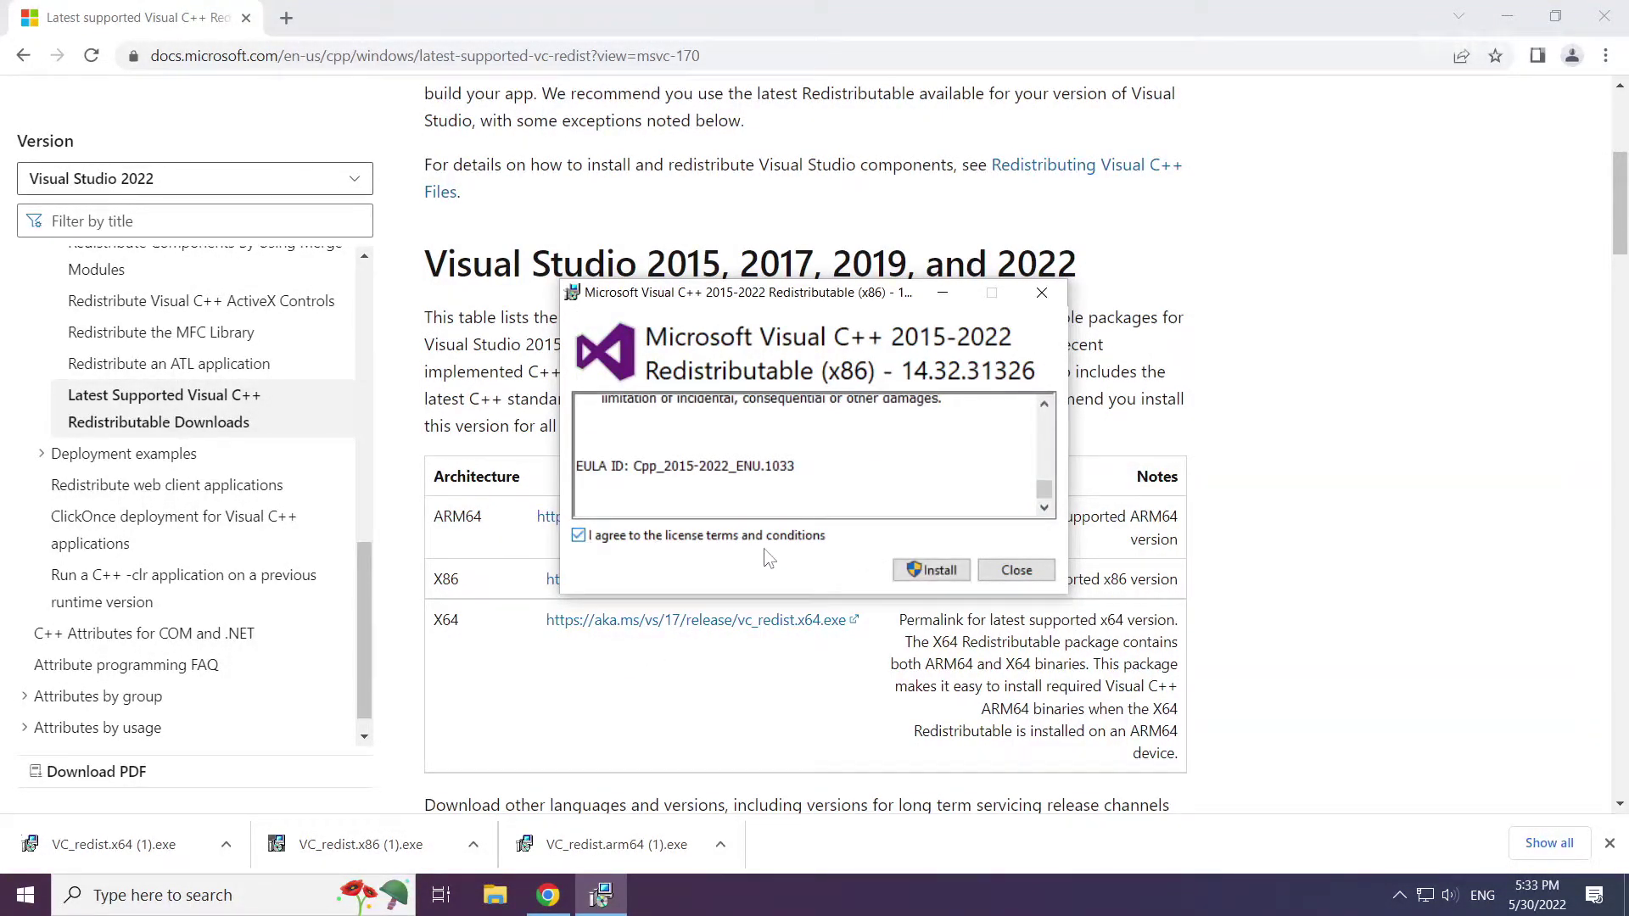
pyautogui.click(937, 576)
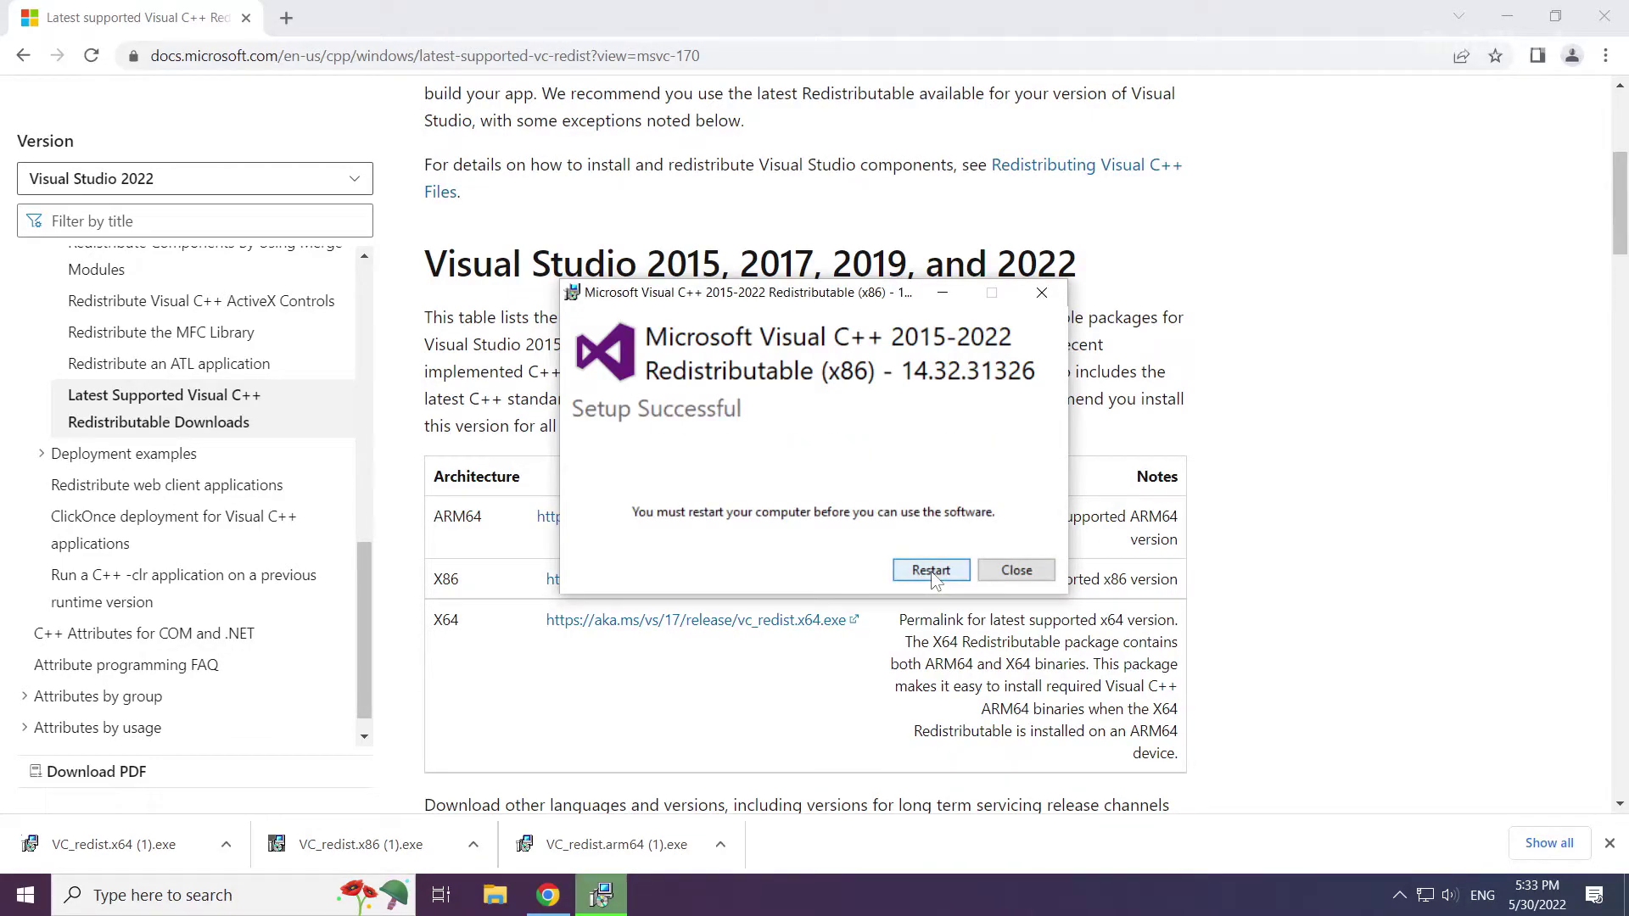
pyautogui.click(1016, 570)
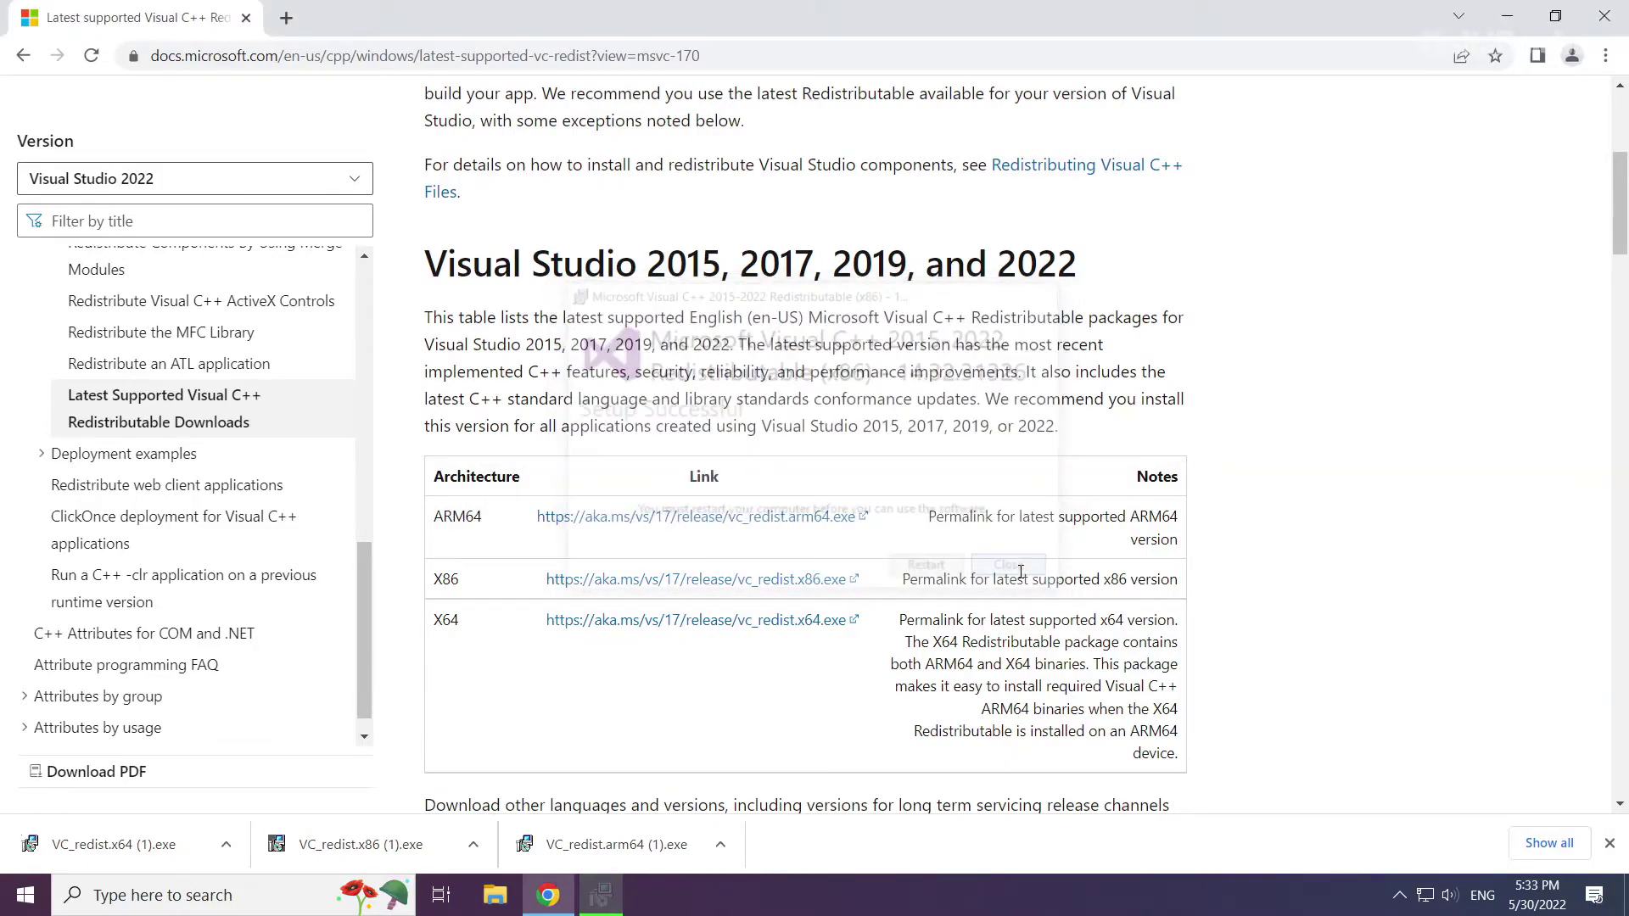
# Run VC_redist.x64, accept the license, install version 14.32.31326, and close the installer
pyautogui.click(122, 851)
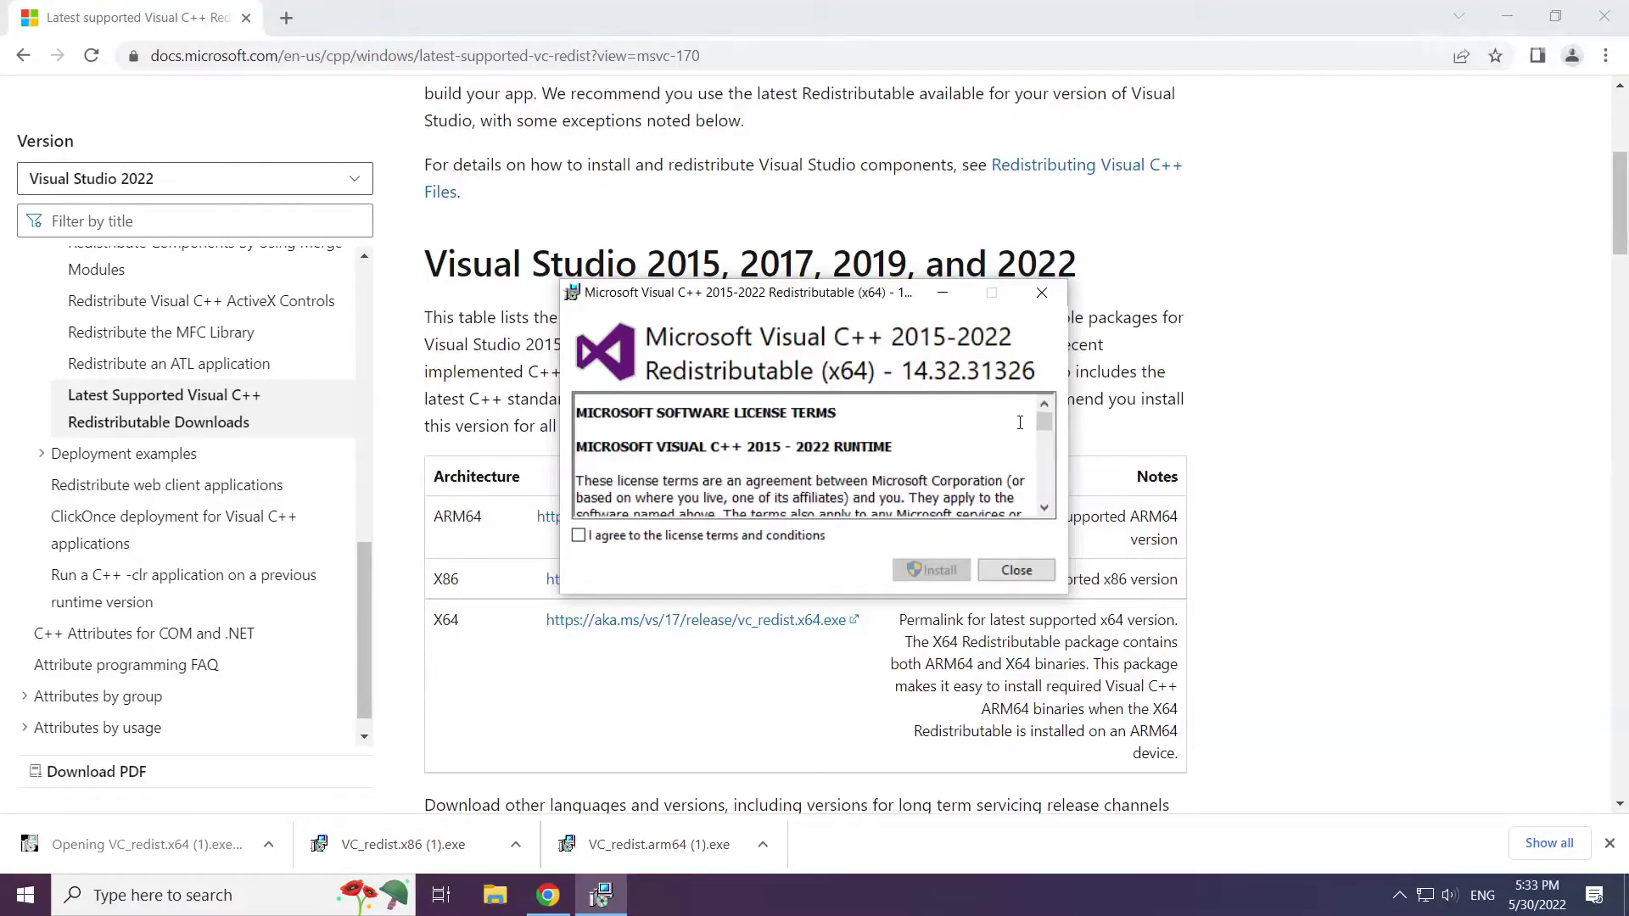
pyautogui.moveTo(1045, 422); pyautogui.dragTo(1044, 491)
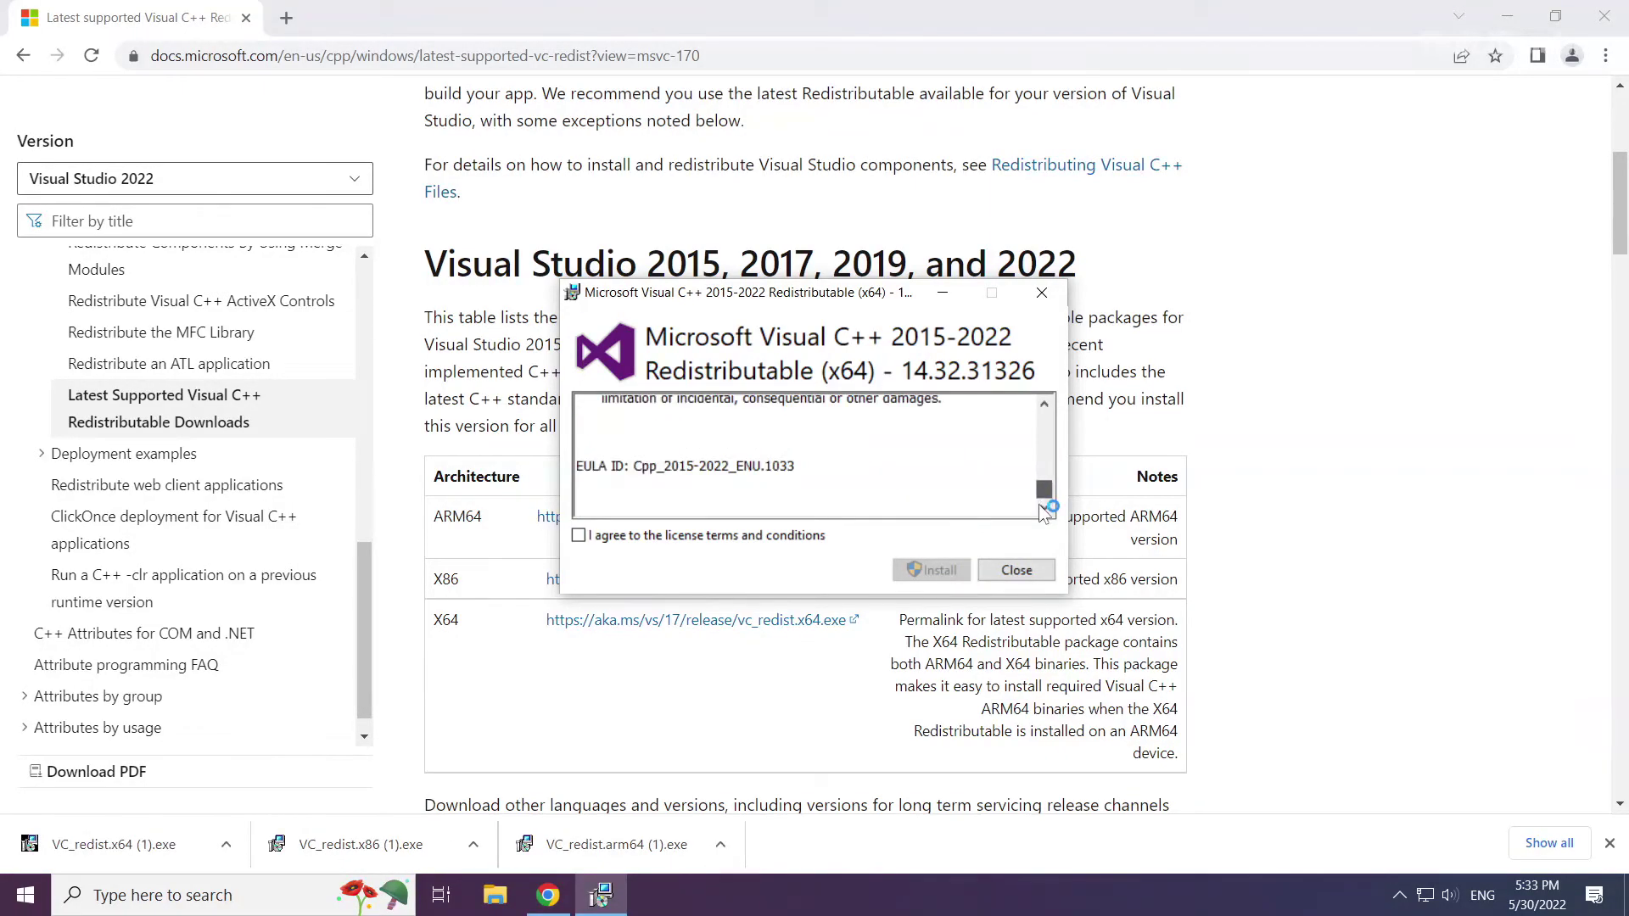
pyautogui.click(579, 535)
pyautogui.click(933, 570)
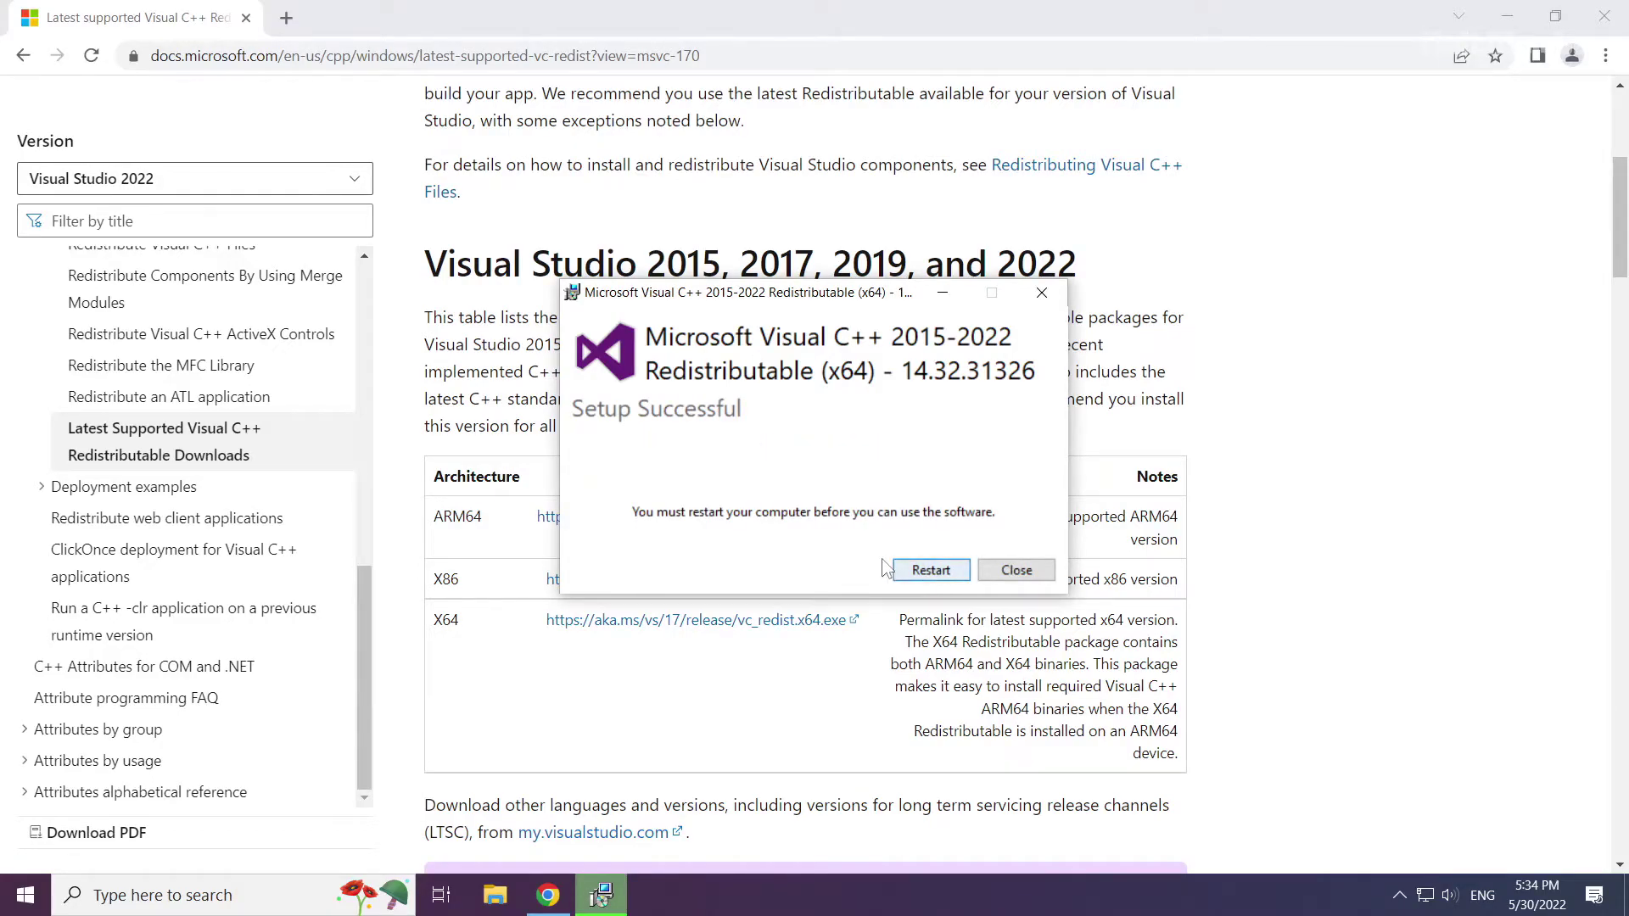
pyautogui.click(1022, 577)
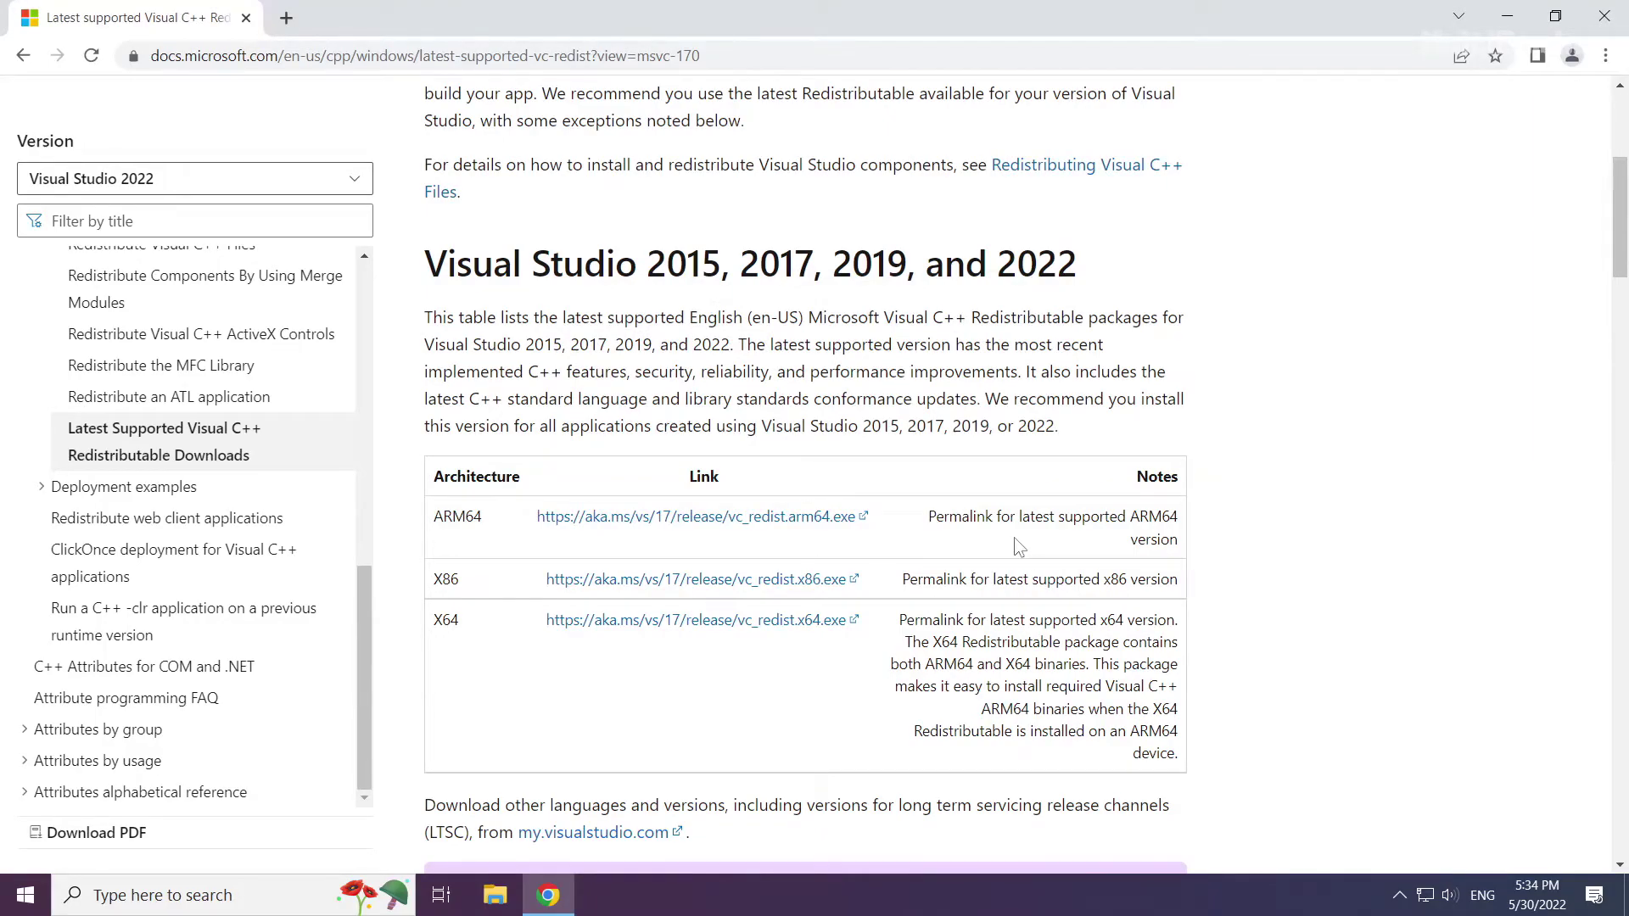
# Close Chrome and open Task Manager from the Start button's Win+X menu
pyautogui.click(1606, 20)
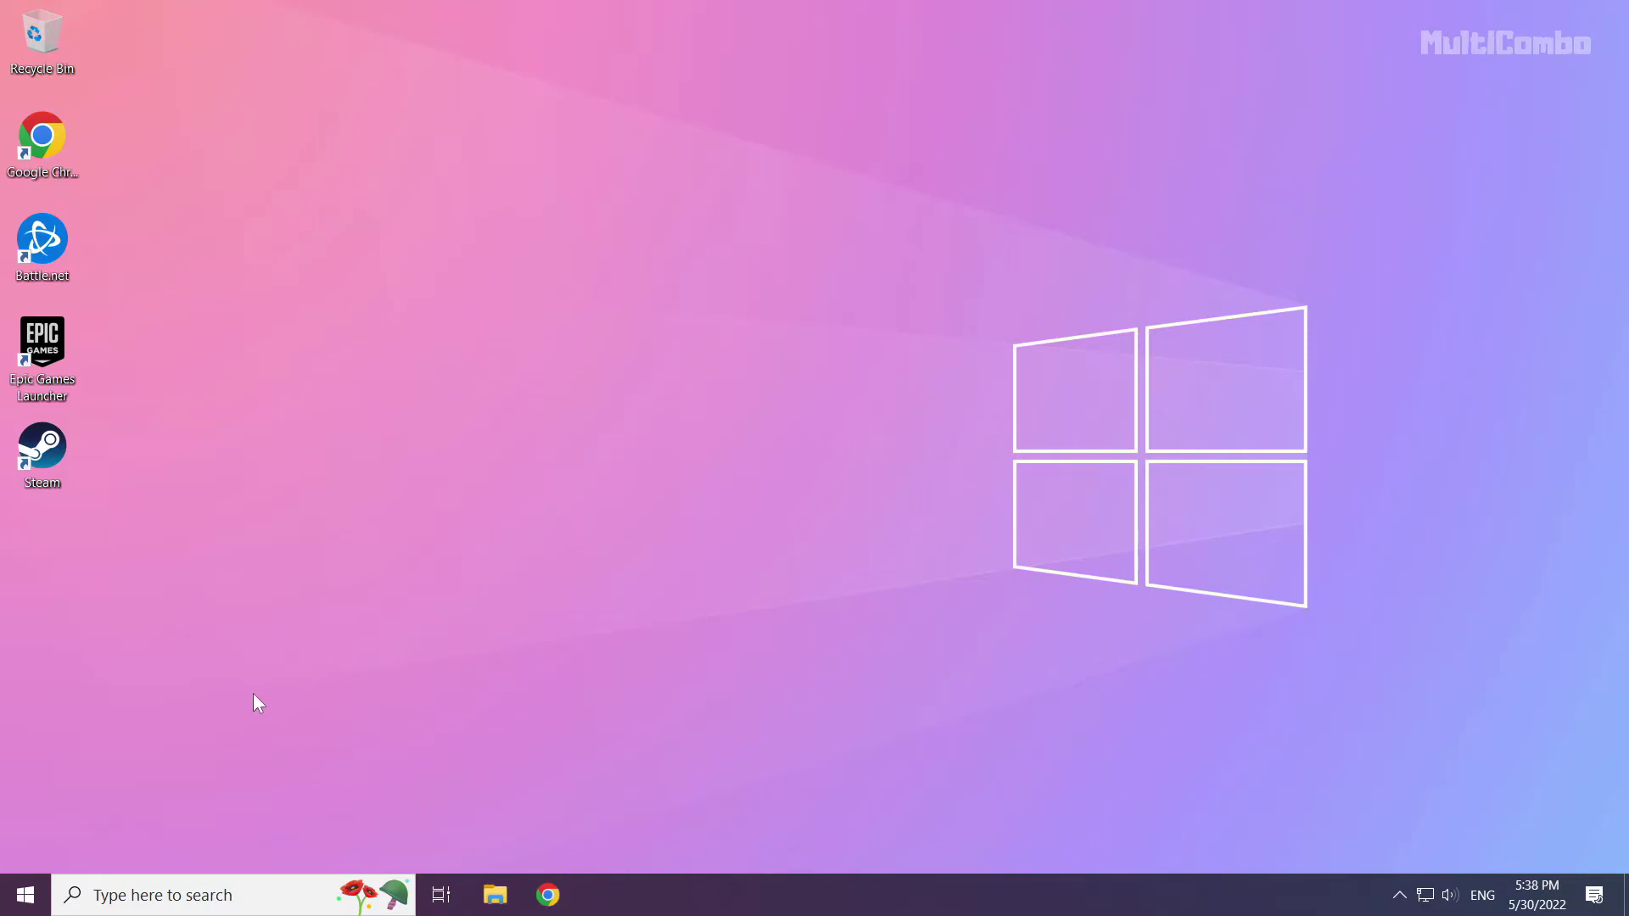
pyautogui.rightClick(30, 904)
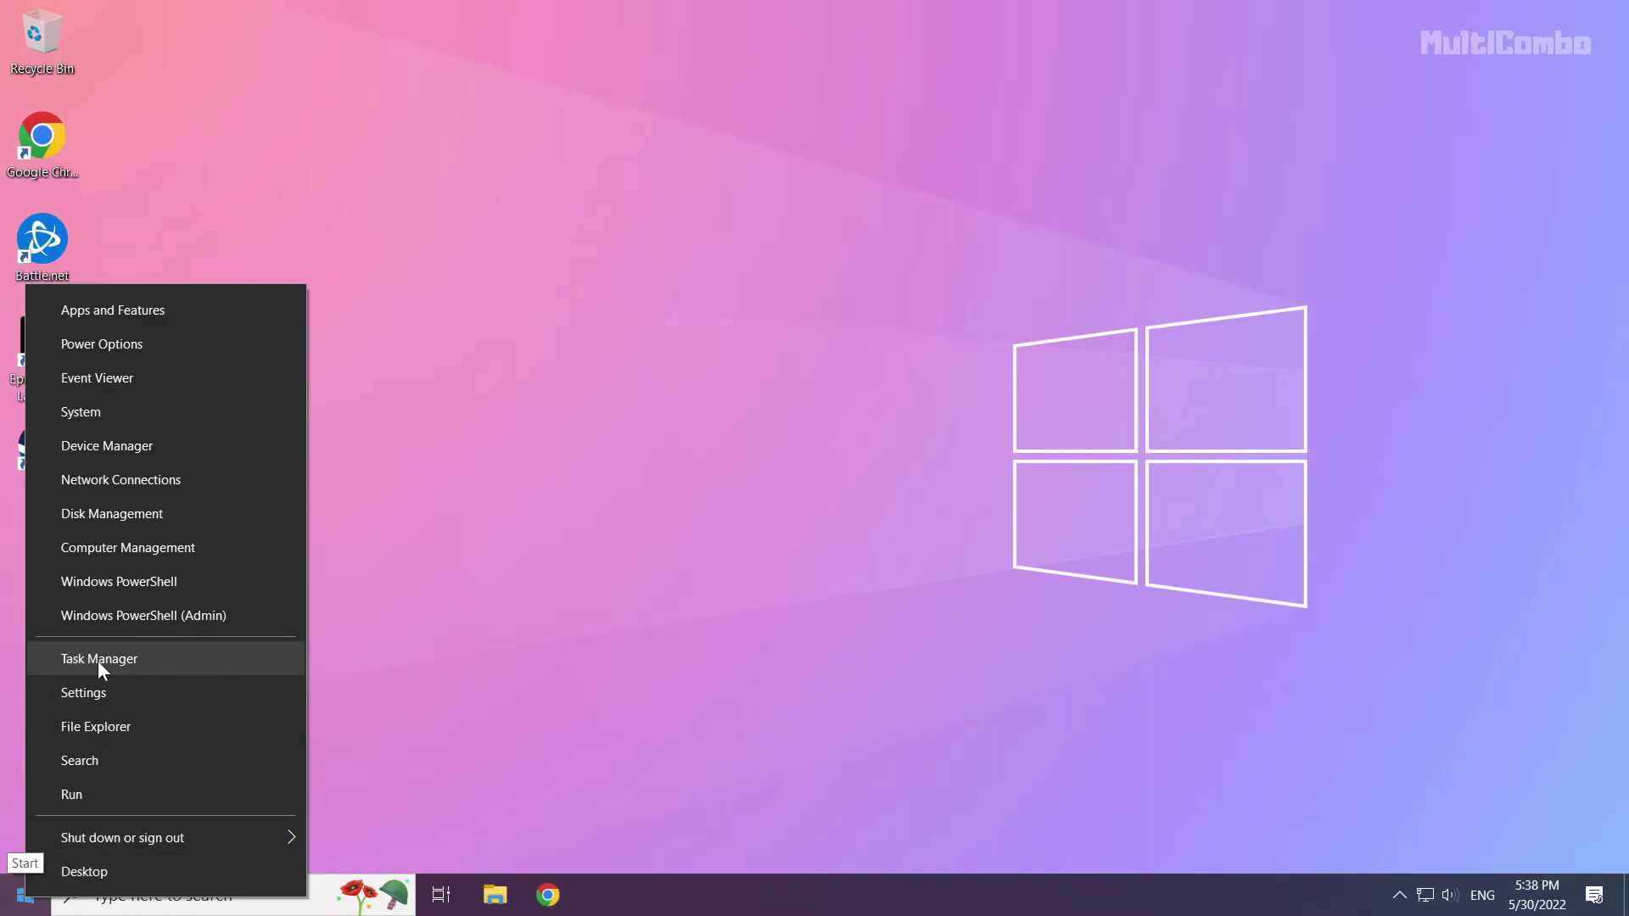
pyautogui.click(145, 656)
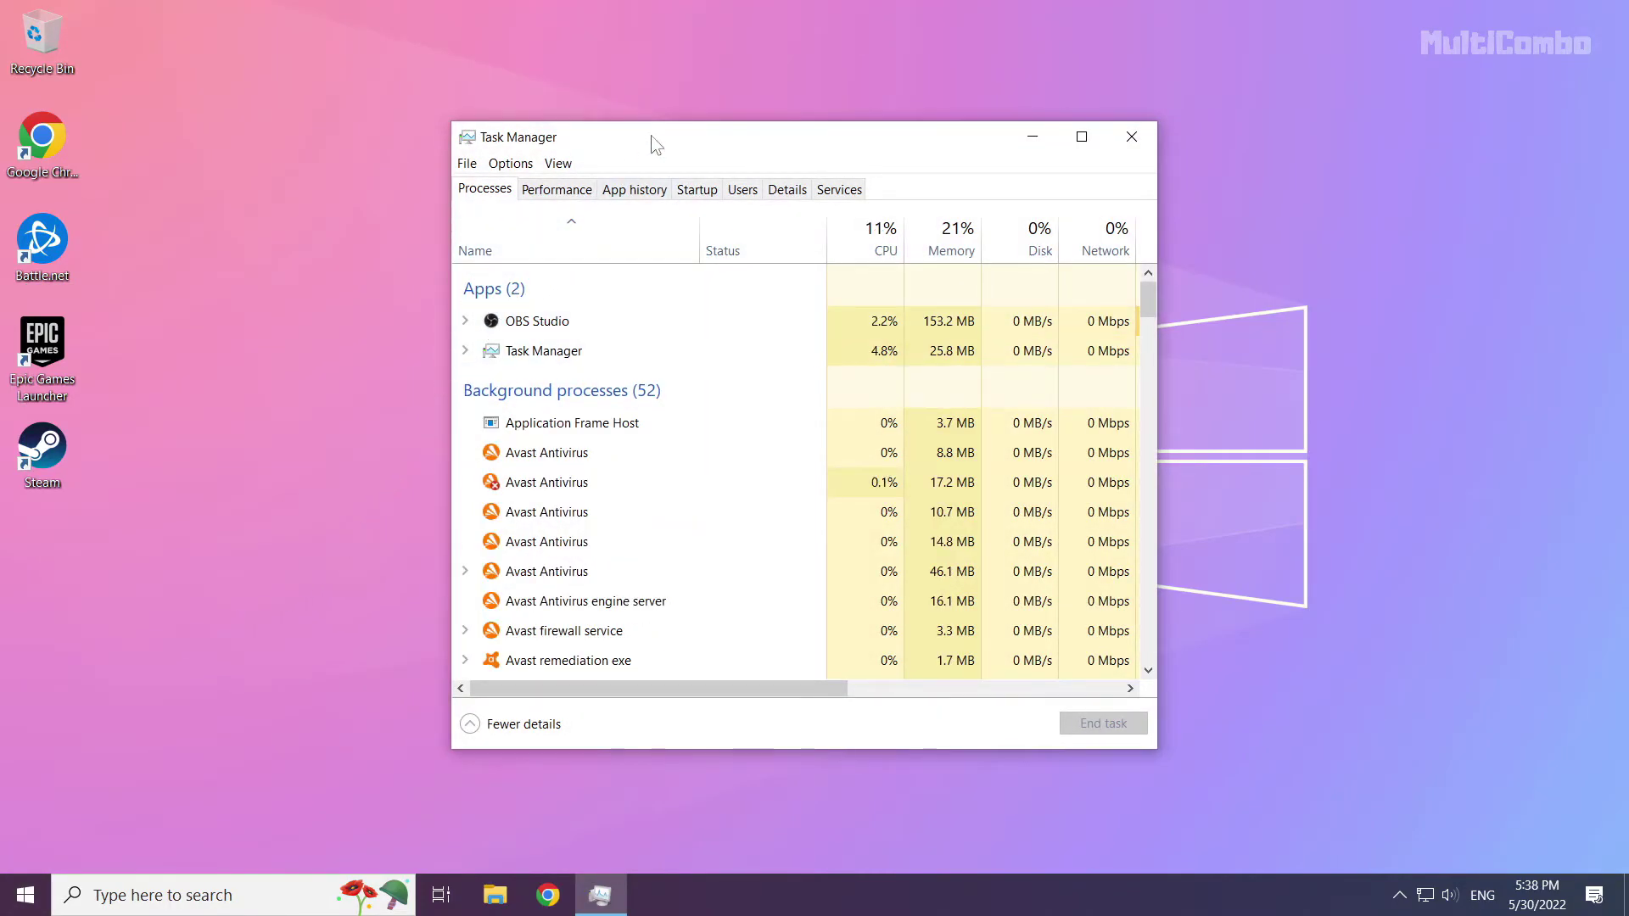
# Disable Microsoft Edge, Java Update Scheduler, Hamachi and Cortana as startup apps, then close Task Manager
pyautogui.click(701, 195)
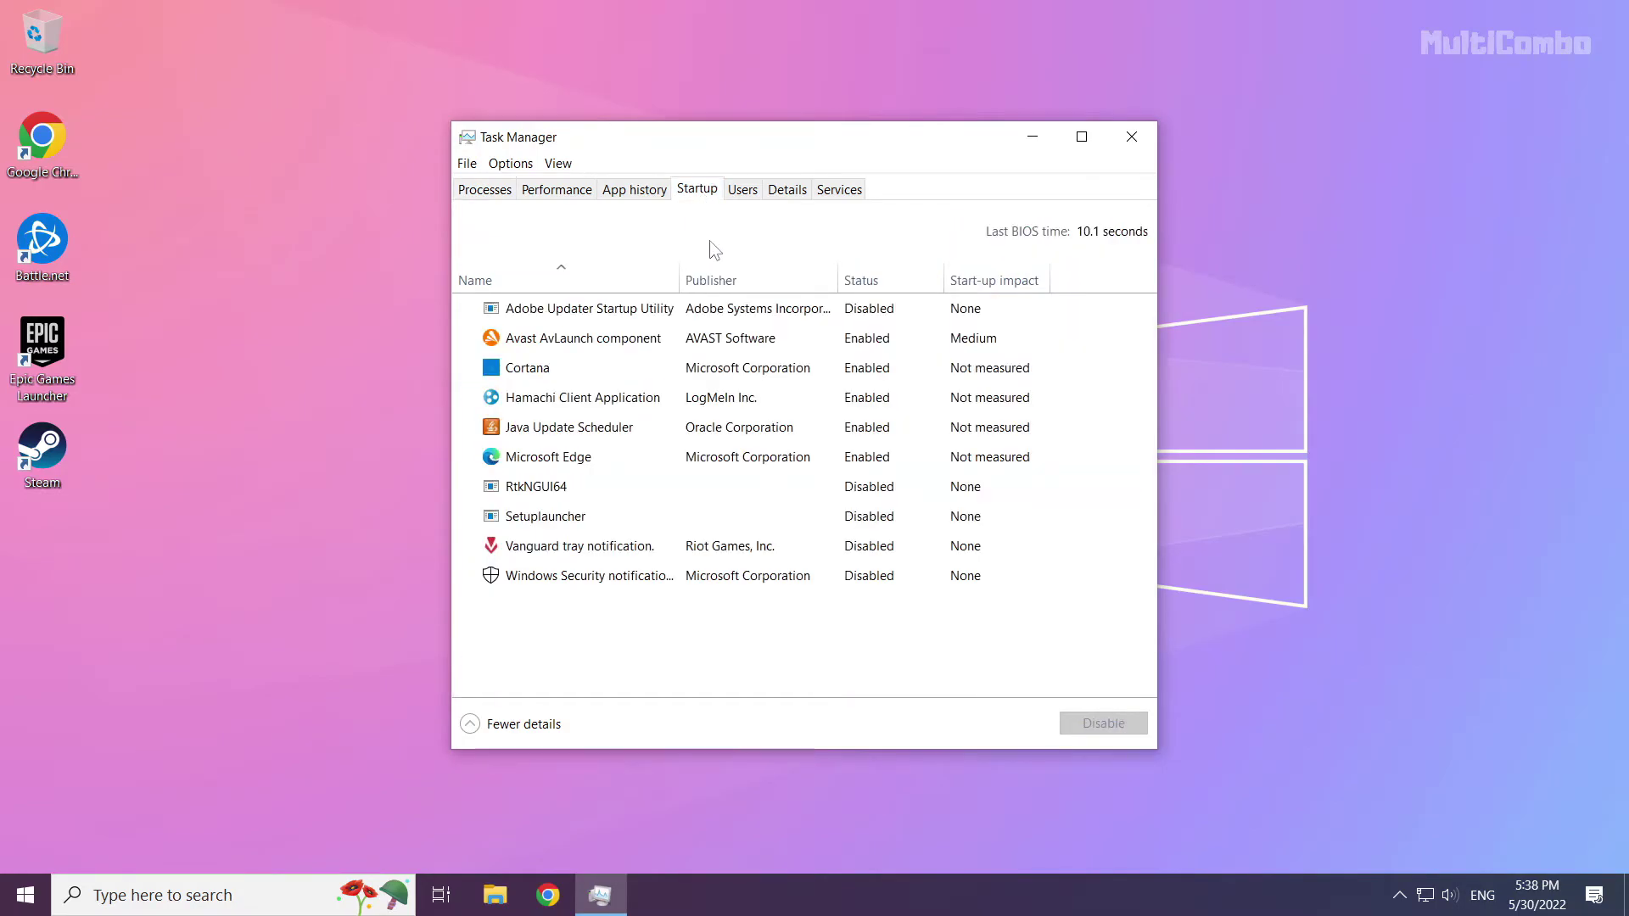
pyautogui.click(617, 455)
pyautogui.click(1096, 735)
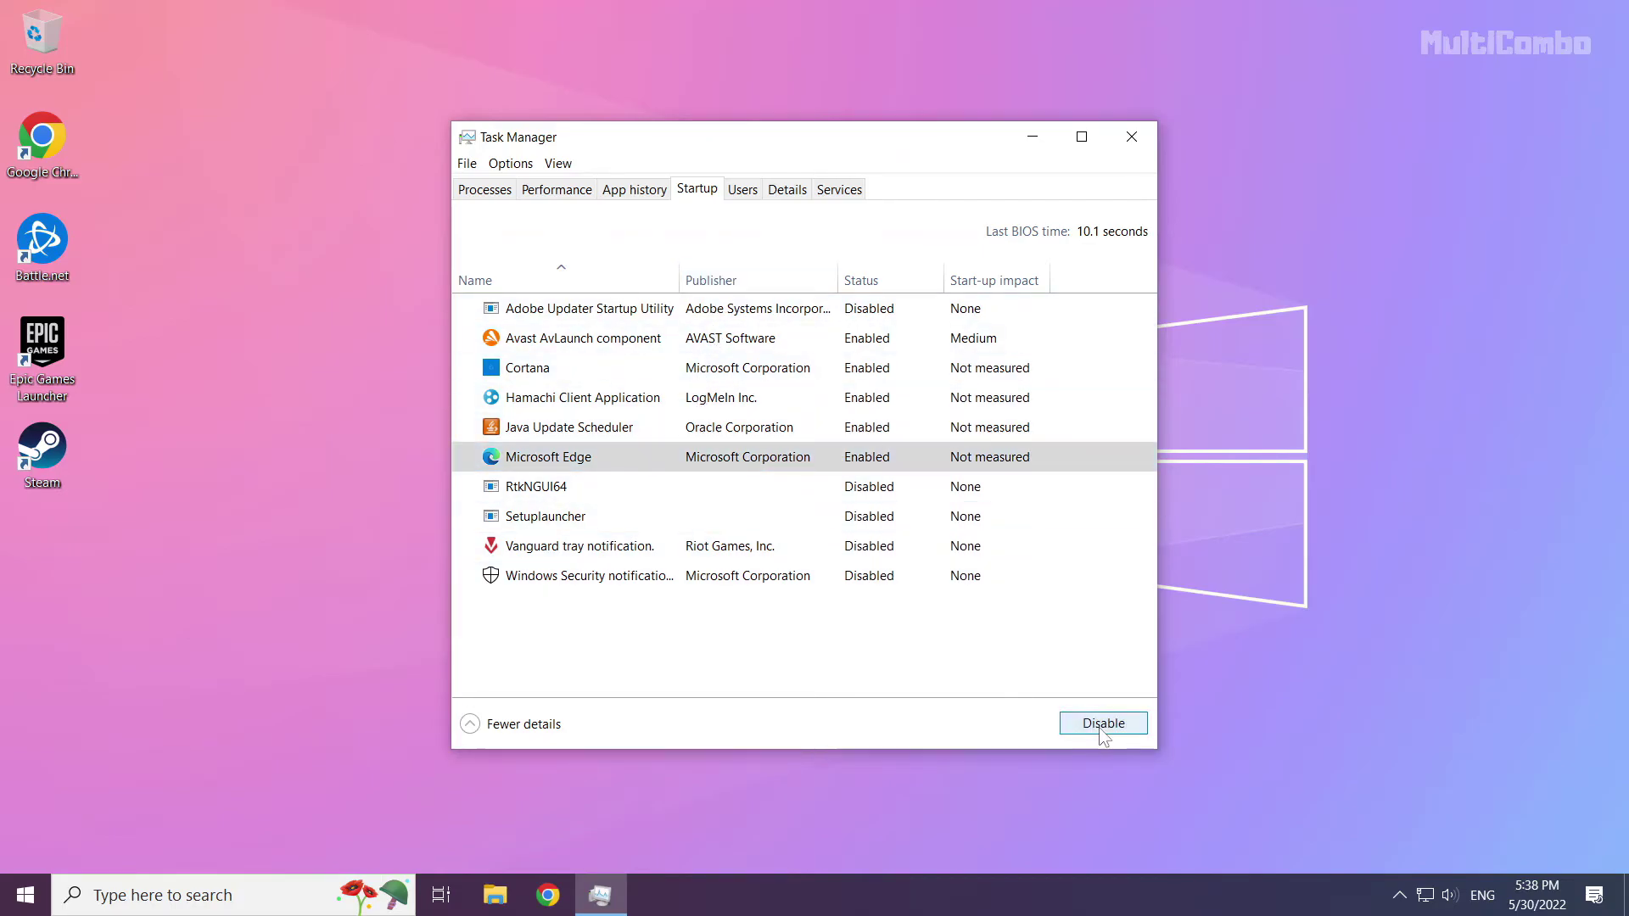
pyautogui.click(652, 437)
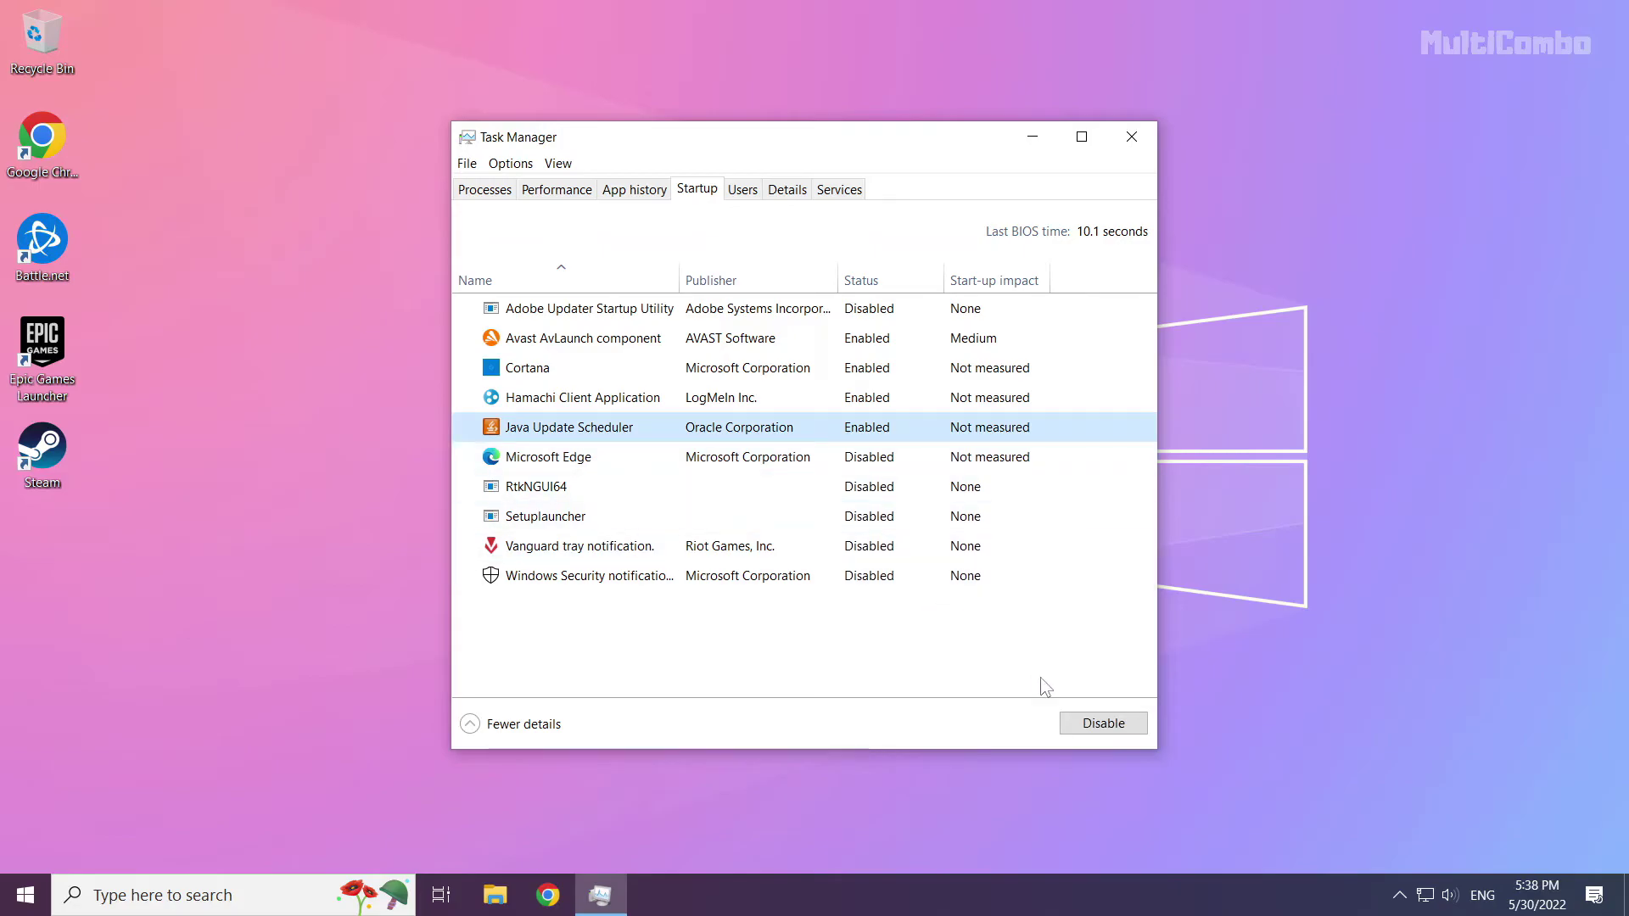
pyautogui.click(1093, 722)
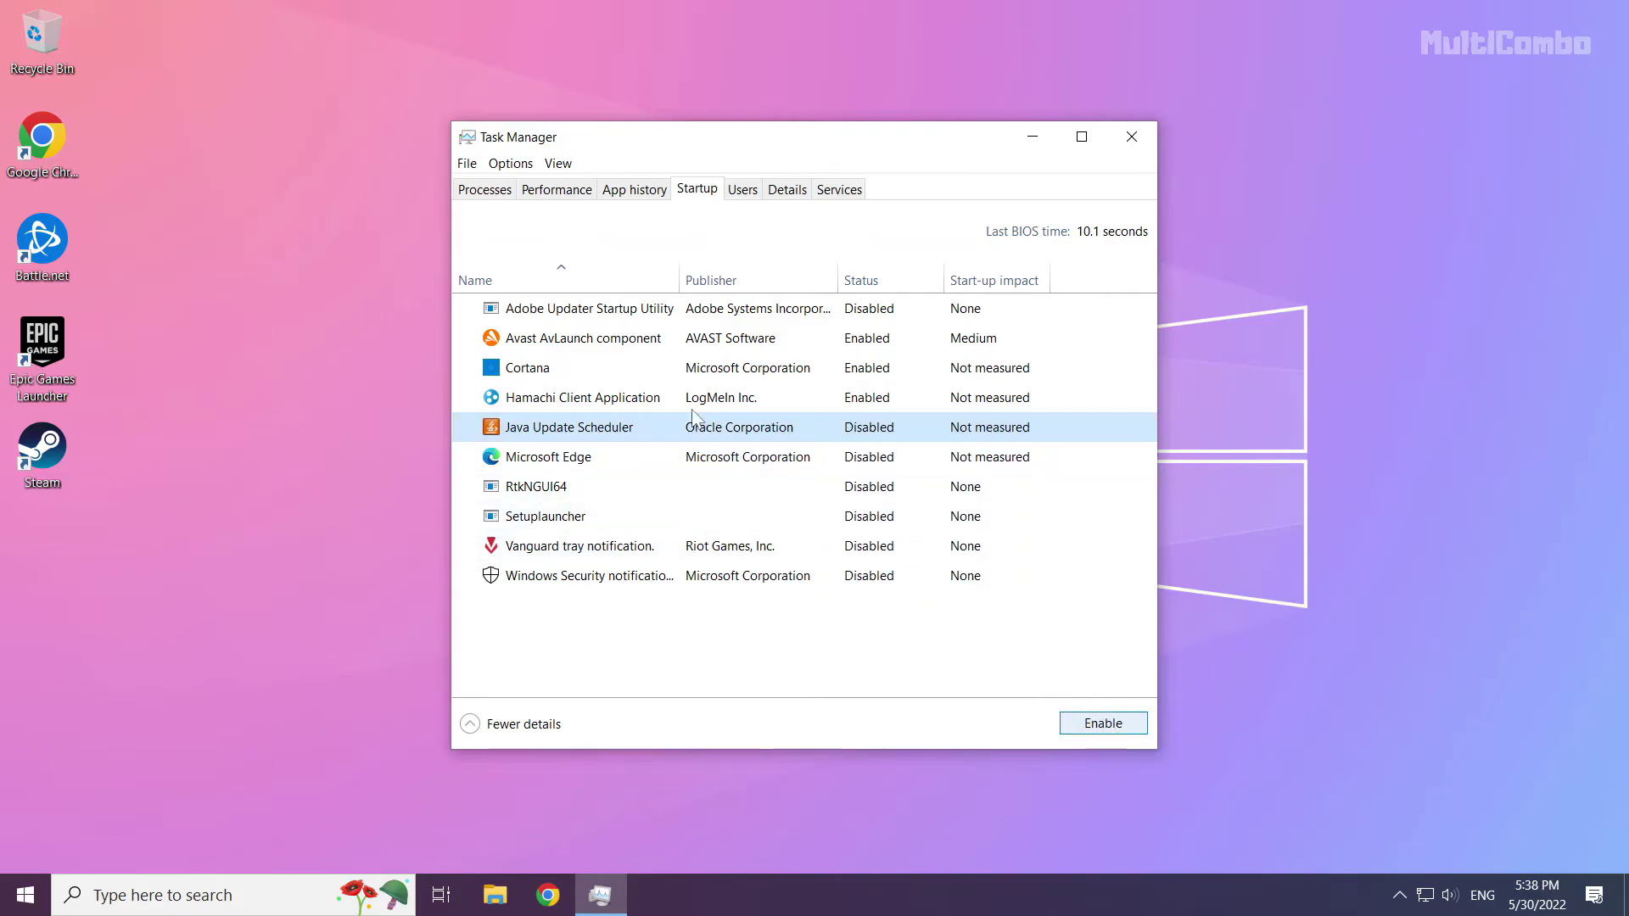
pyautogui.click(738, 399)
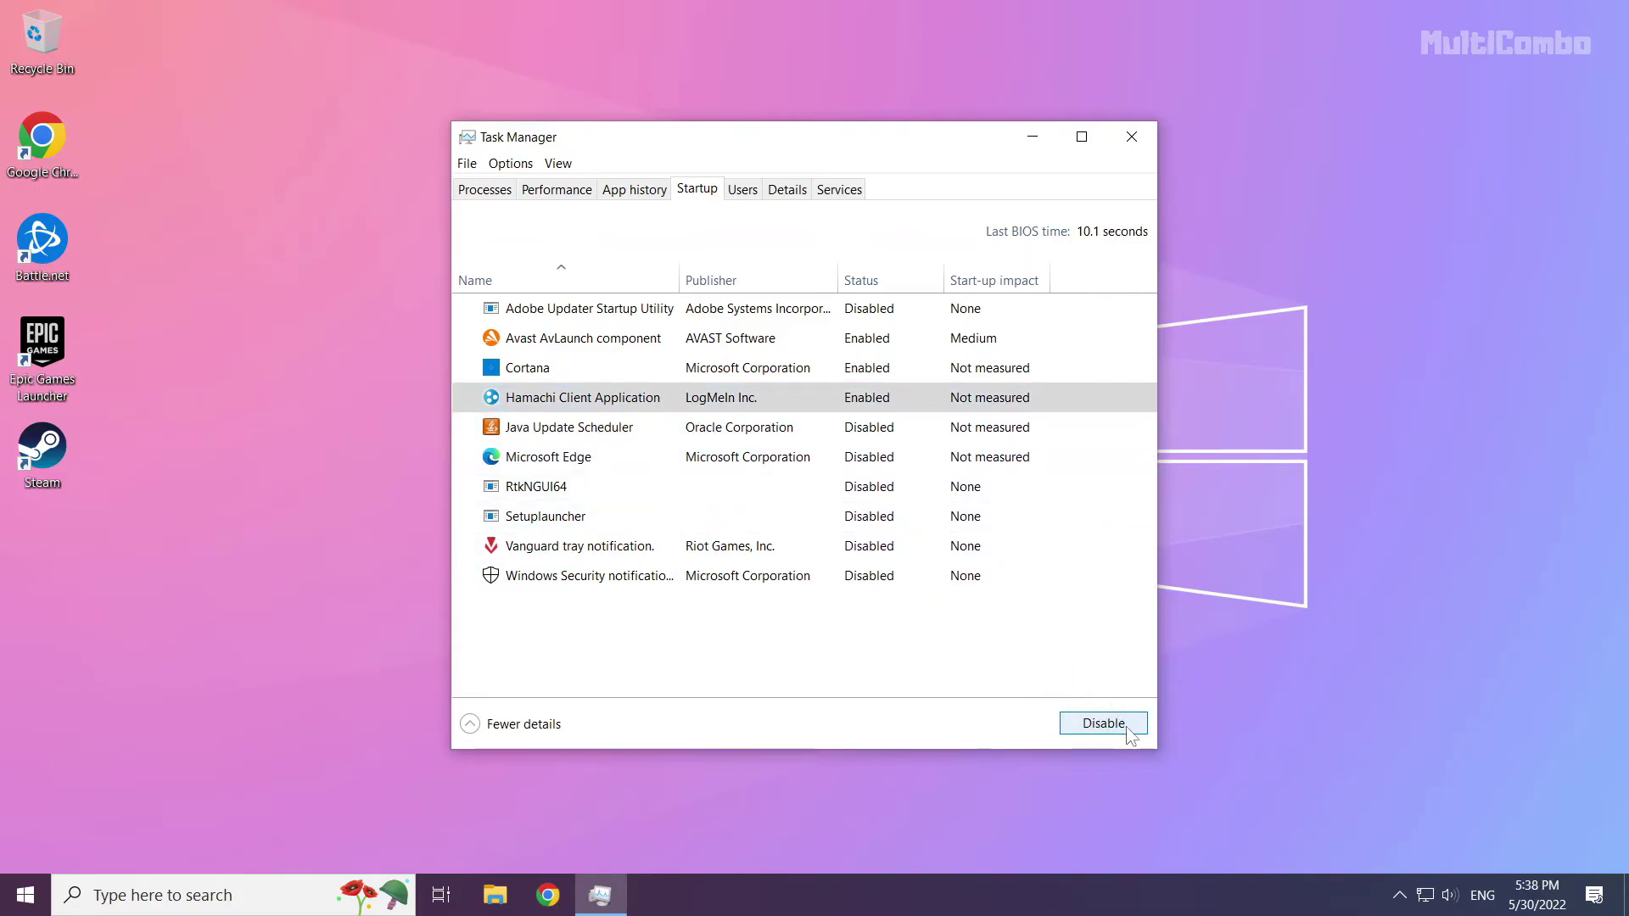
pyautogui.click(1124, 731)
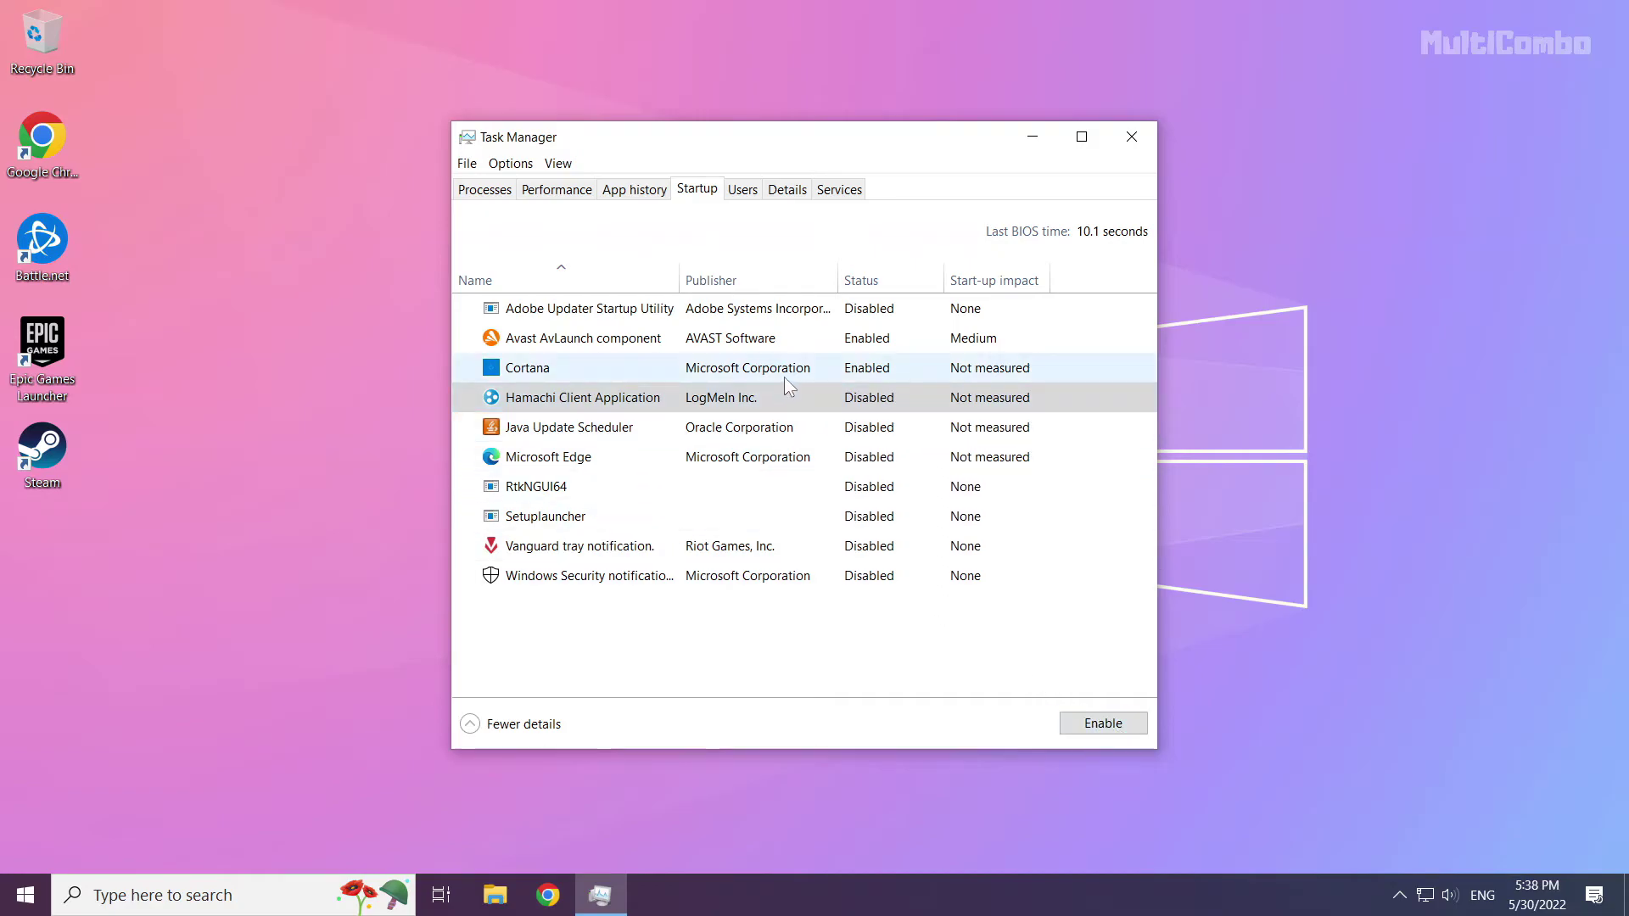
pyautogui.click(783, 375)
pyautogui.click(1104, 726)
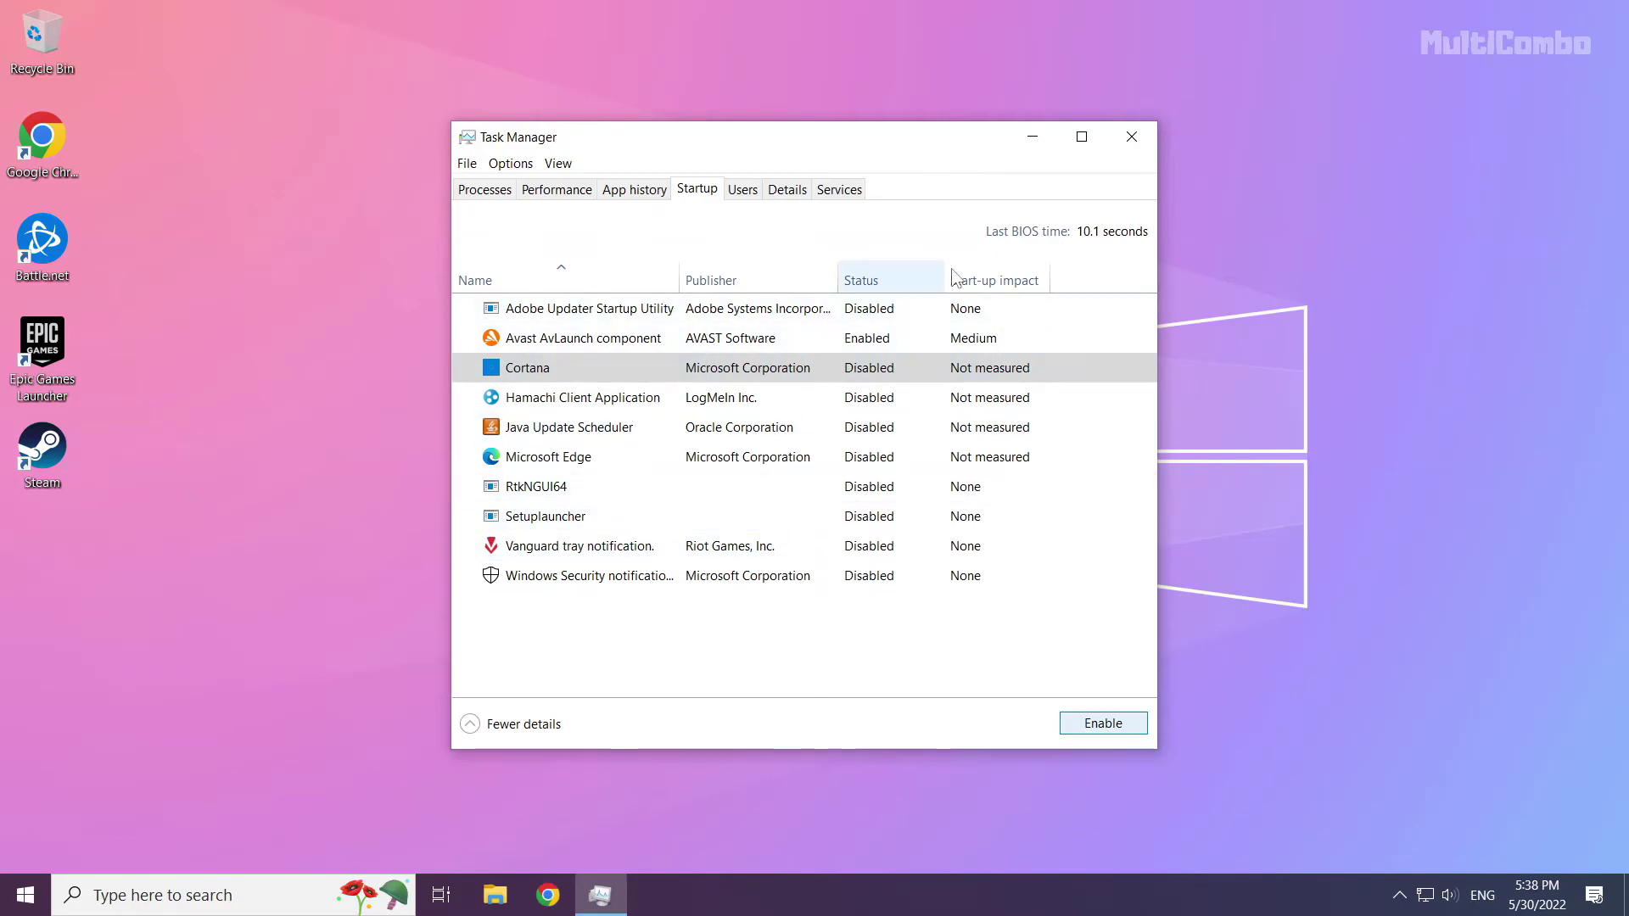
pyautogui.click(1131, 138)
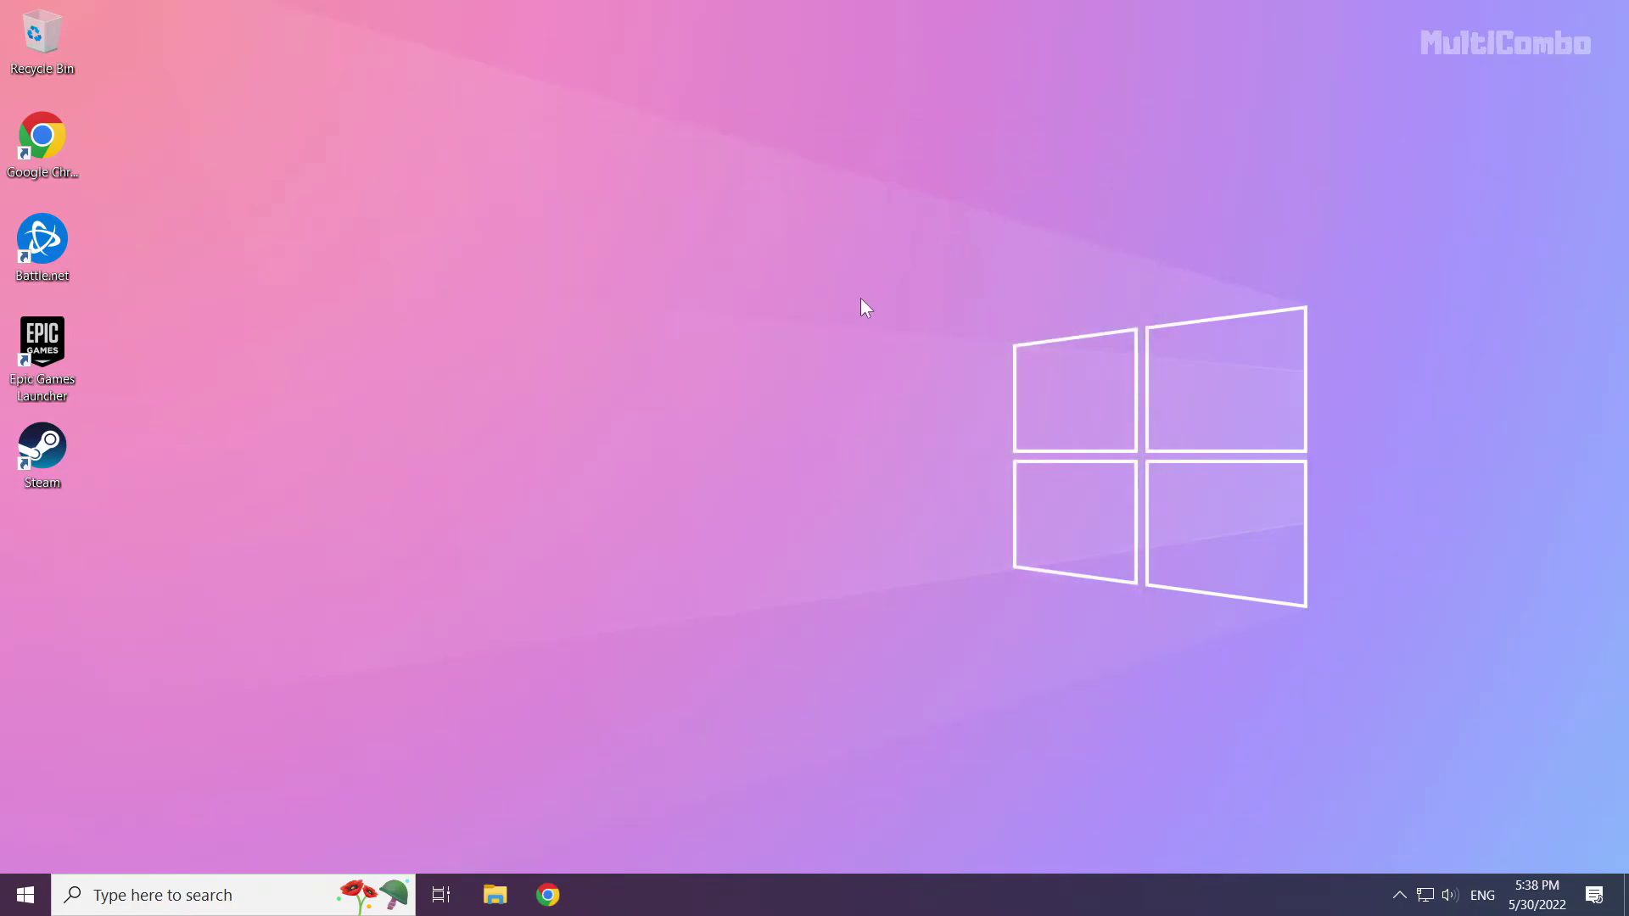
# Show the Start menu power options: Sleep, Shut down and Restart
pyautogui.click(26, 895)
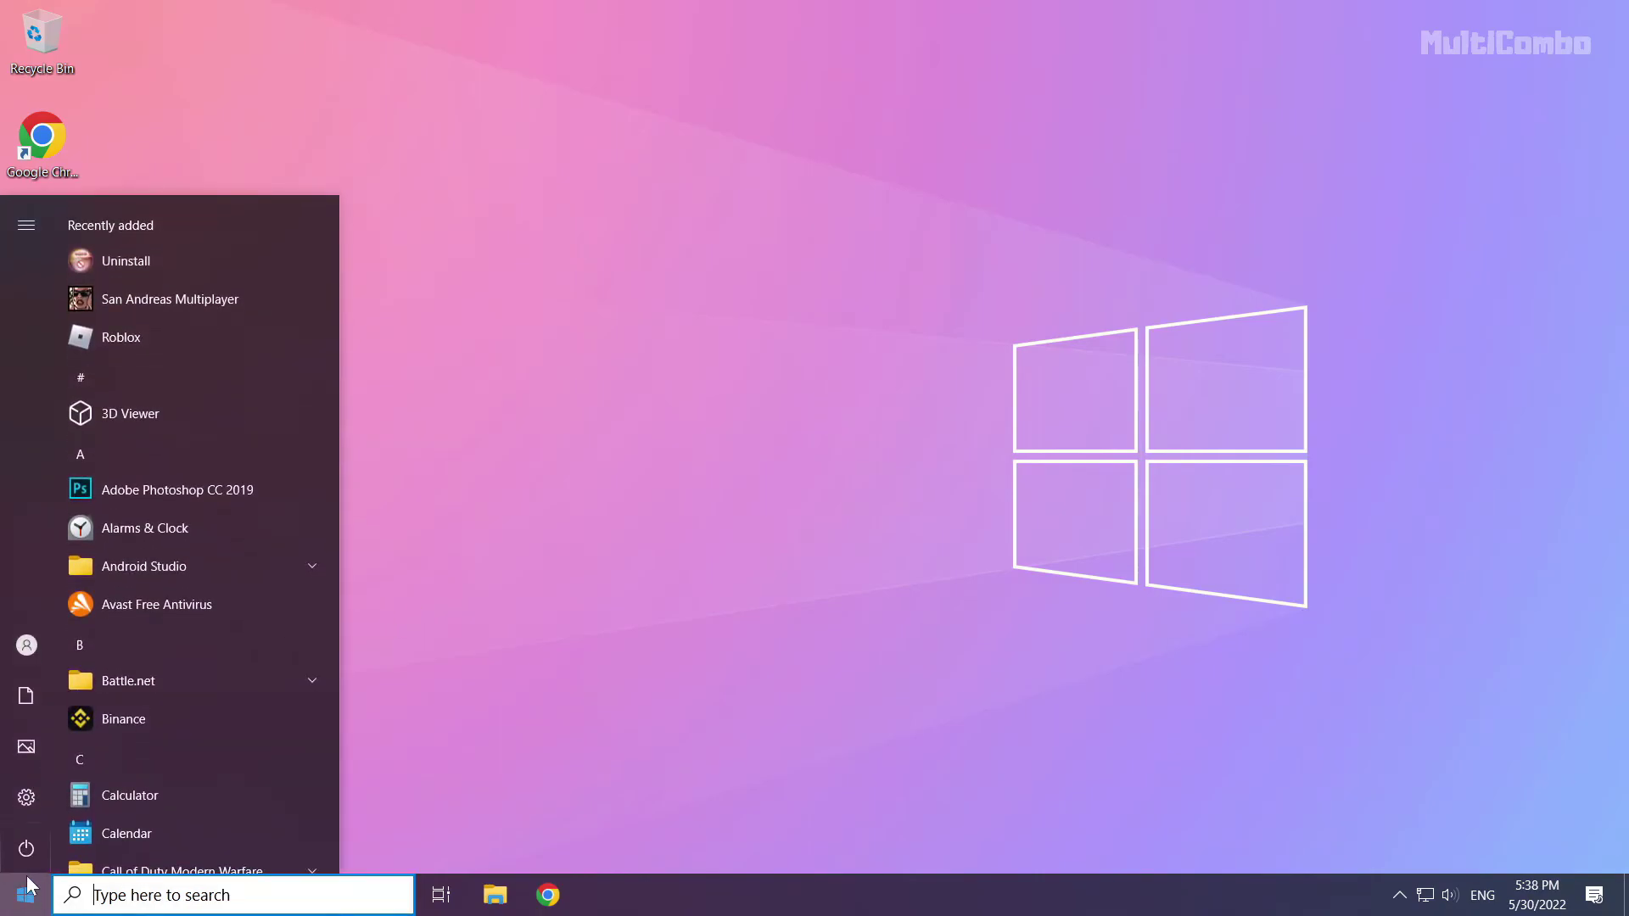
pyautogui.click(26, 848)
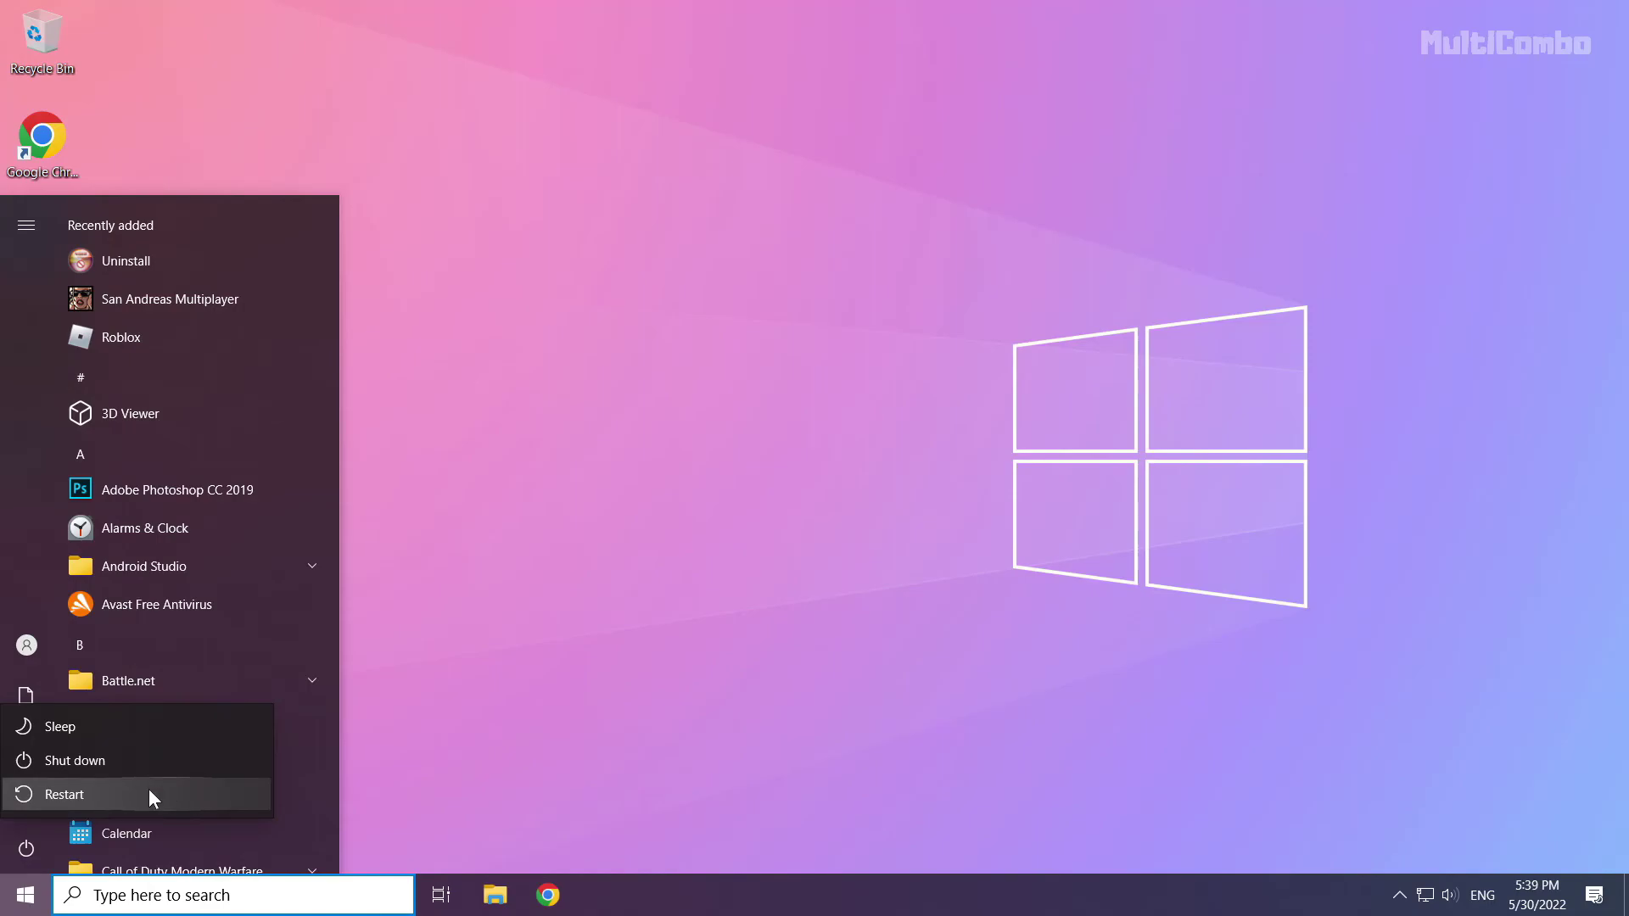